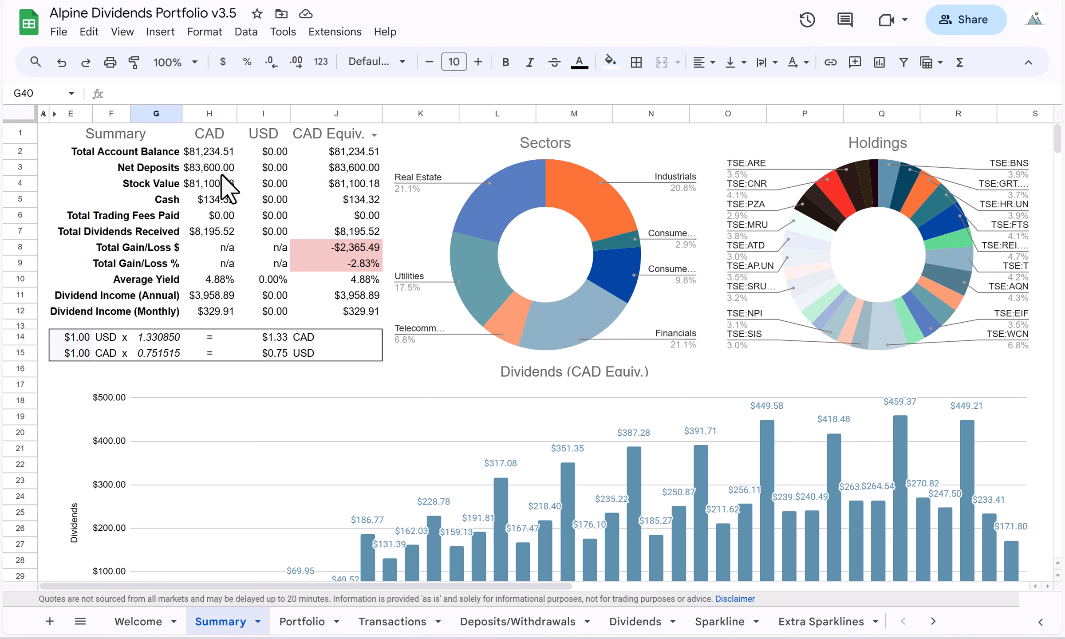
# Inspect the CAD and USD cash cells and the USD total account balance on the Summary sheet.
pyautogui.click(215, 199)
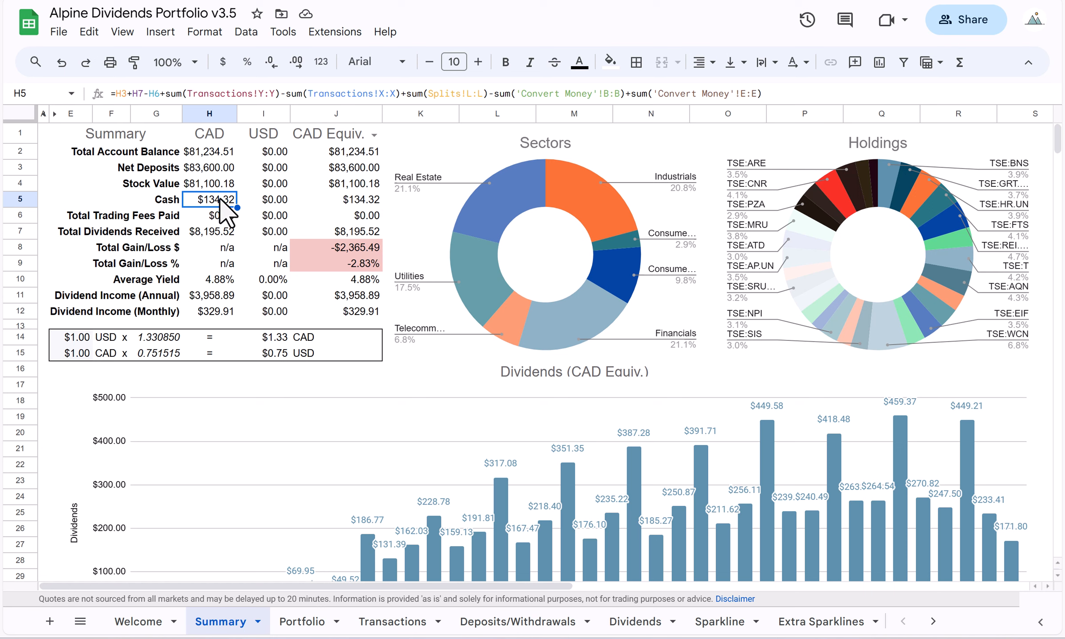
pyautogui.click(273, 202)
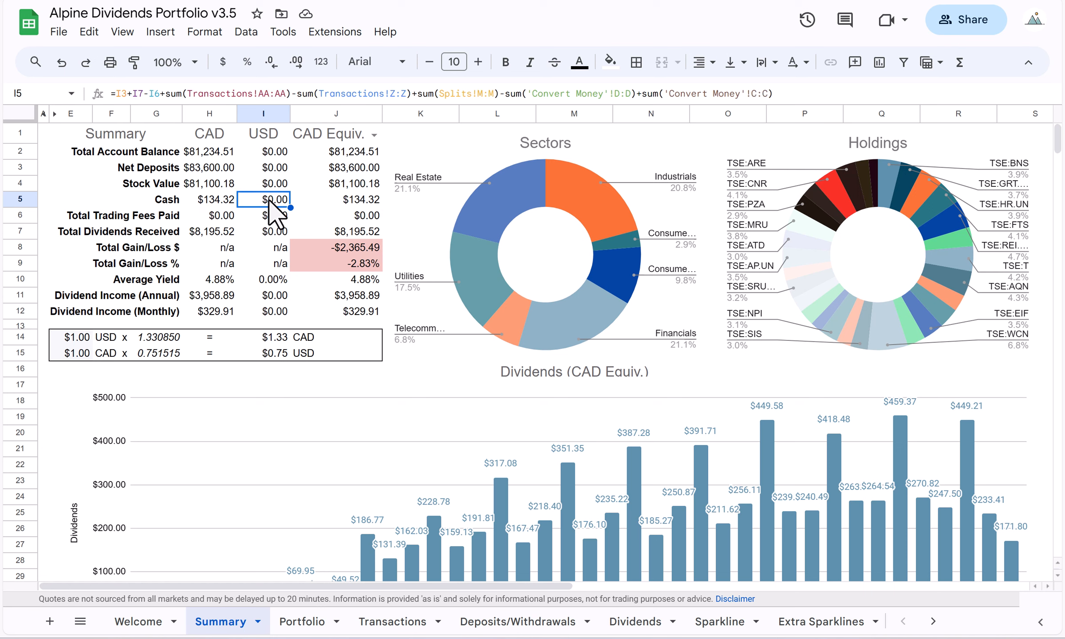
pyautogui.click(267, 152)
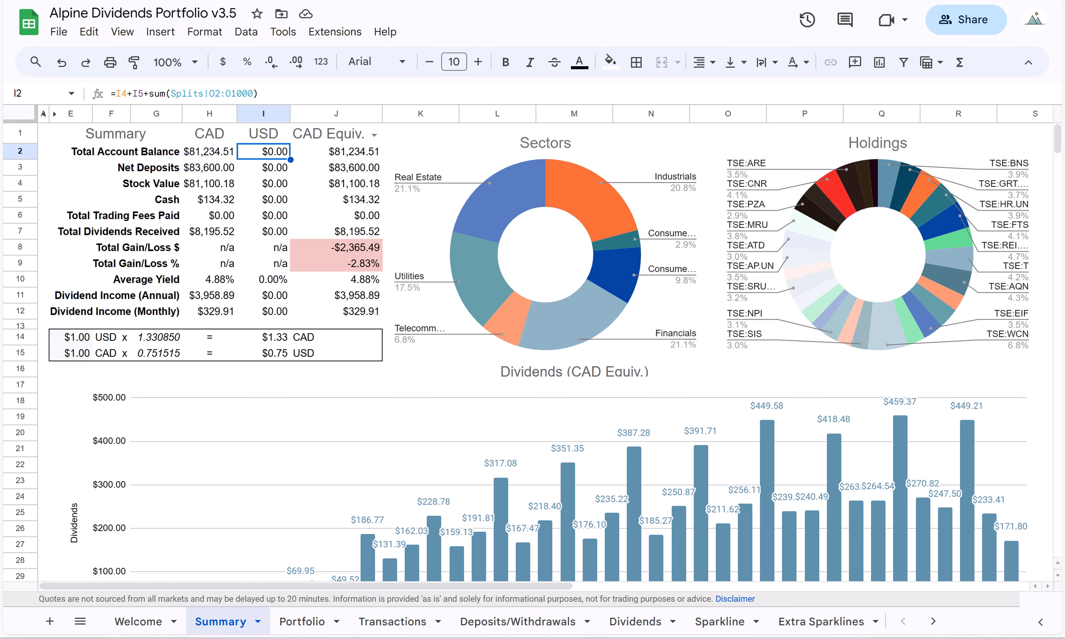
# On the Transactions sheet, start a new entry in row 785 with ticker NASDAQ:SEDG and date Dec 15, 2023.
pyautogui.click(397, 624)
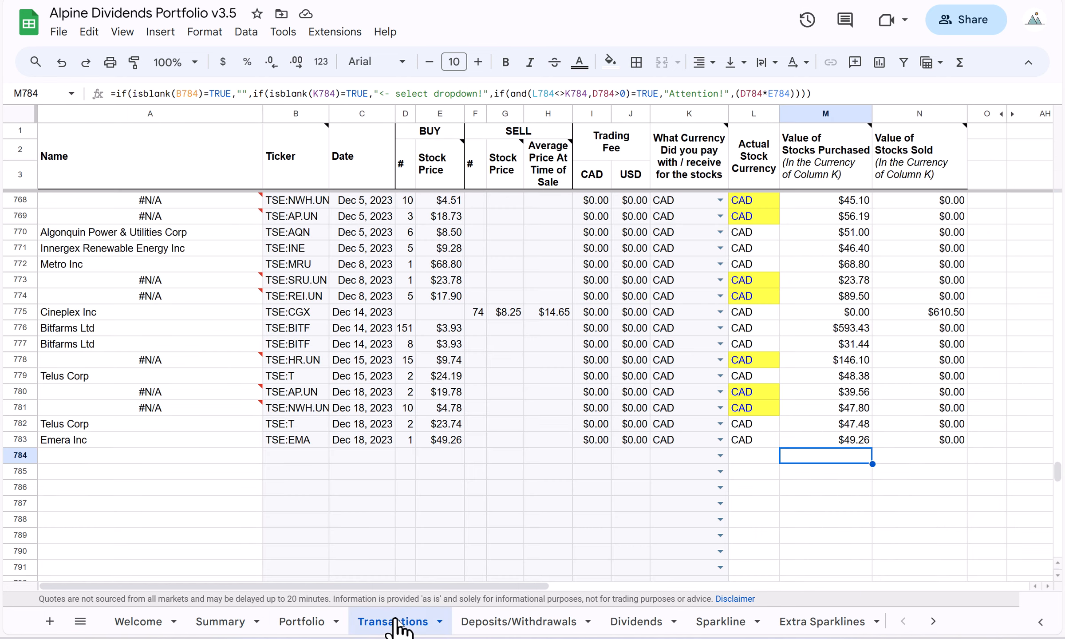
pyautogui.click(306, 460)
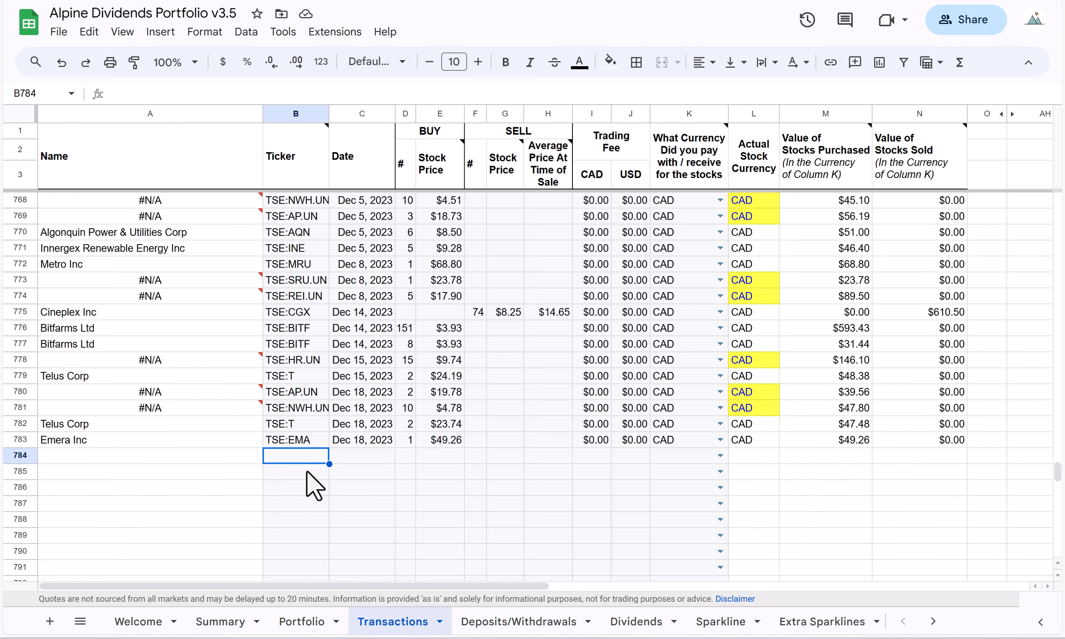
pyautogui.click(307, 474)
pyautogui.write('NAS')
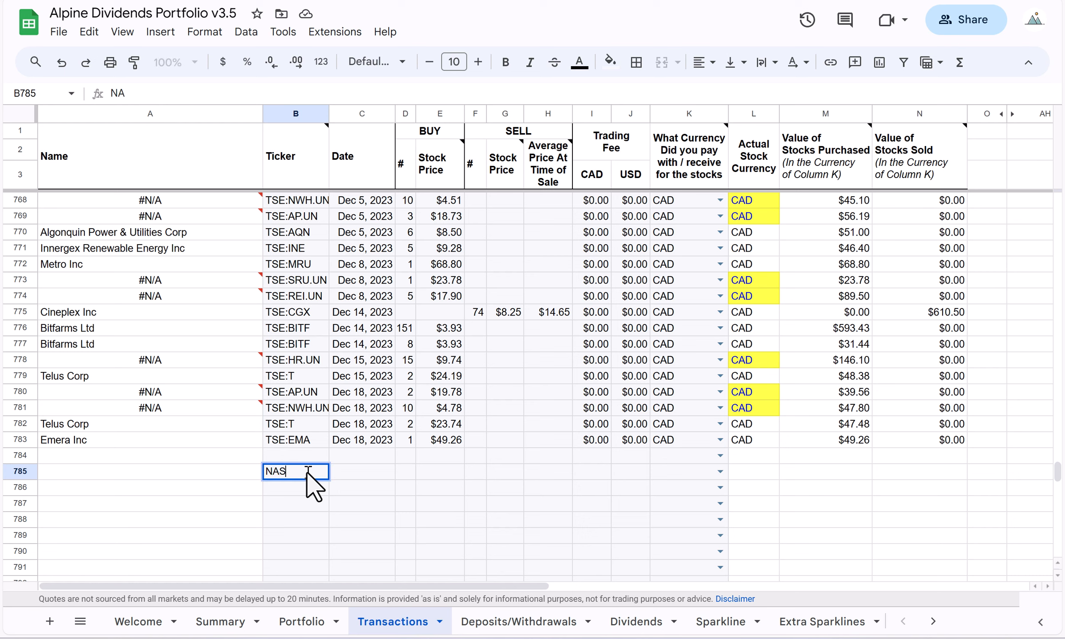
pyautogui.write('DAQ:SEDG')
pyautogui.press('Tab')
pyautogui.write('D')
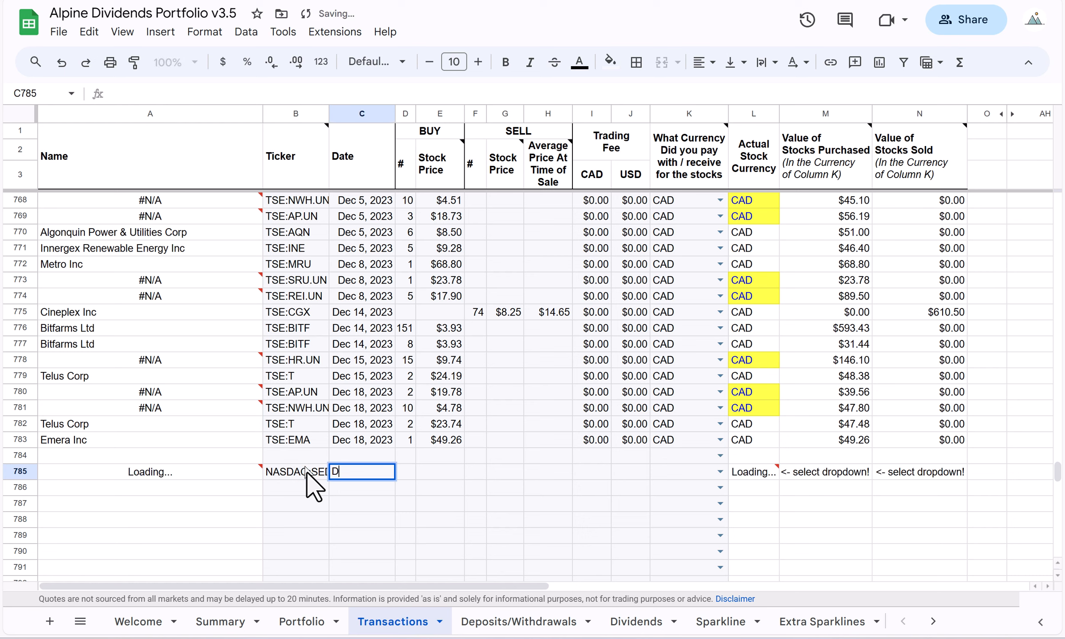
pyautogui.write('ec 15, 2023')
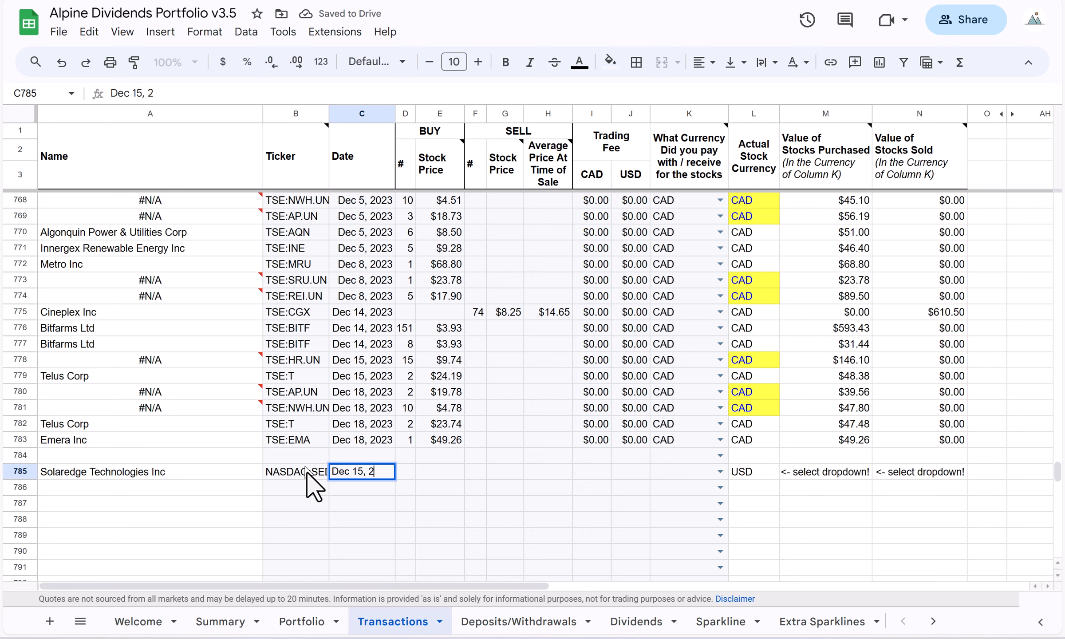
pyautogui.press('Tab')
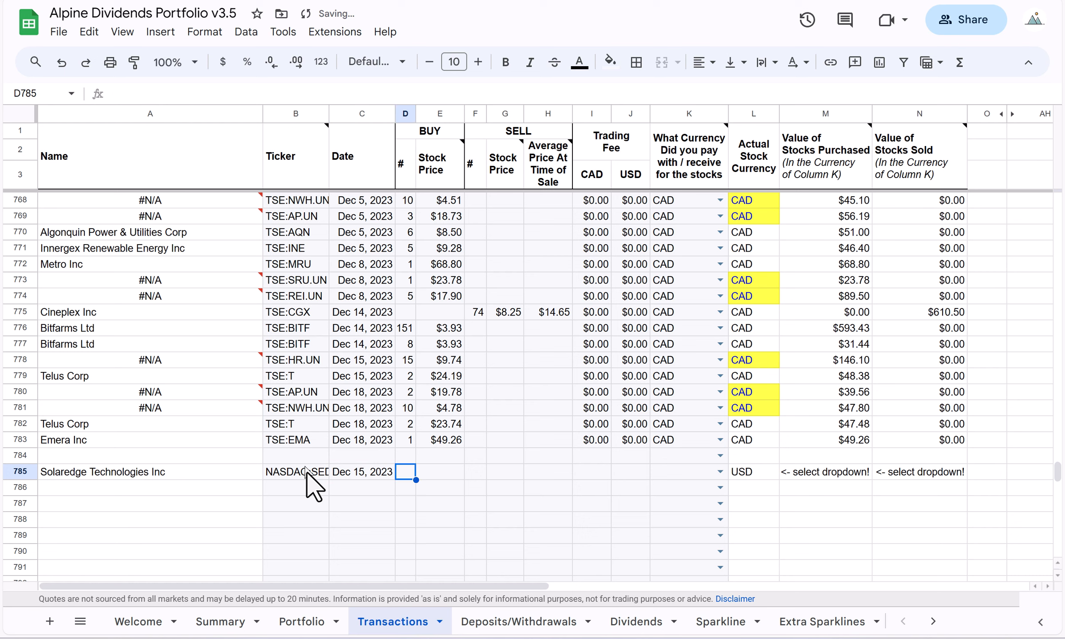
# Record the row 785 purchase as 1 share at a stock price of 90.
pyautogui.write('1')
pyautogui.press('Tab')
pyautogui.write('90')
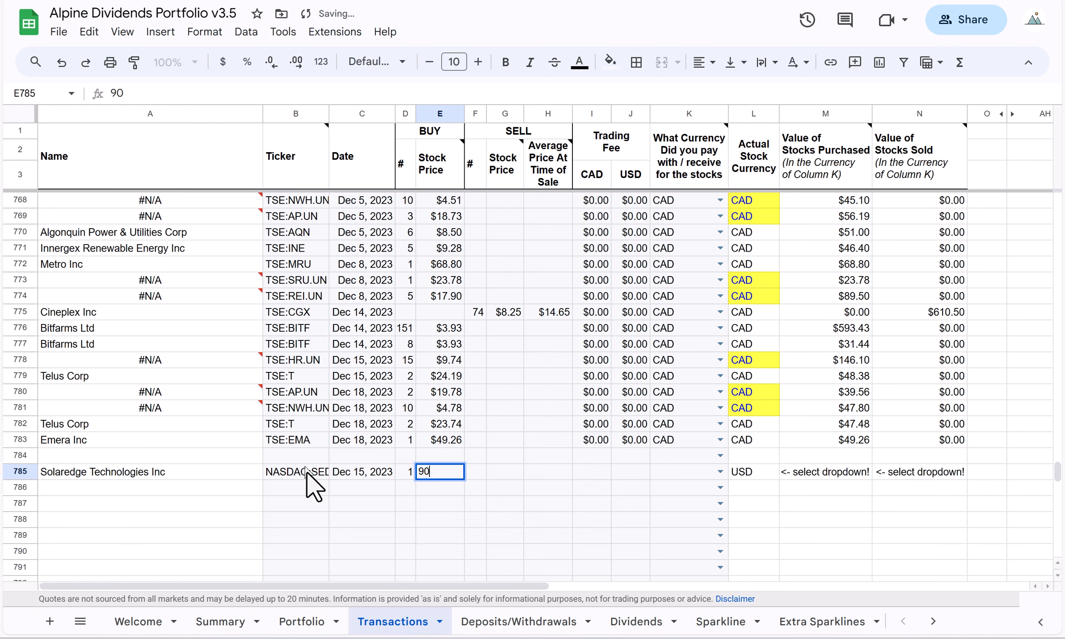
pyautogui.press('Return')
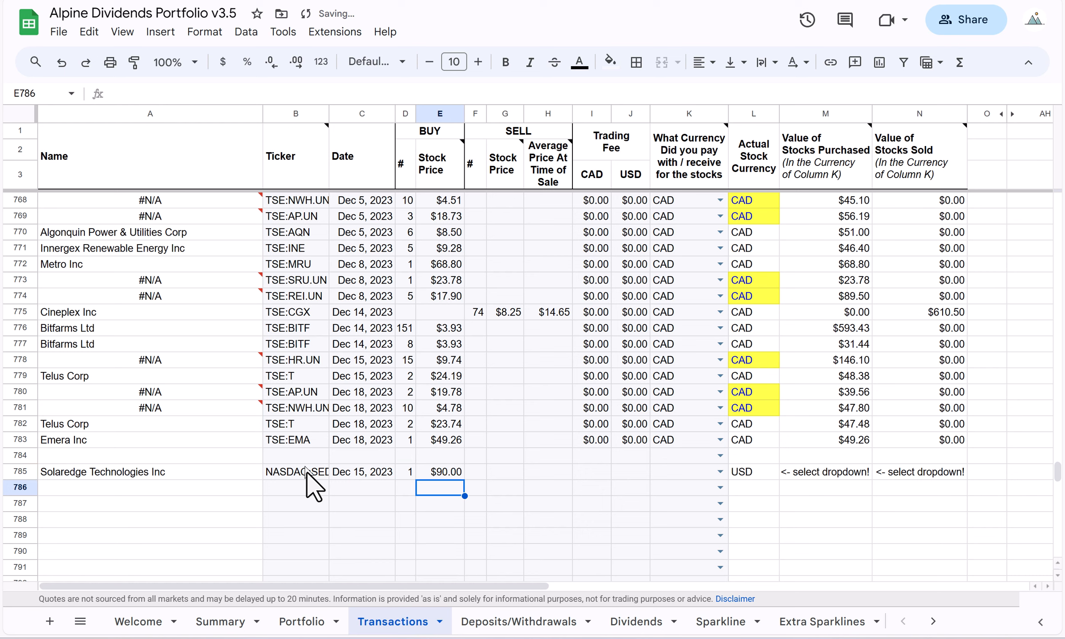
# Set both the CAD and USD trading fees in row 785 to 0 and choose CAD as the payment currency.
pyautogui.click(596, 474)
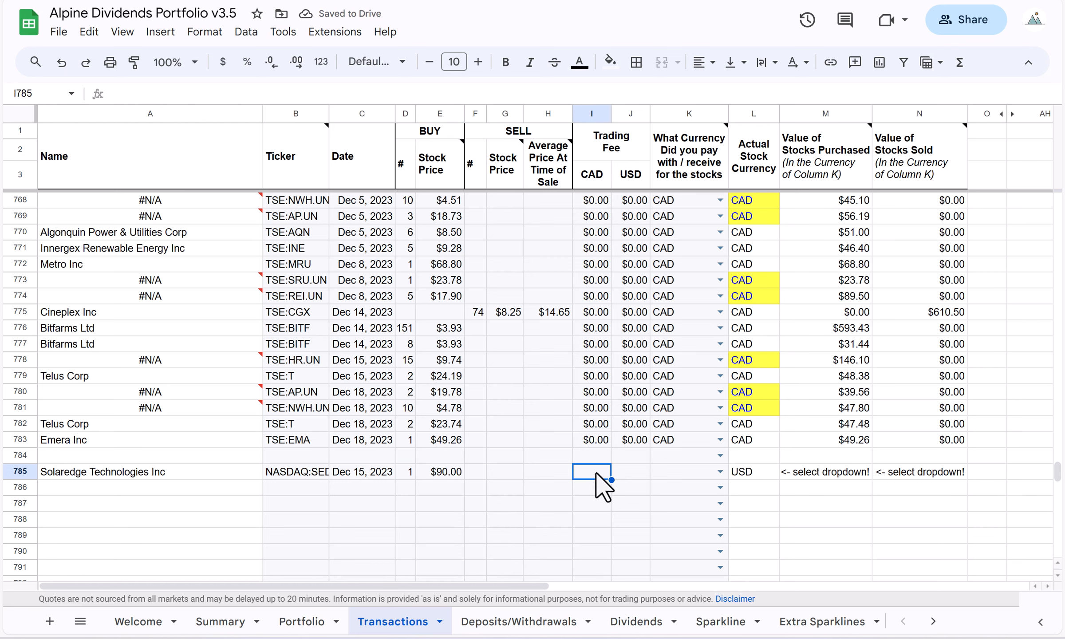
pyautogui.write('0')
pyautogui.press('Tab')
pyautogui.write('0')
pyautogui.press('Tab')
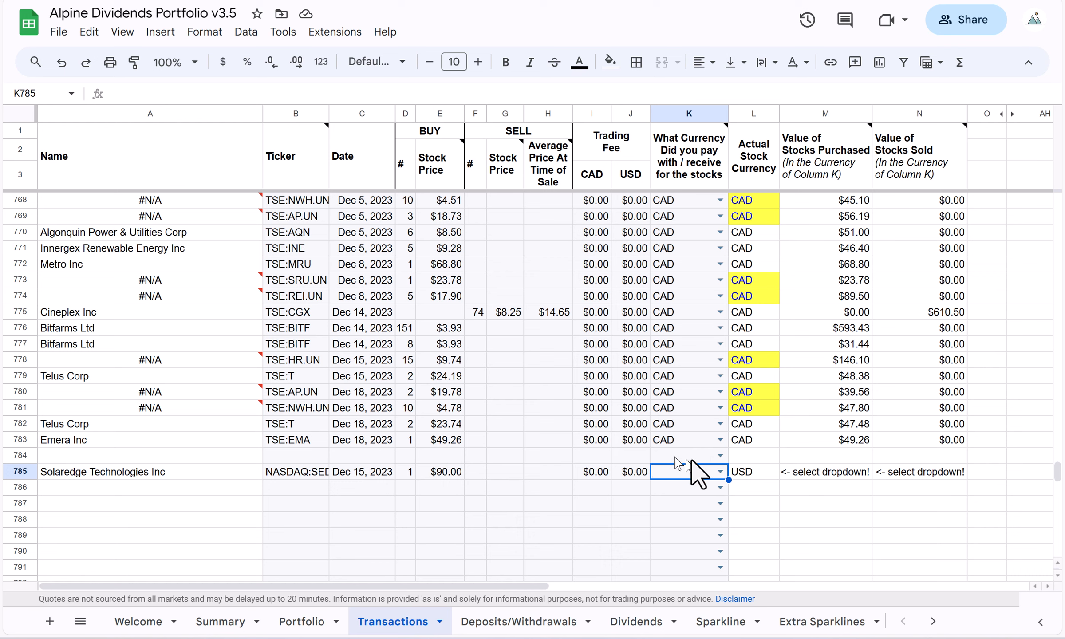
pyautogui.click(720, 470)
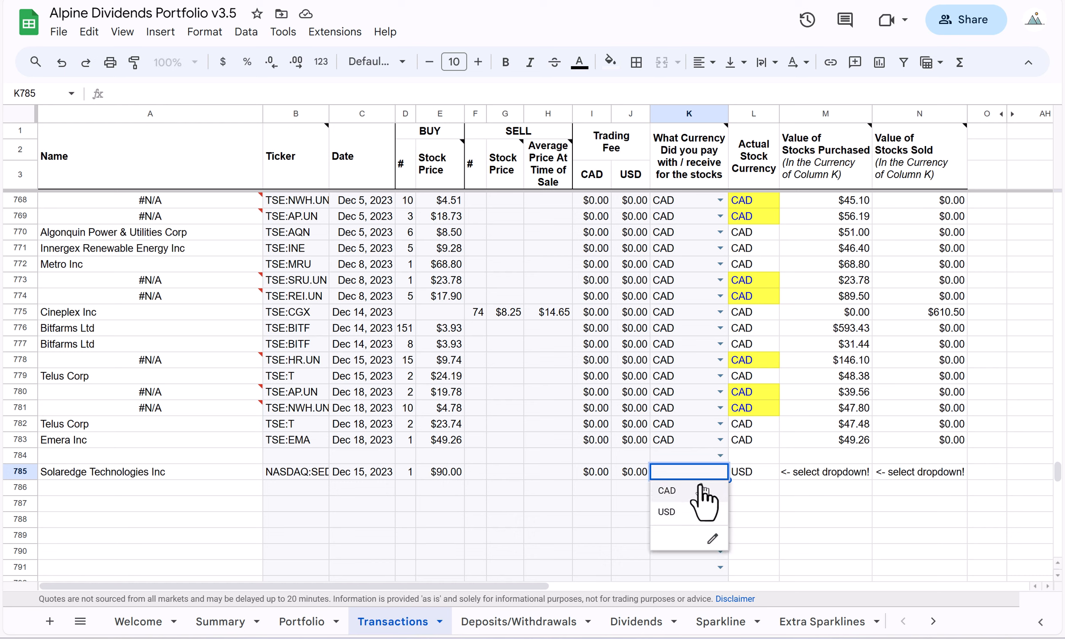
pyautogui.click(686, 490)
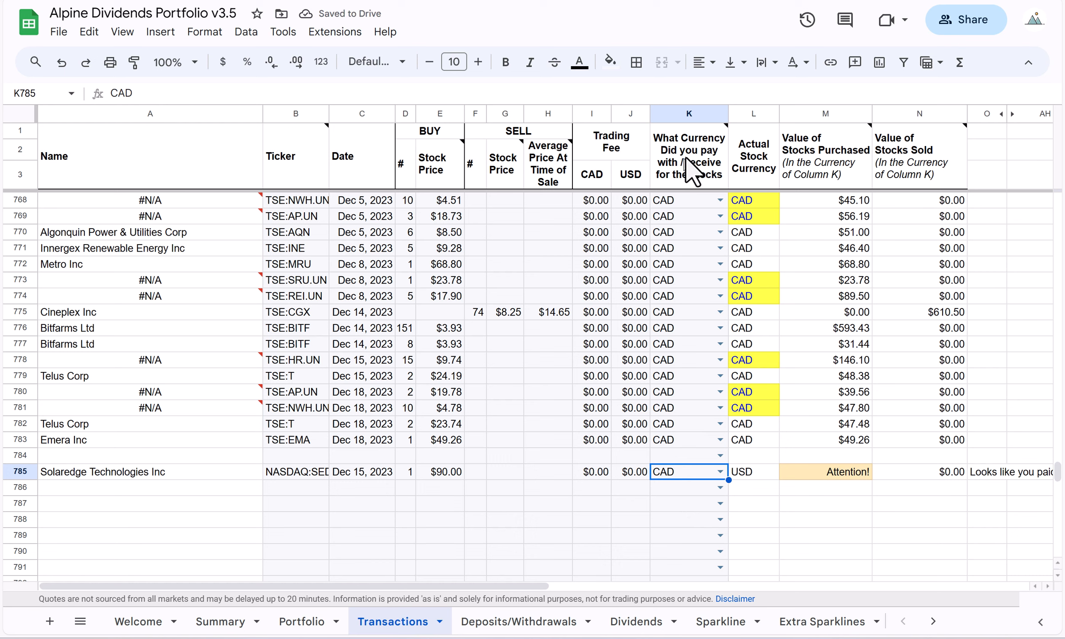
# Read through the example scenarios in the note on the payment currency column header.
pyautogui.moveTo(711, 171)
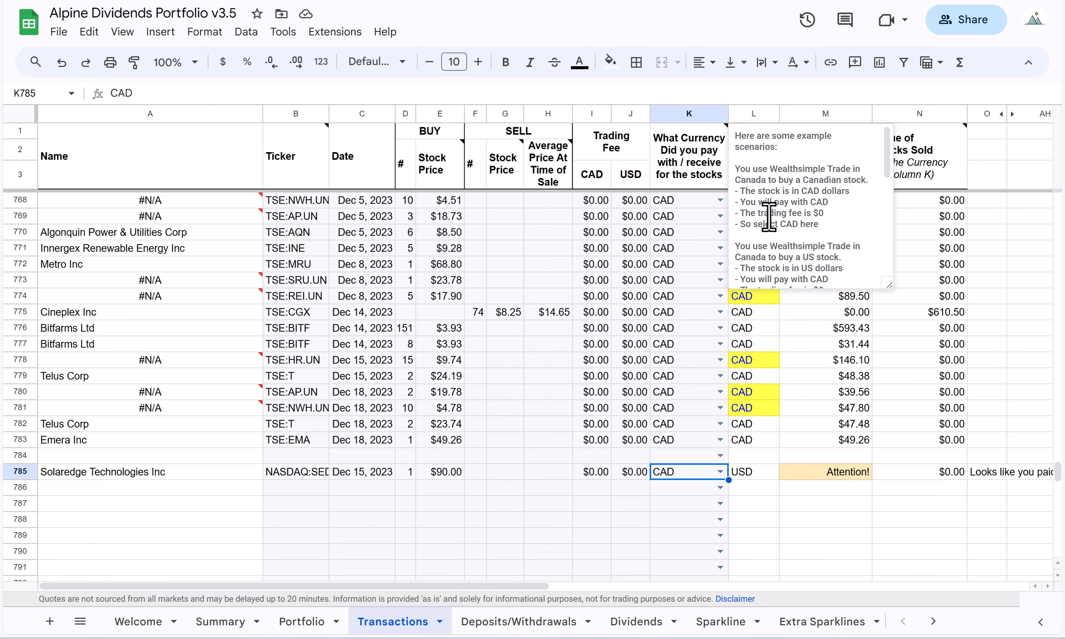
pyautogui.scroll(-5, 769, 216)
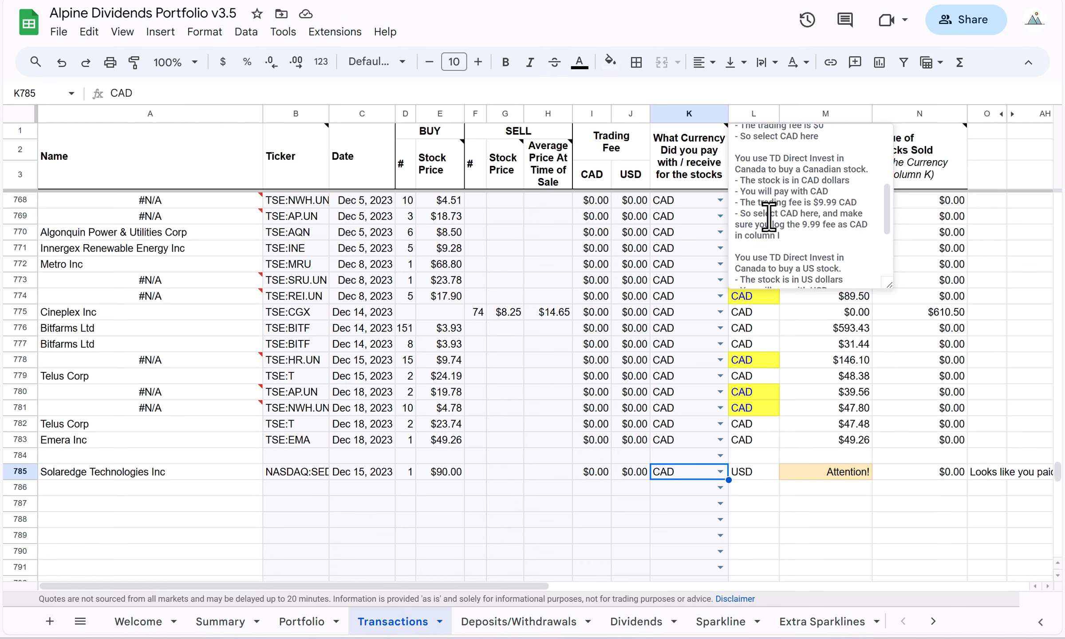
pyautogui.scroll(-3, 769, 218)
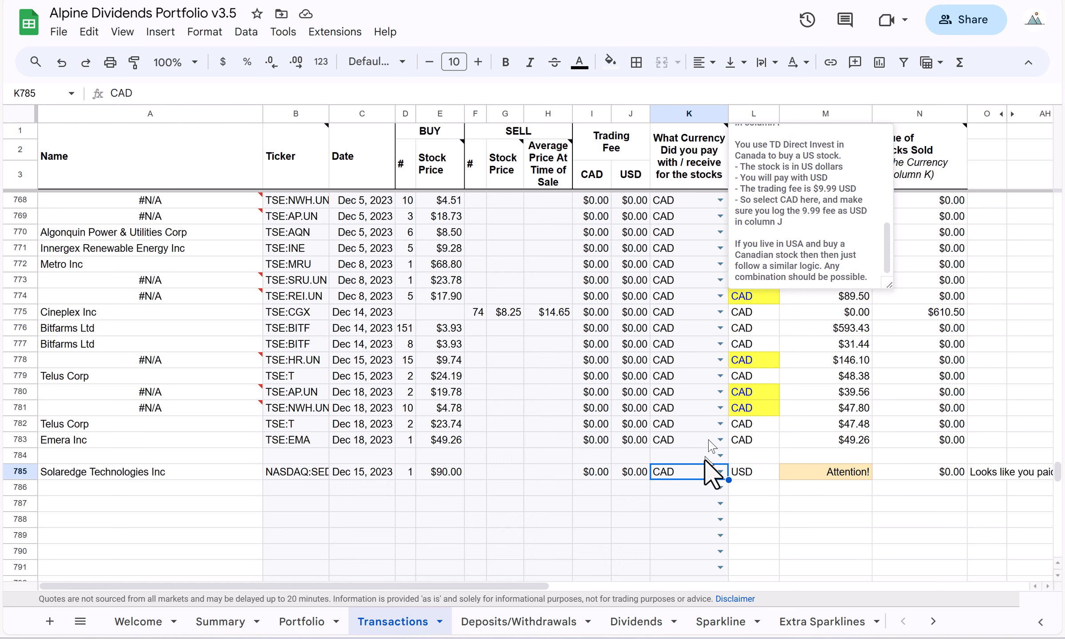
pyautogui.click(690, 491)
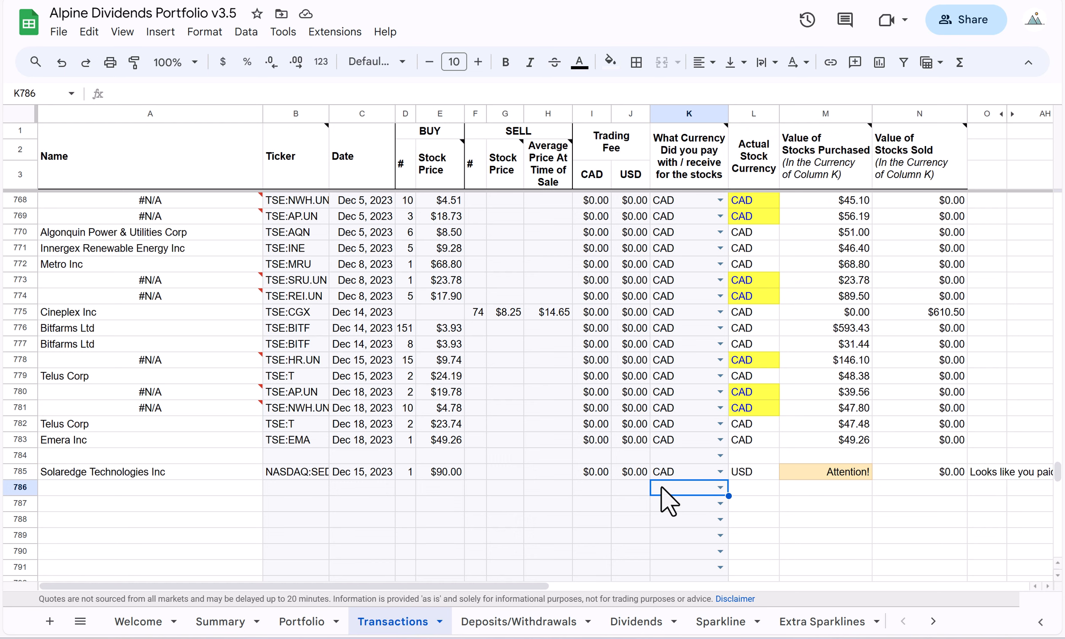
# Examine the purchase value cell M785 and read the full guidance message beside row 785.
pyautogui.hscroll(1, 668, 501)
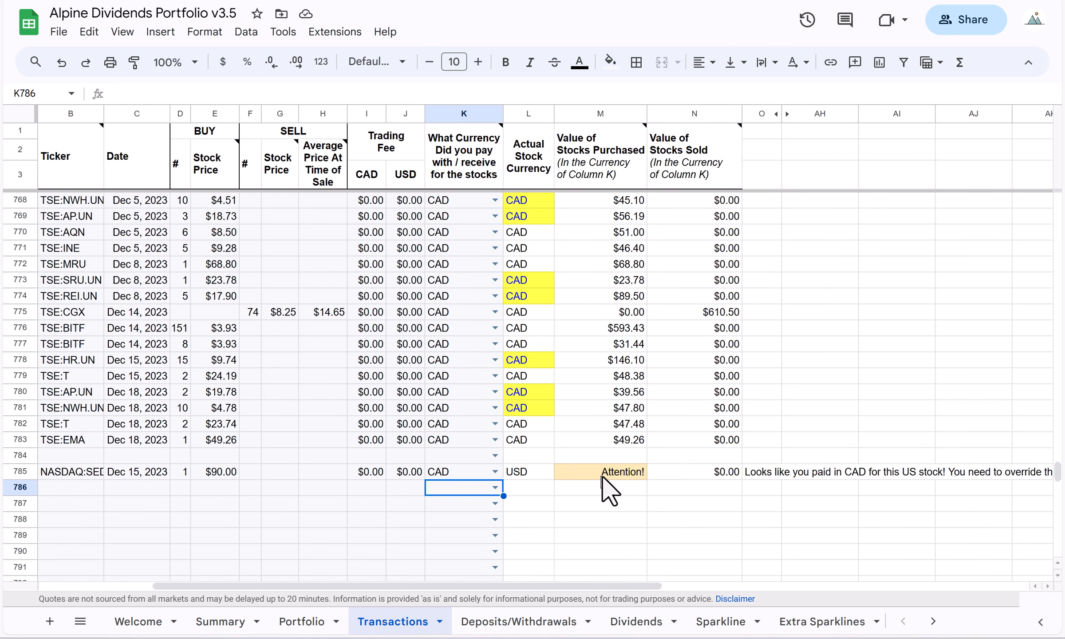
pyautogui.click(617, 474)
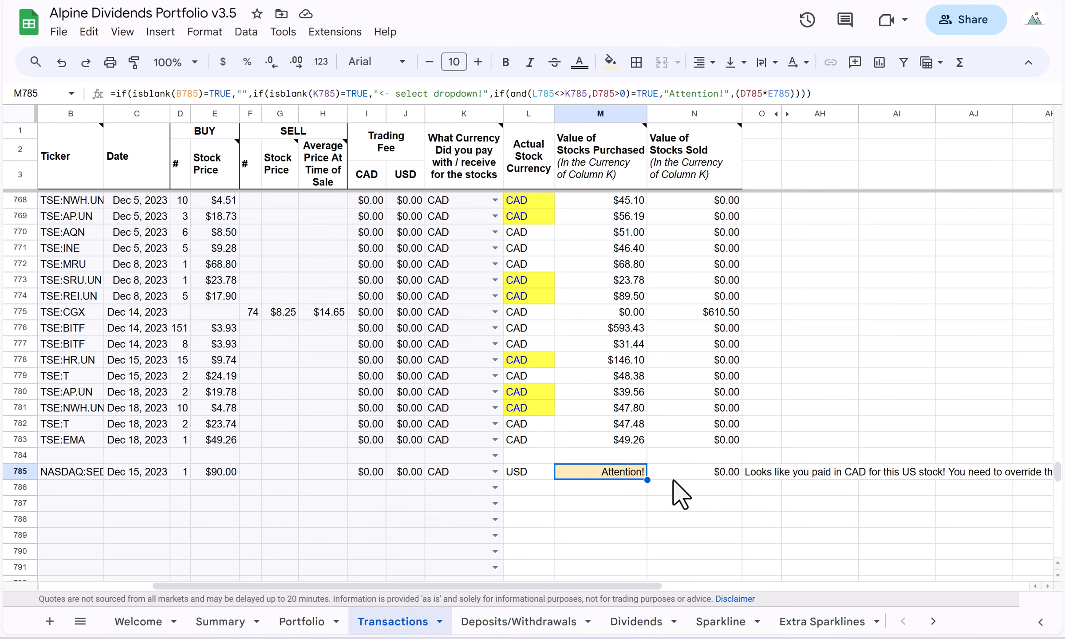
pyautogui.hscroll(3, 677, 492)
pyautogui.hscroll(4, 620, 482)
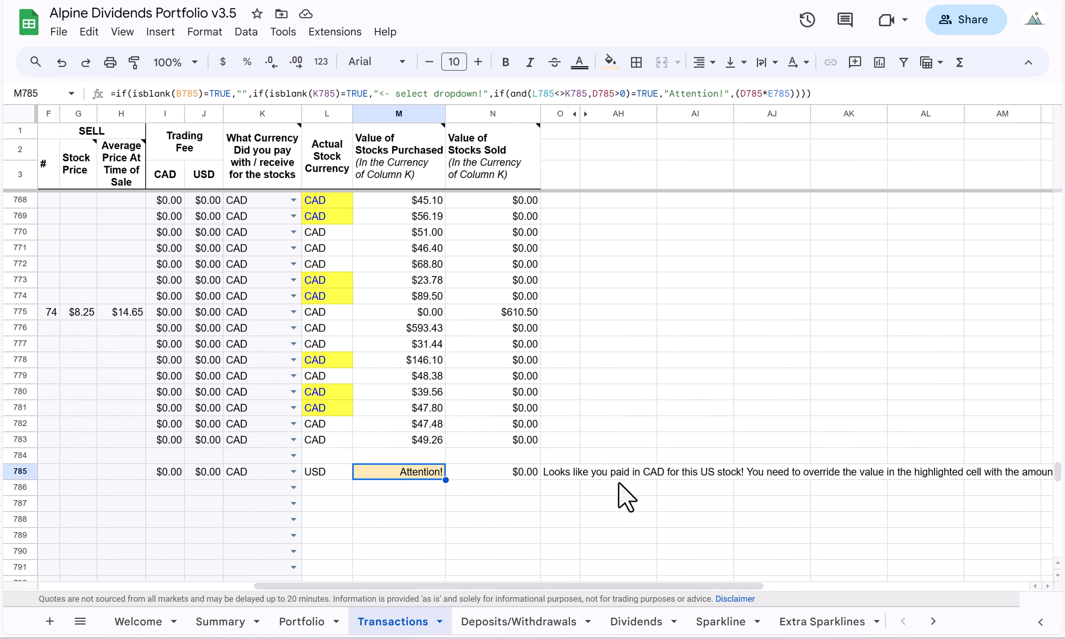
pyautogui.hscroll(2, 620, 483)
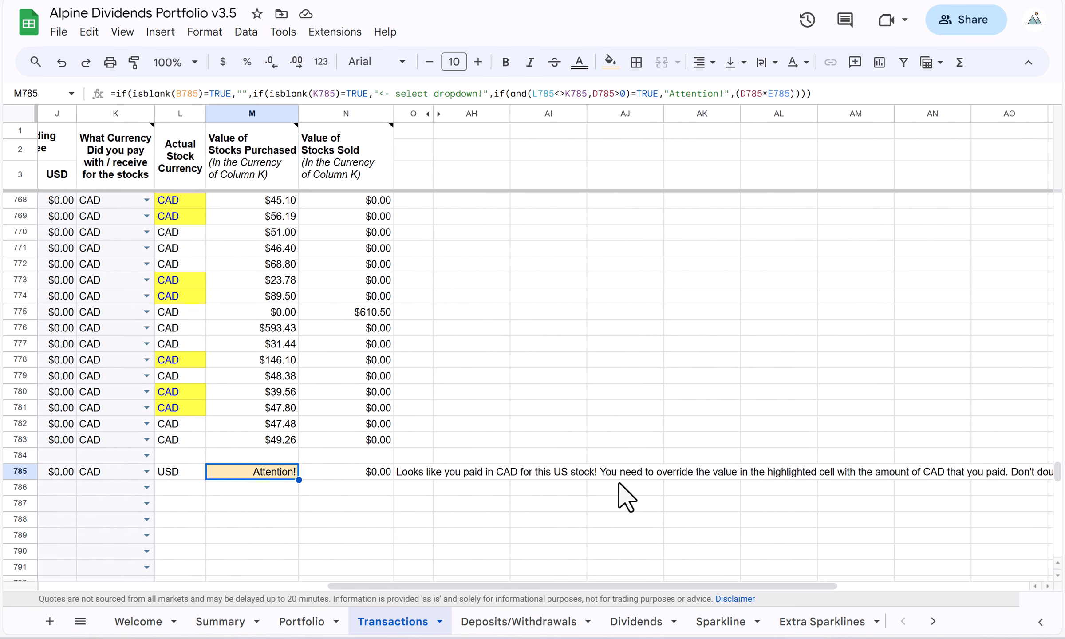
pyautogui.hscroll(2, 625, 497)
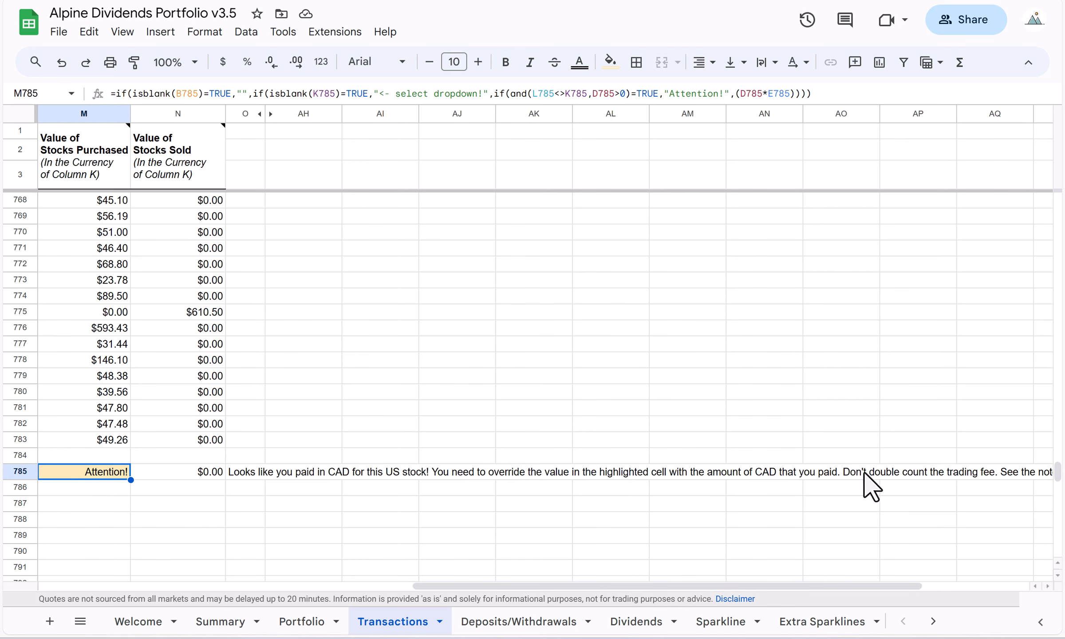
pyautogui.hscroll(2, 915, 492)
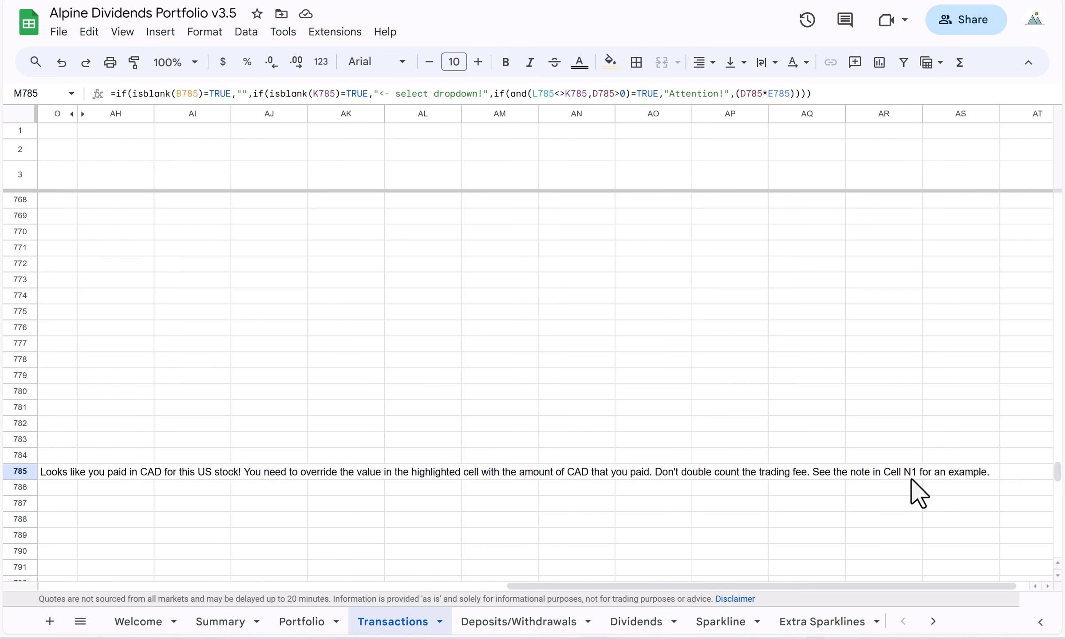
pyautogui.hscroll(-10, 913, 488)
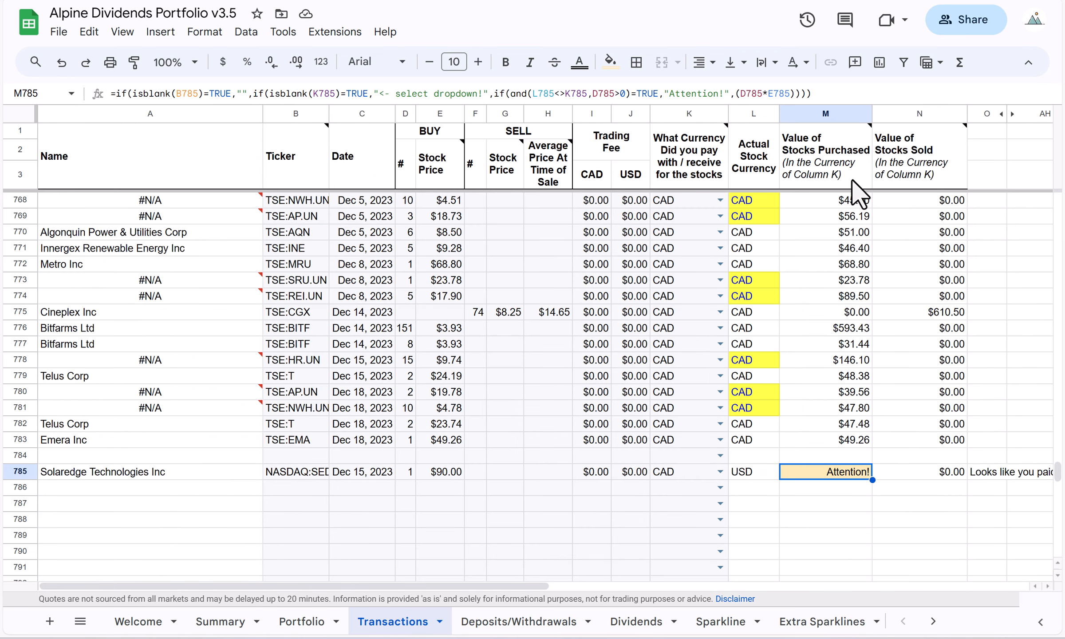
# Read the example in the note on the Value of Stocks Purchased column header.
pyautogui.moveTo(920, 164)
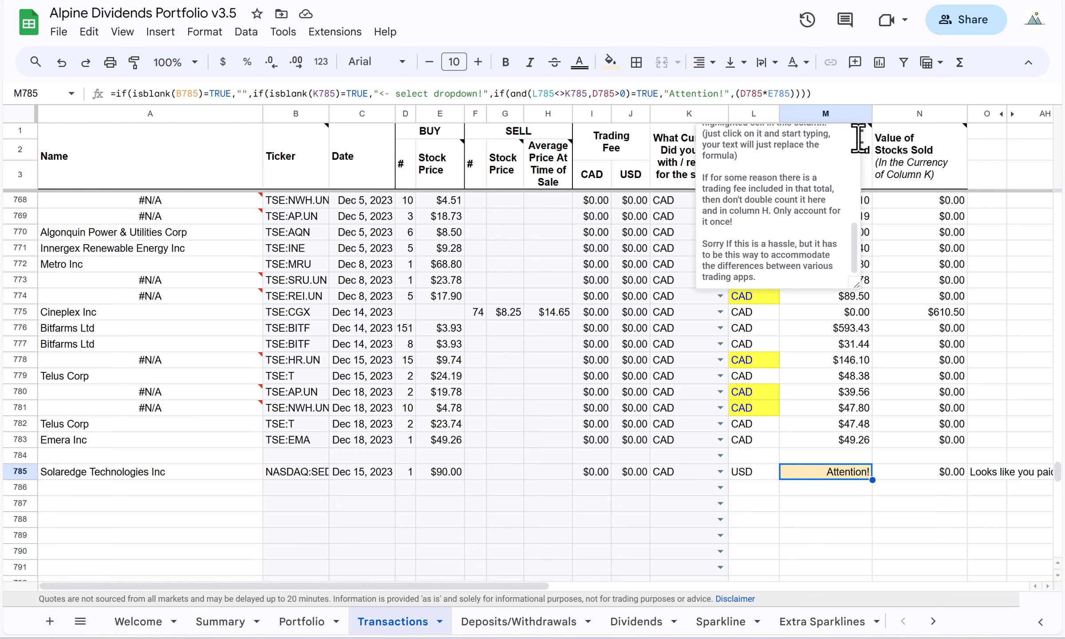
pyautogui.moveTo(865, 147)
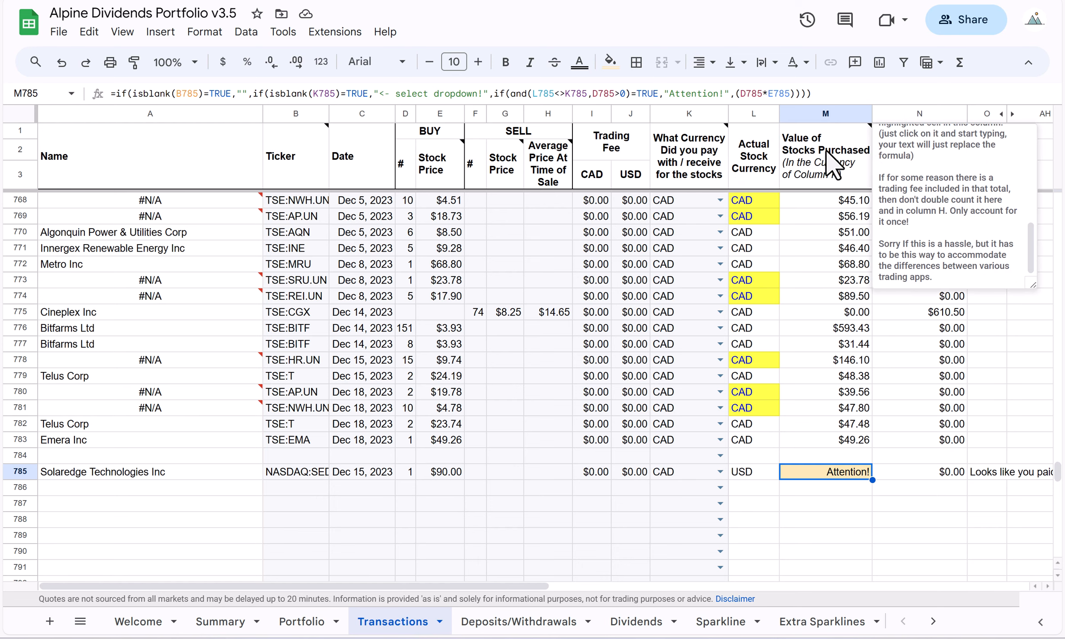
pyautogui.scroll(5, 919, 202)
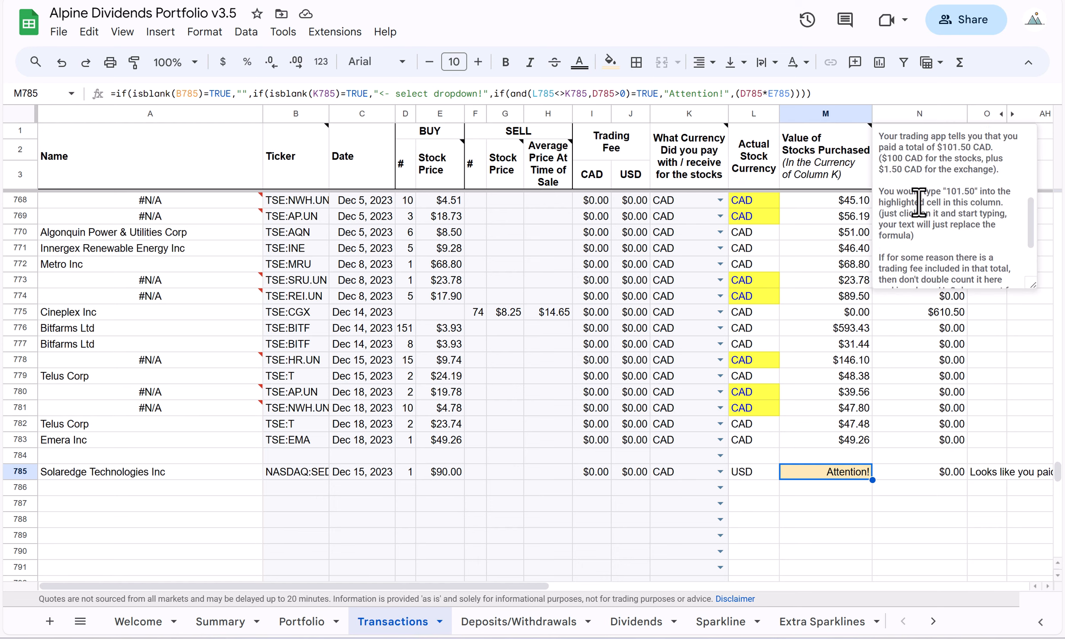
pyautogui.click(867, 520)
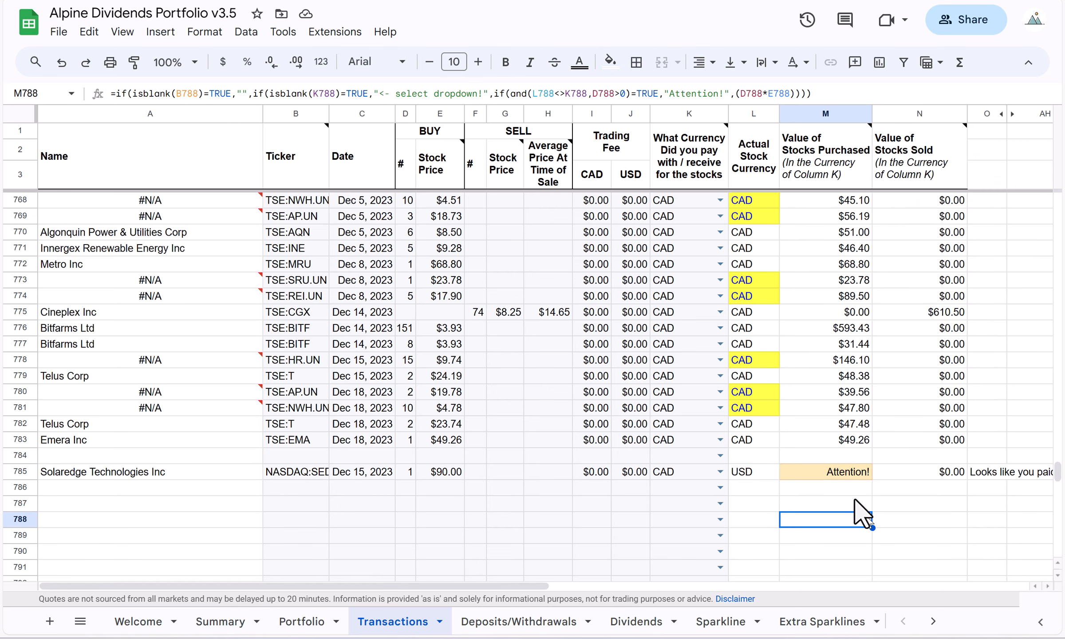
# Override the formula for the value of stocks purchased in row 785 with 120 and check the cell.
pyautogui.click(839, 473)
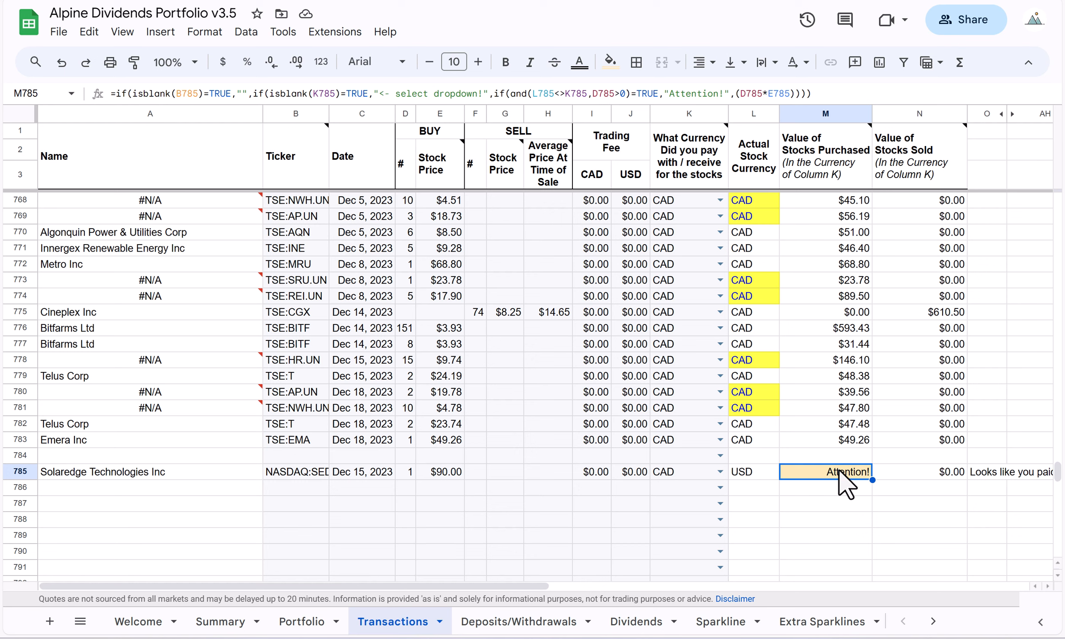
pyautogui.write('120')
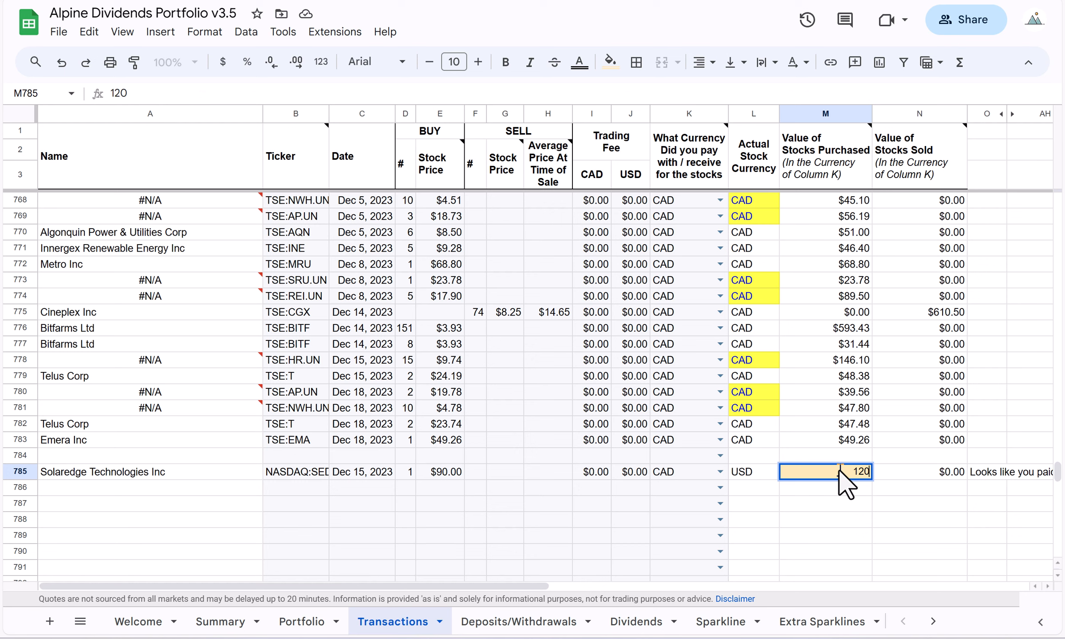
pyautogui.press('Return')
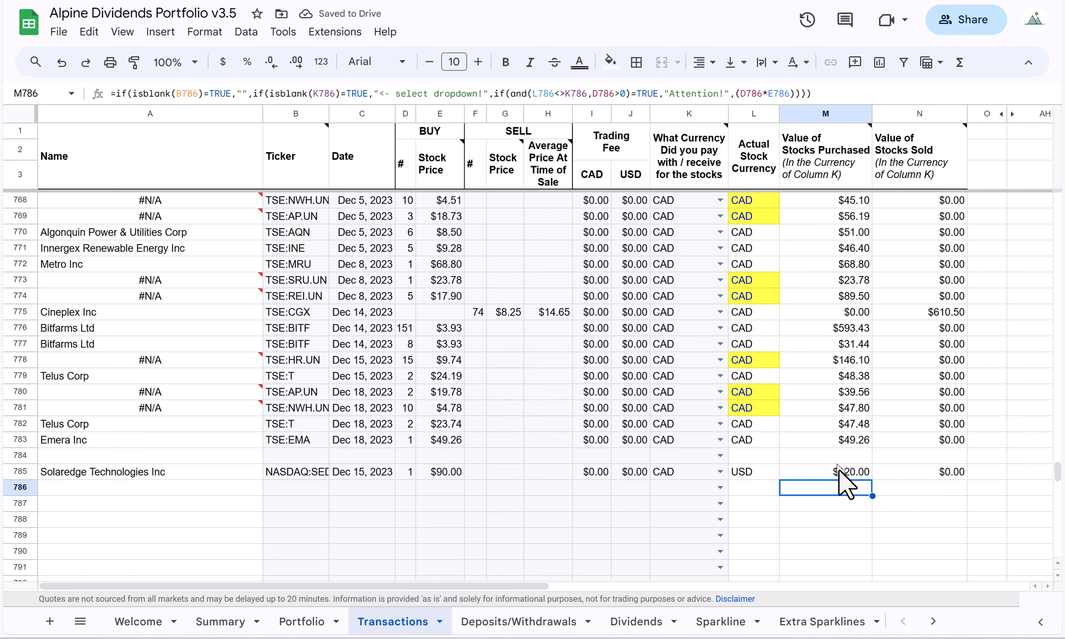
pyautogui.click(843, 505)
pyautogui.click(845, 475)
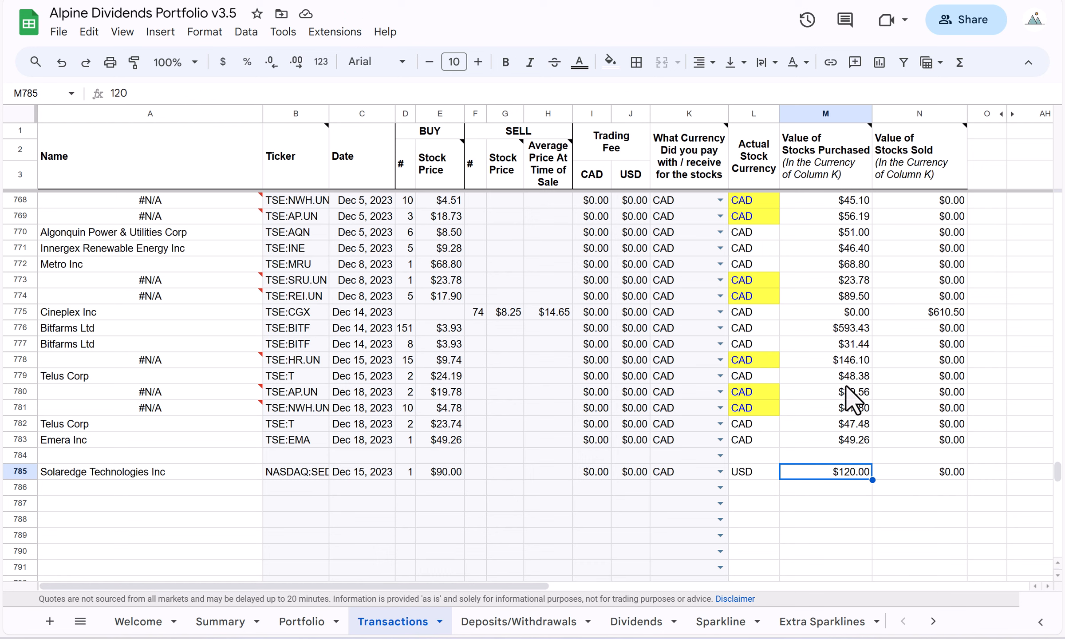
pyautogui.click(848, 488)
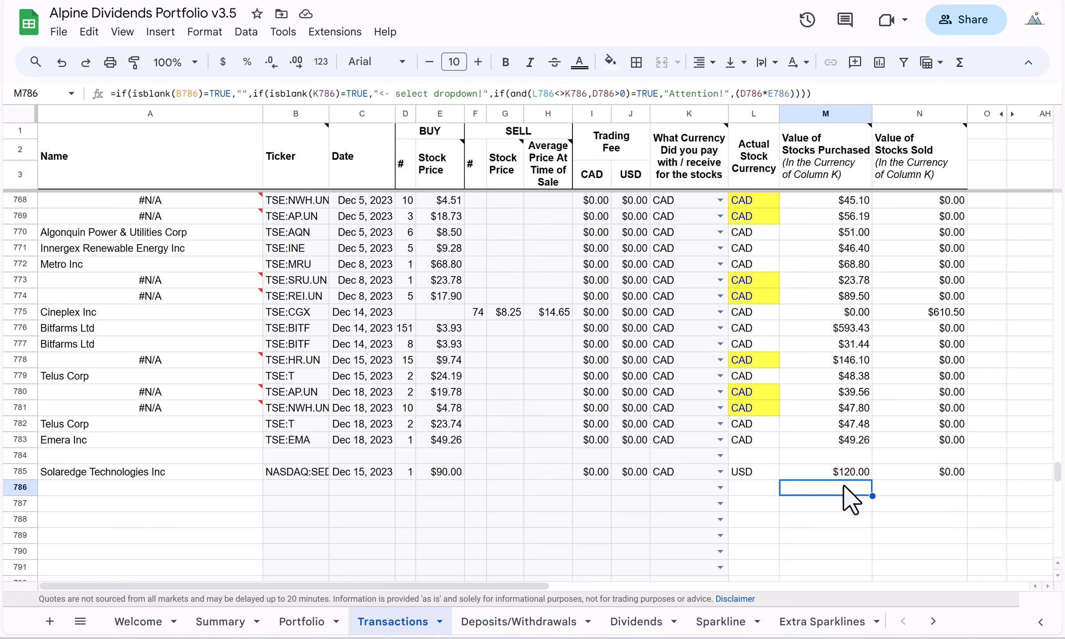
# Format the overridden purchase value in M785 with blue text and a yellow fill.
pyautogui.click(840, 468)
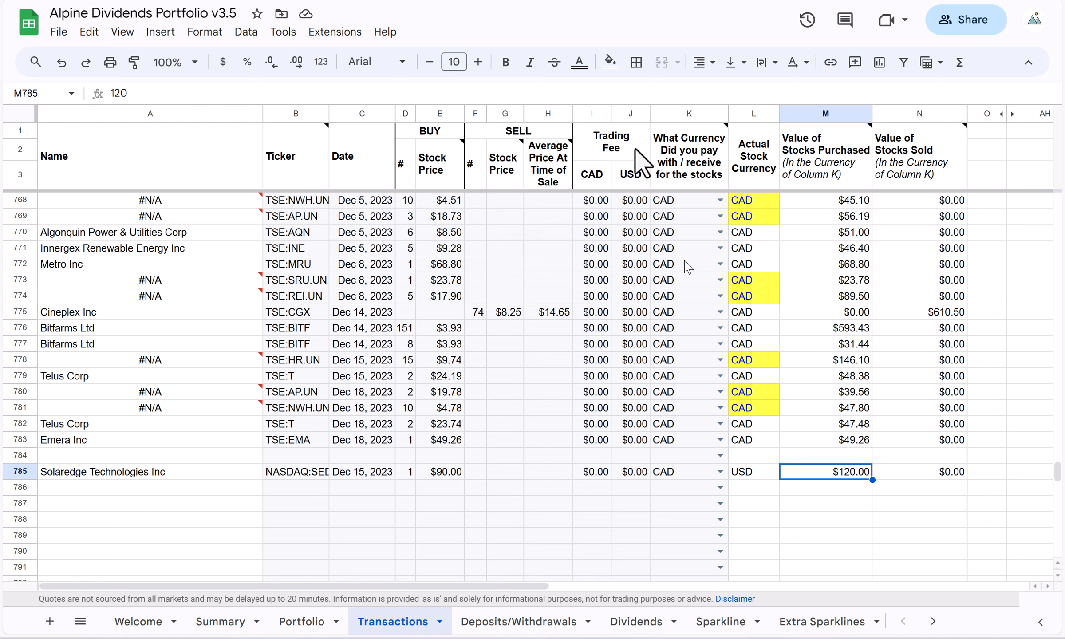
pyautogui.click(579, 62)
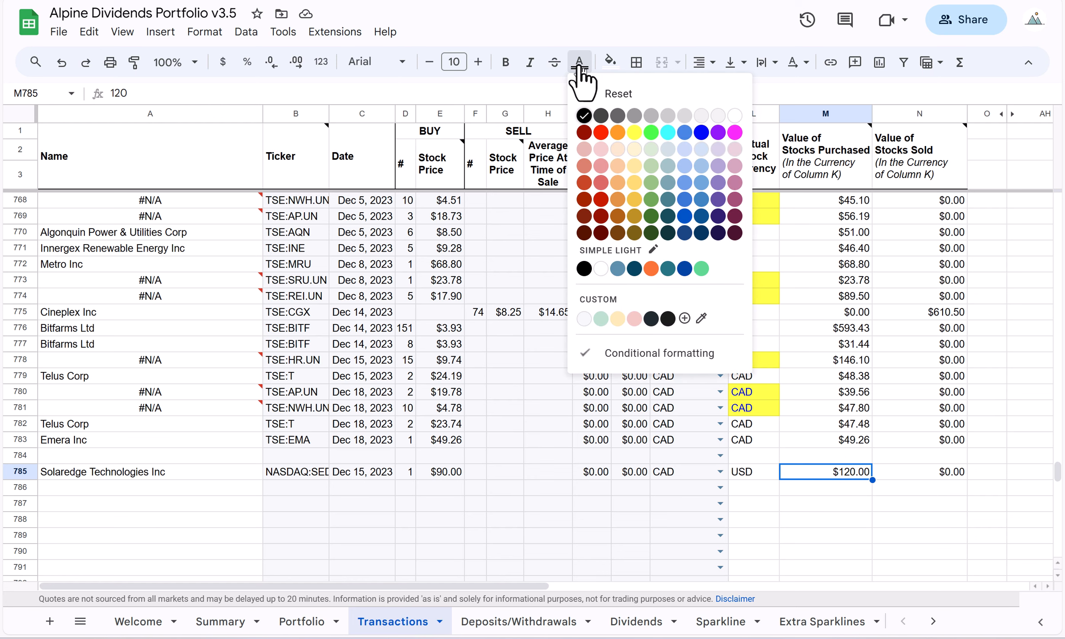
pyautogui.click(702, 133)
pyautogui.click(611, 64)
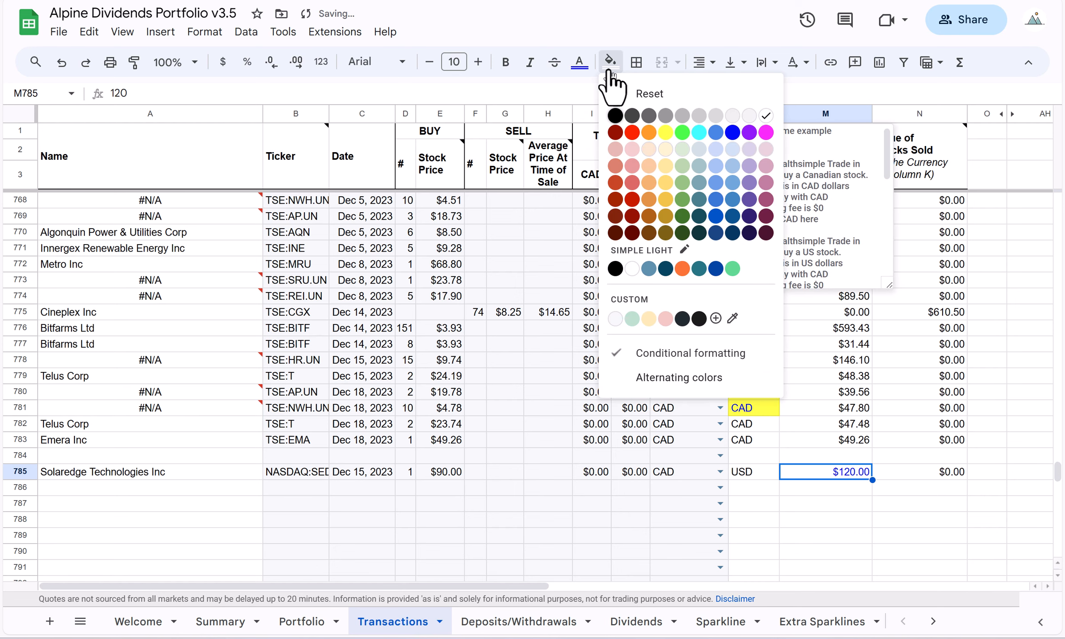
pyautogui.click(665, 132)
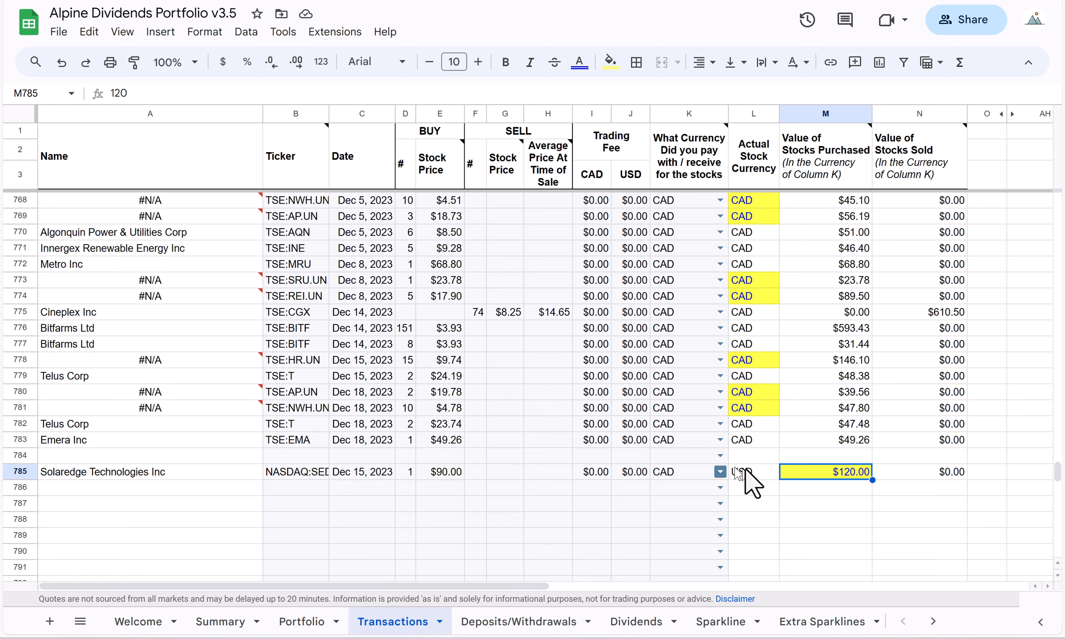
pyautogui.click(848, 488)
pyautogui.click(838, 472)
# Add the ticker NASDAQ:SEDG in cell C32 of the Portfolio sheet.
pyautogui.click(303, 621)
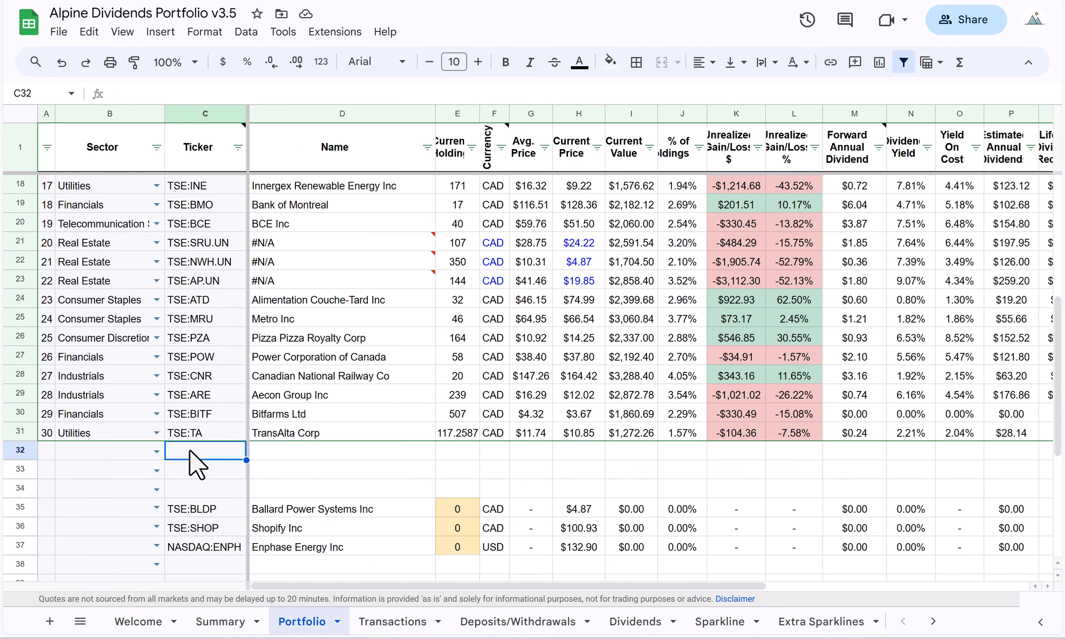
pyautogui.write('NASDAQ')
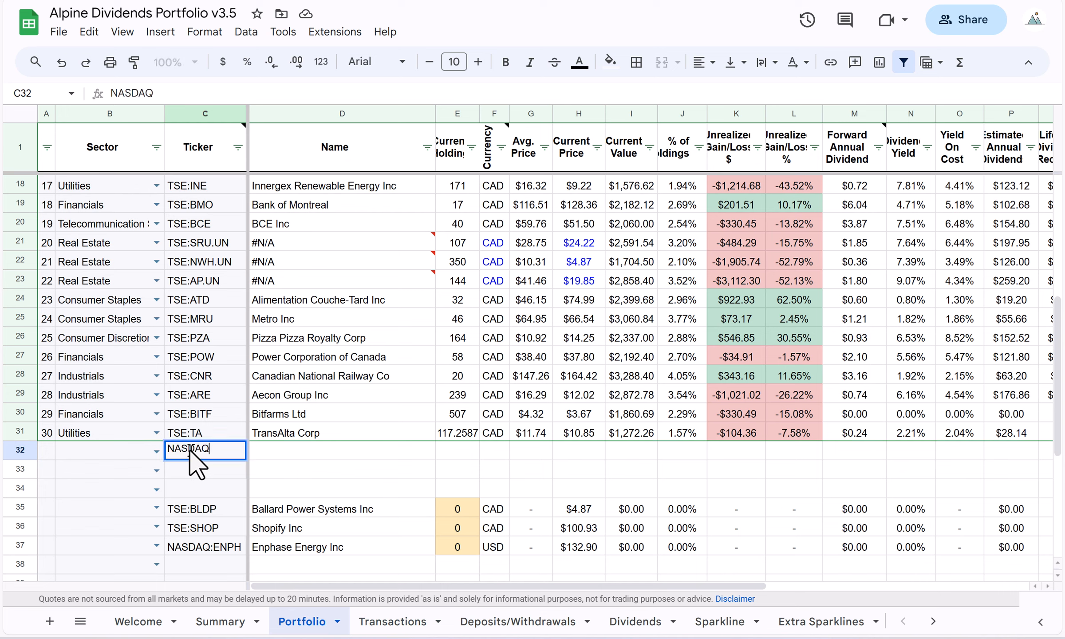
pyautogui.write(':SEDG')
pyautogui.press('Return')
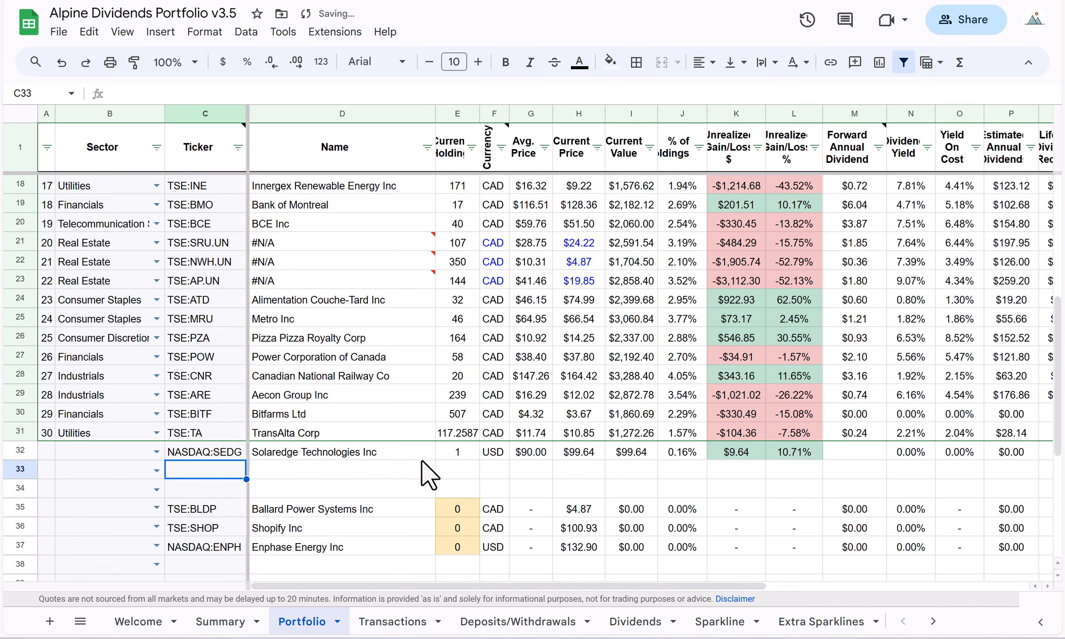
pyautogui.scroll(1, 421, 461)
pyautogui.scroll(-1, 428, 475)
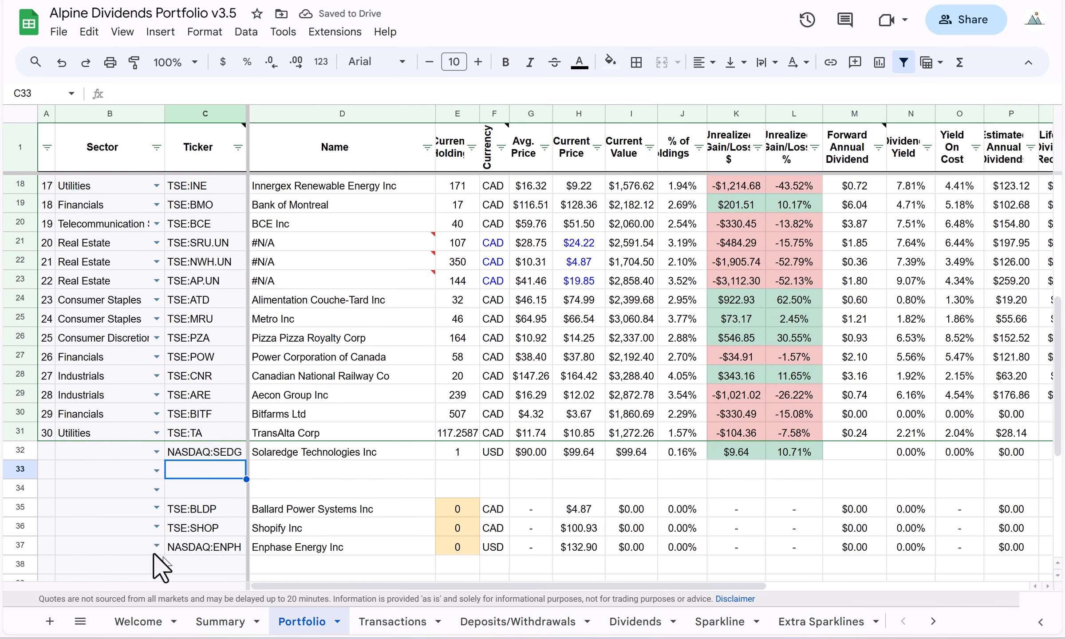
# Delete the tickers in C35:C37 of the Portfolio sheet.
pyautogui.moveTo(201, 510); pyautogui.dragTo(215, 570)
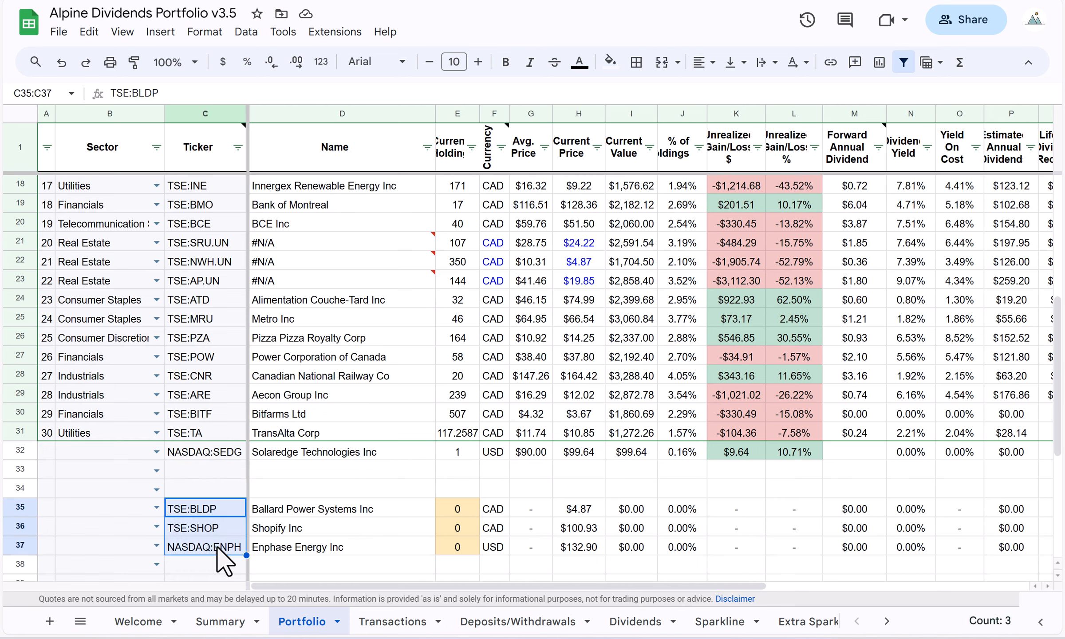
pyautogui.press('Delete')
pyautogui.click(222, 476)
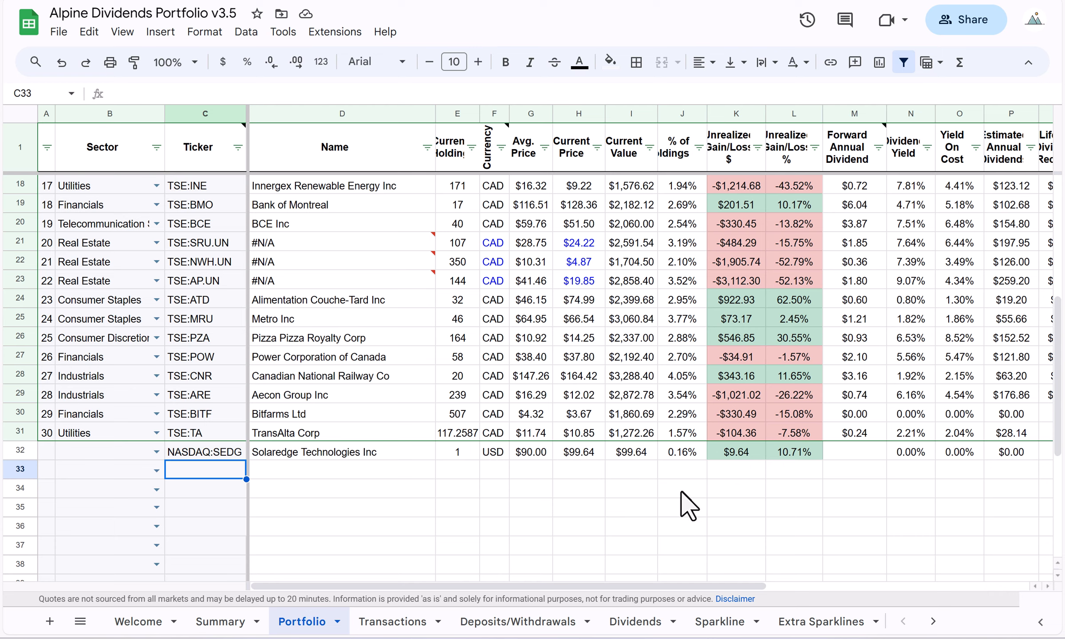
# Review the gain, dividend and all-in performance columns for the NASDAQ:SEDG holding in row 32.
pyautogui.moveTo(582, 585); pyautogui.dragTo(851, 535)
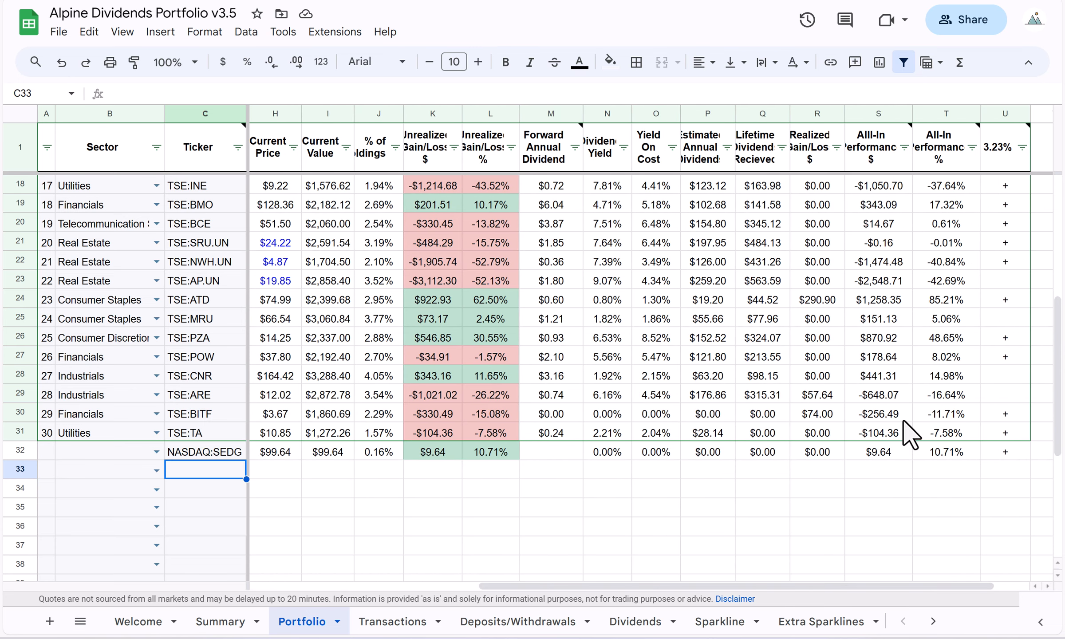
pyautogui.click(885, 454)
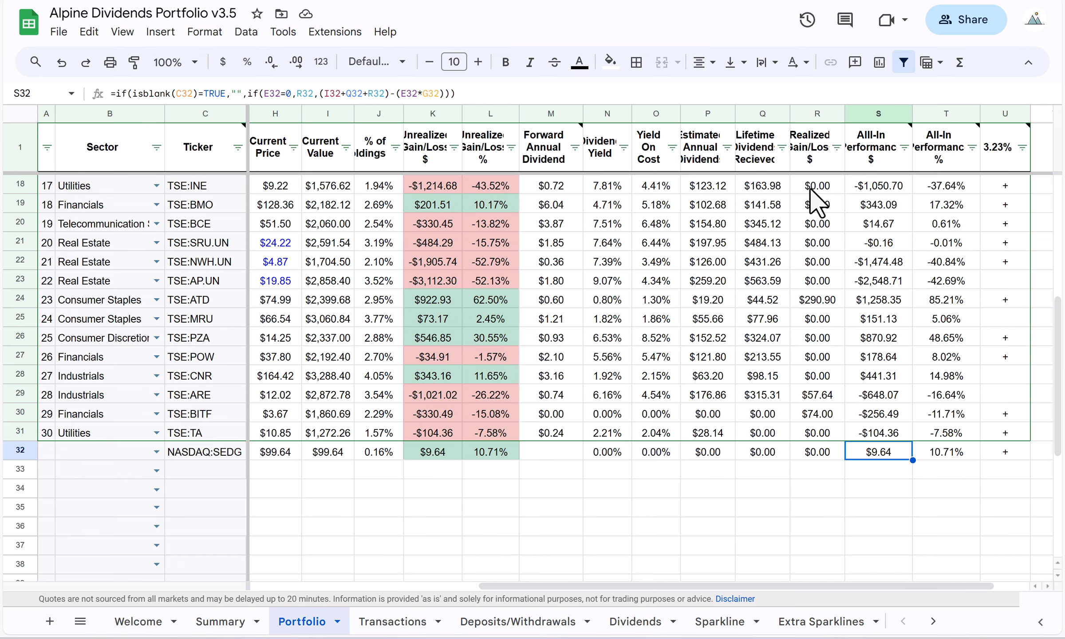
pyautogui.moveTo(730, 584); pyautogui.dragTo(470, 596)
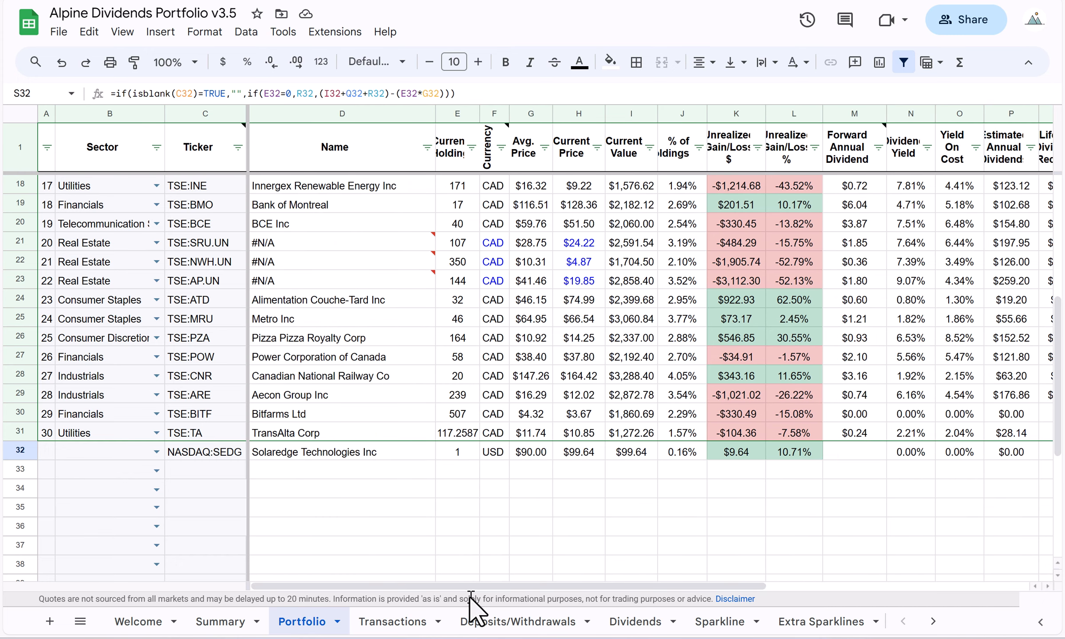
# Examine the CAD and USD cash and the USD total account balance on the Summary sheet.
pyautogui.click(220, 623)
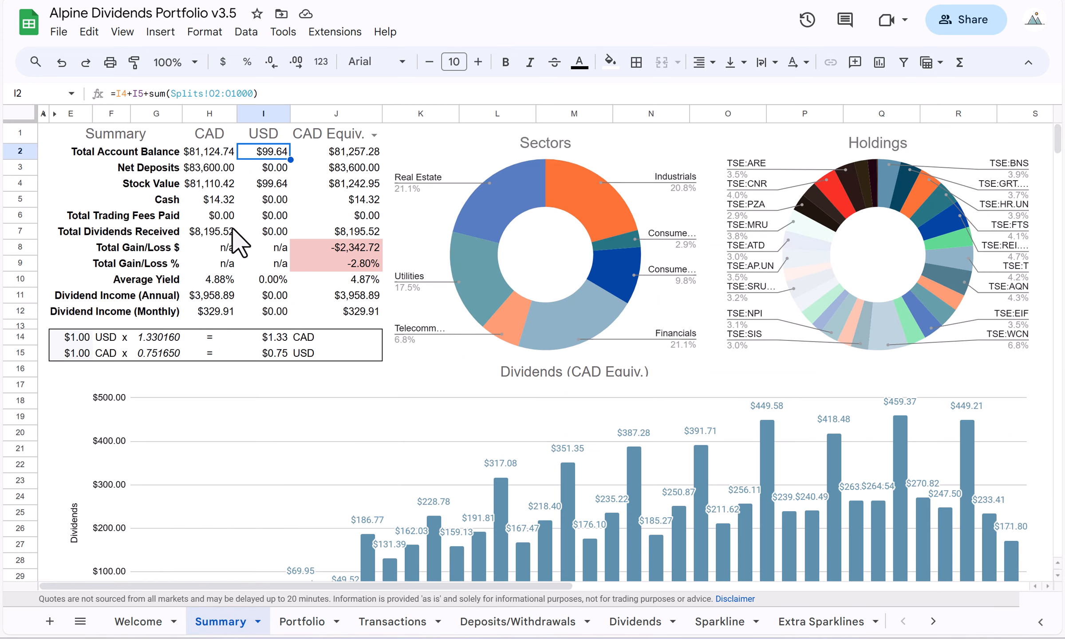
pyautogui.click(217, 199)
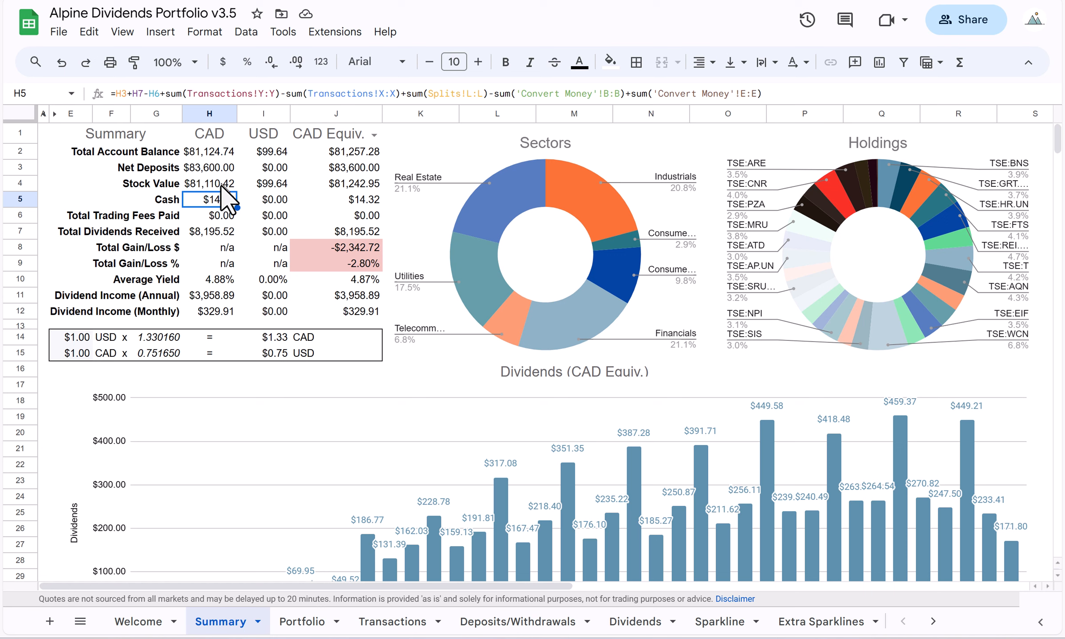
pyautogui.click(282, 203)
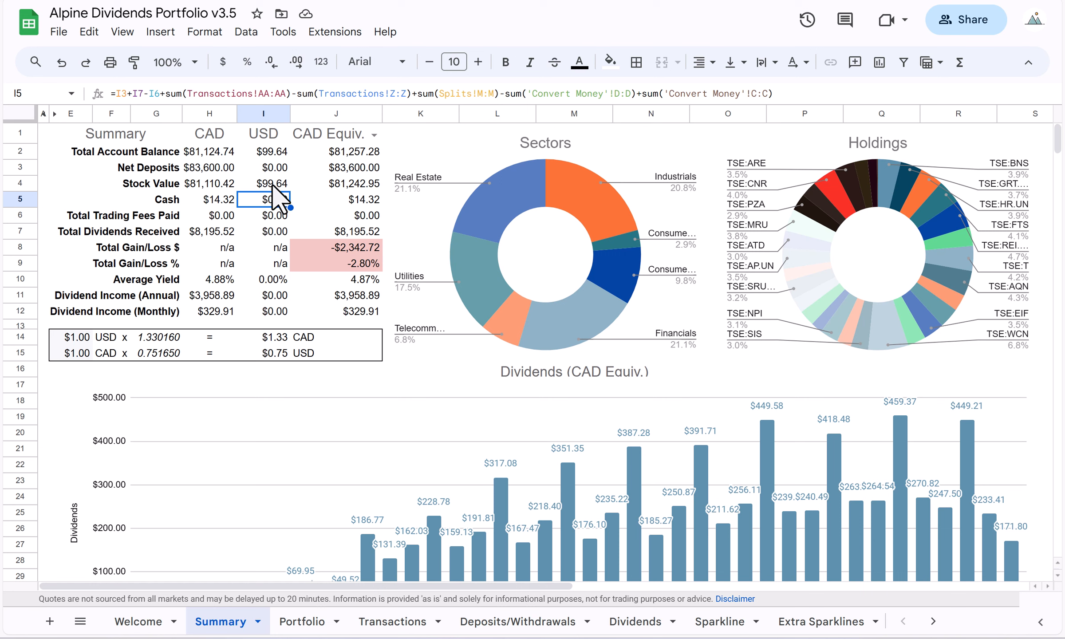
pyautogui.click(271, 151)
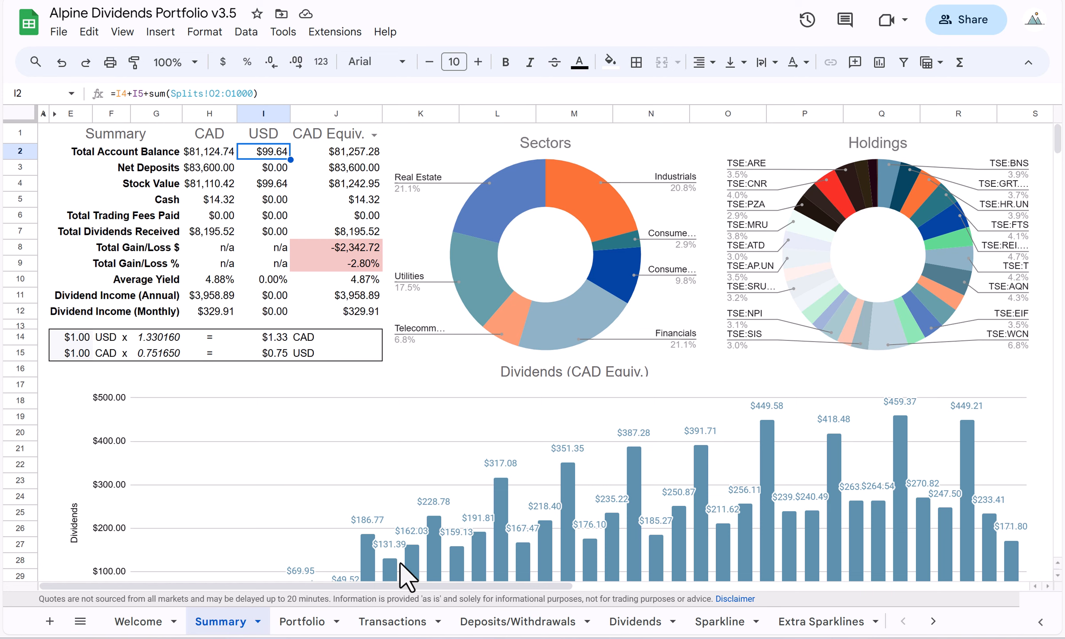
# Compare the Portfolio sheet with the Summary sheet's CAD-equivalent cash and its USD and CAD-equivalent total account balances.
pyautogui.click(316, 622)
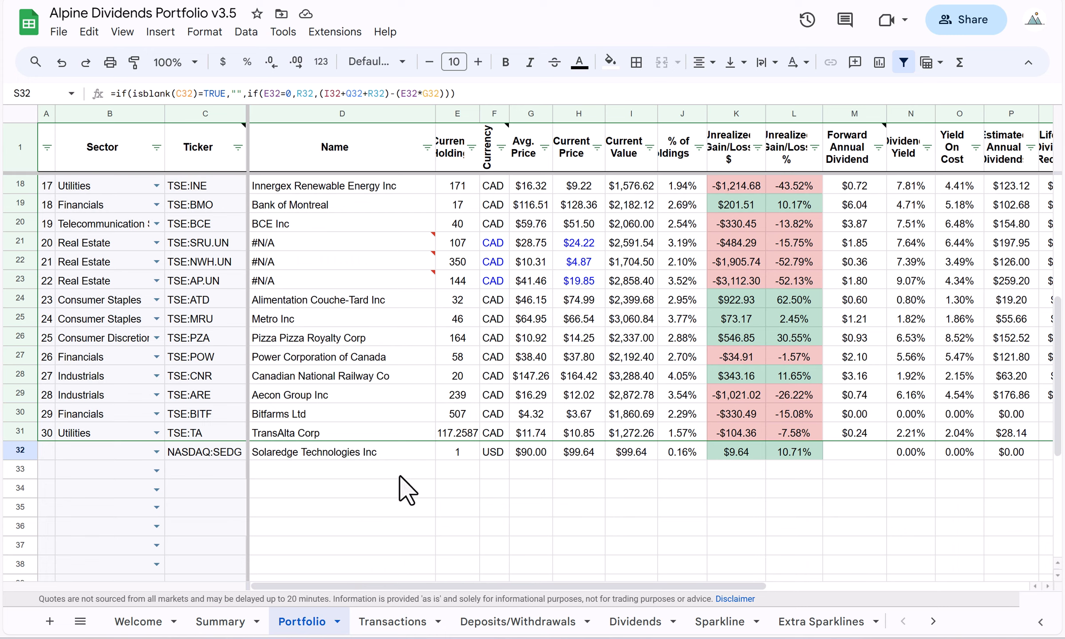
pyautogui.click(222, 622)
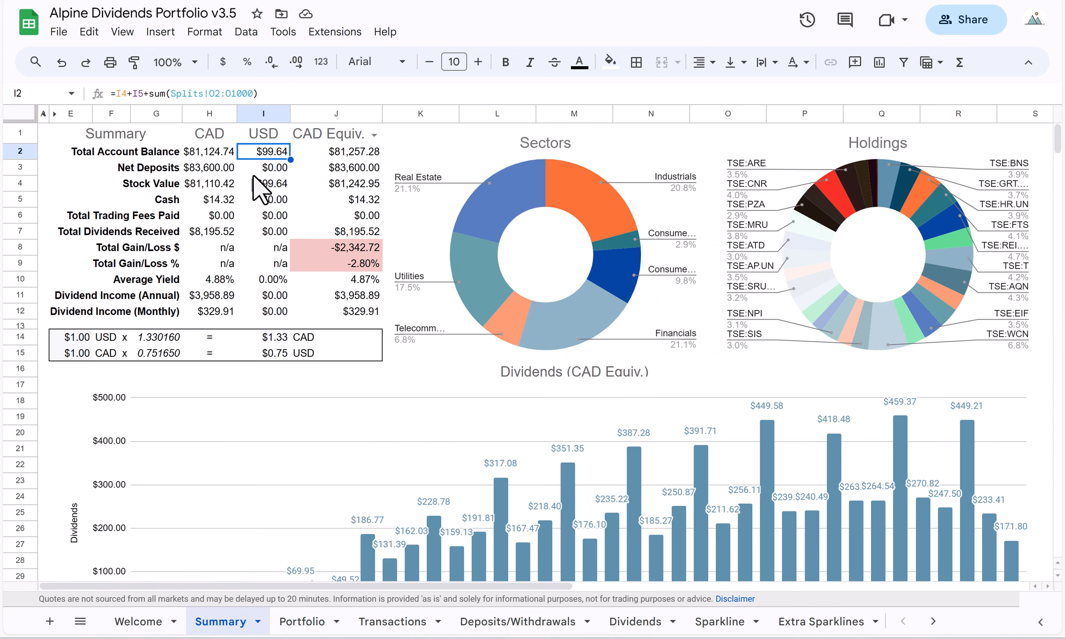
pyautogui.click(357, 199)
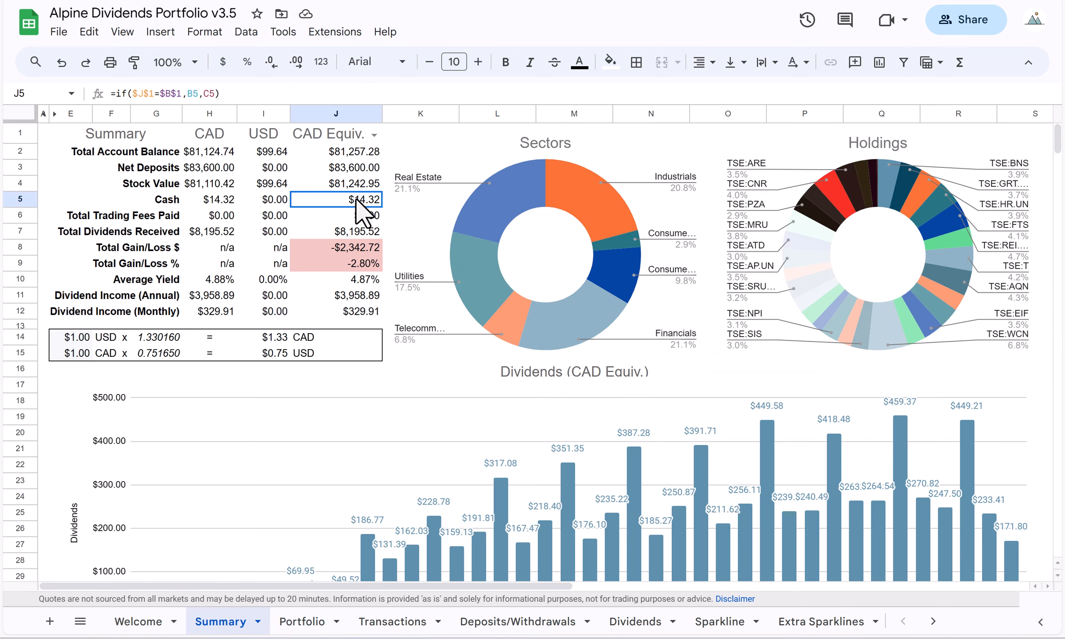
pyautogui.click(348, 152)
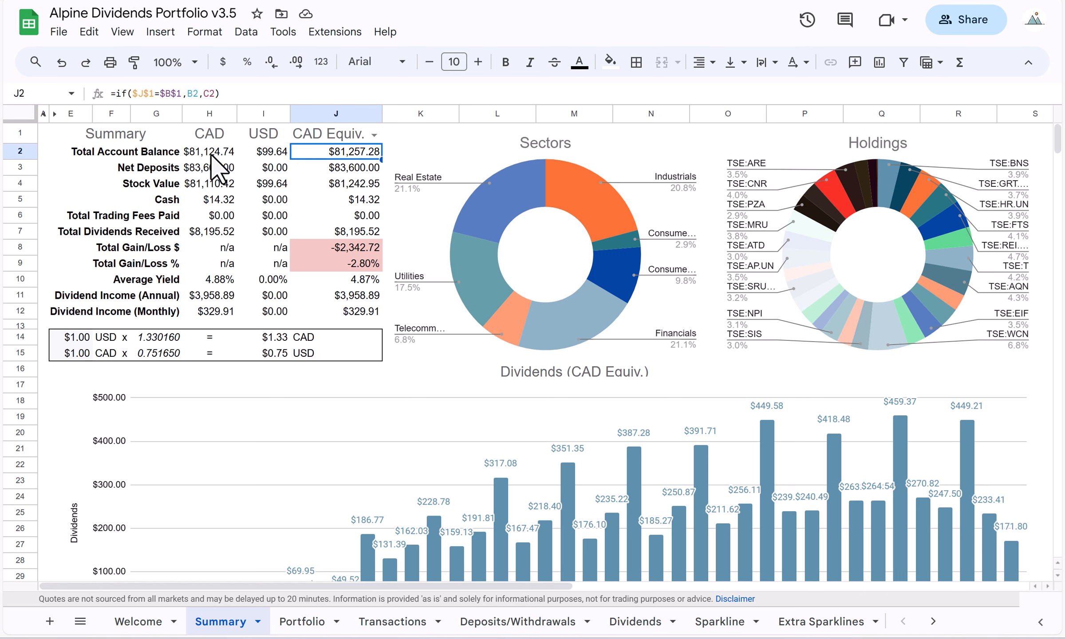
pyautogui.click(267, 153)
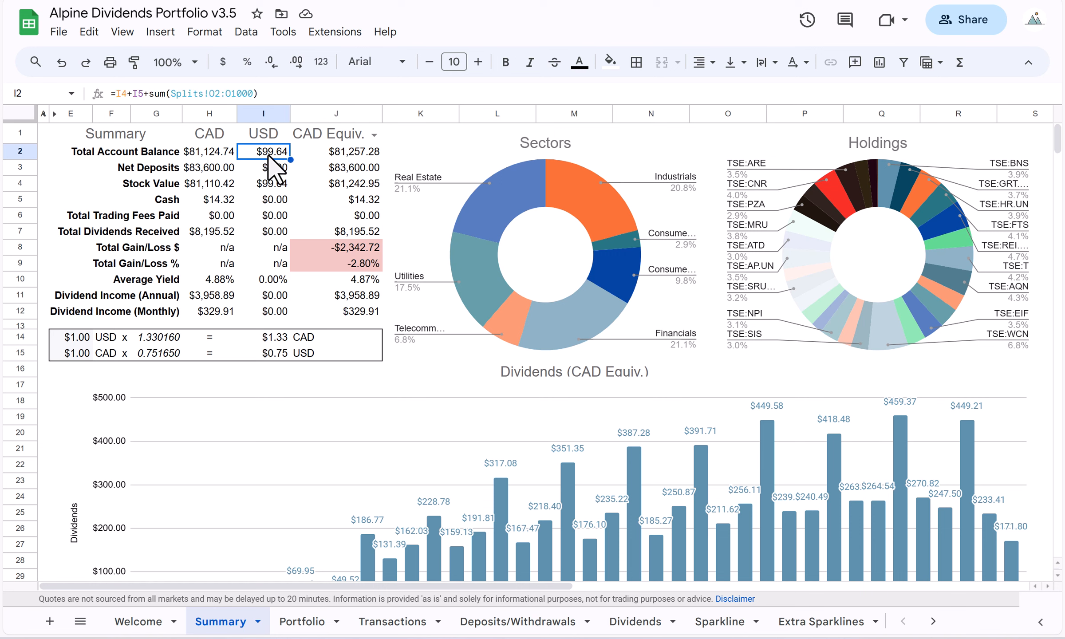
pyautogui.click(347, 153)
# Toggle the summary's equivalent currency between USD Equiv. and CAD Equiv., ending on CAD Equiv.
pyautogui.click(376, 132)
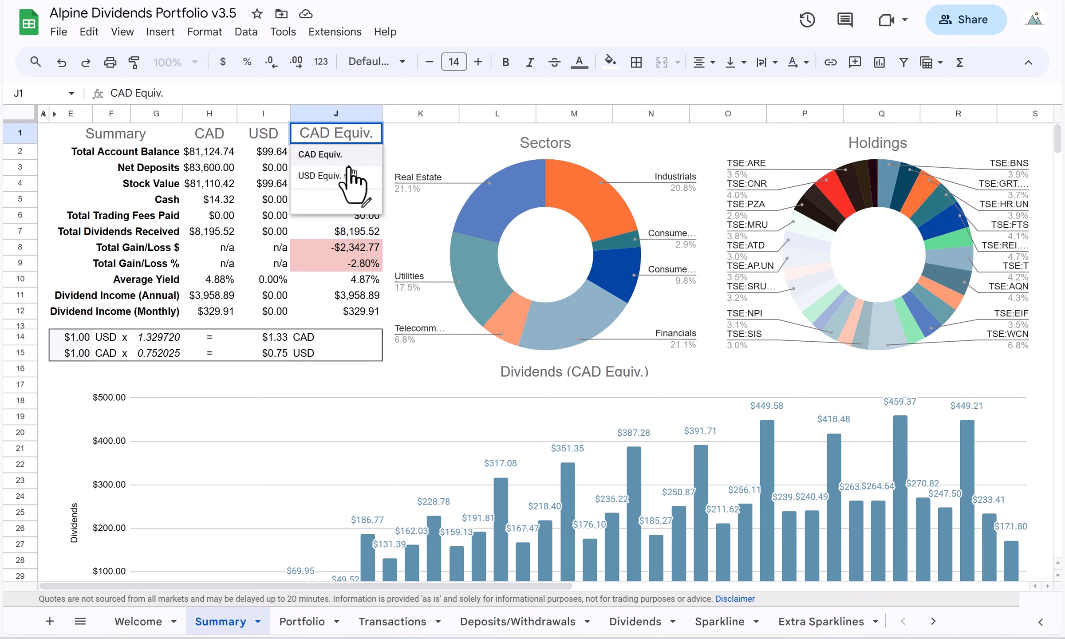
pyautogui.click(350, 175)
pyautogui.click(374, 134)
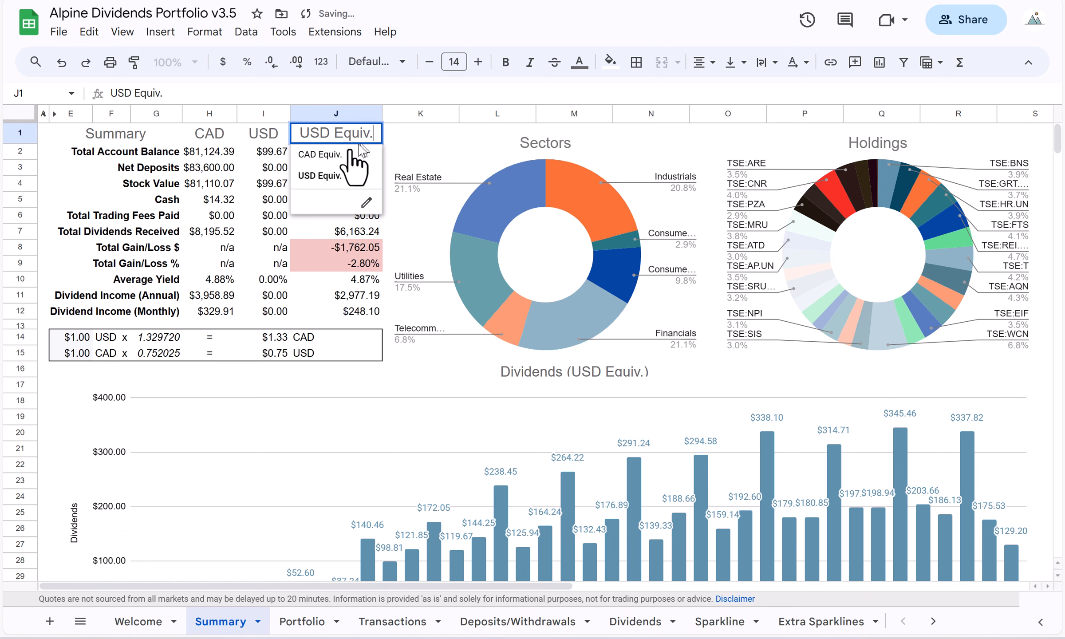
pyautogui.click(351, 153)
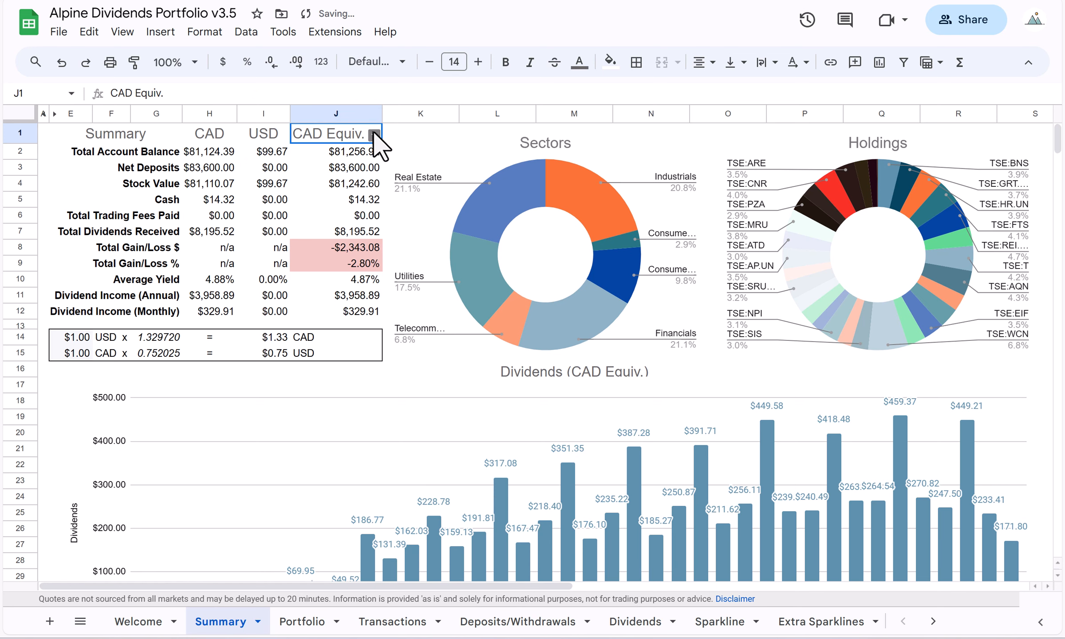
pyautogui.click(374, 134)
pyautogui.click(351, 175)
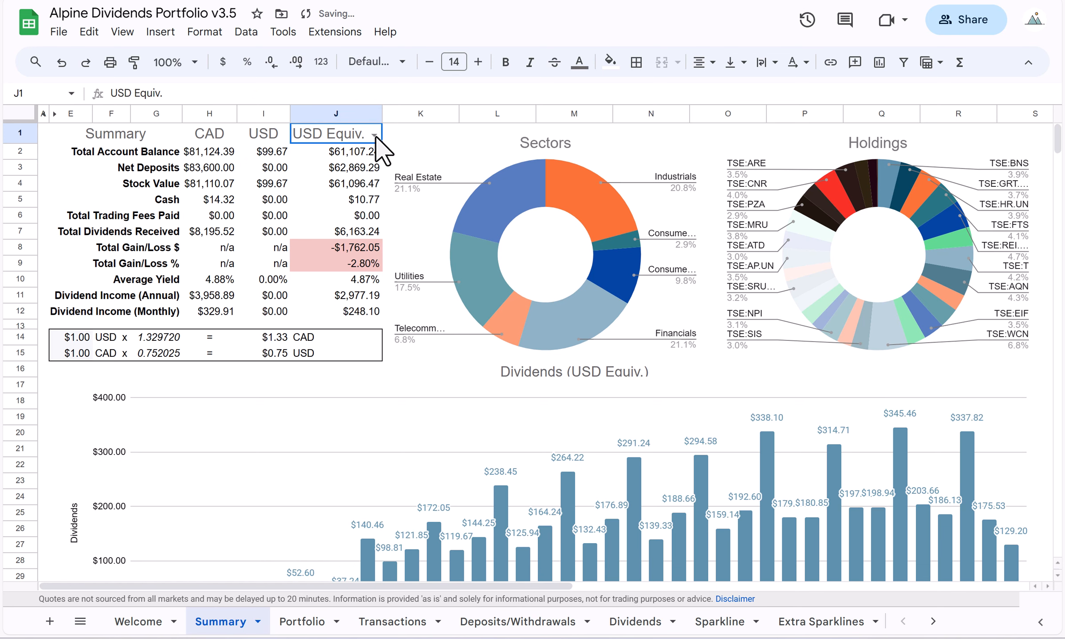
pyautogui.click(375, 135)
pyautogui.click(339, 153)
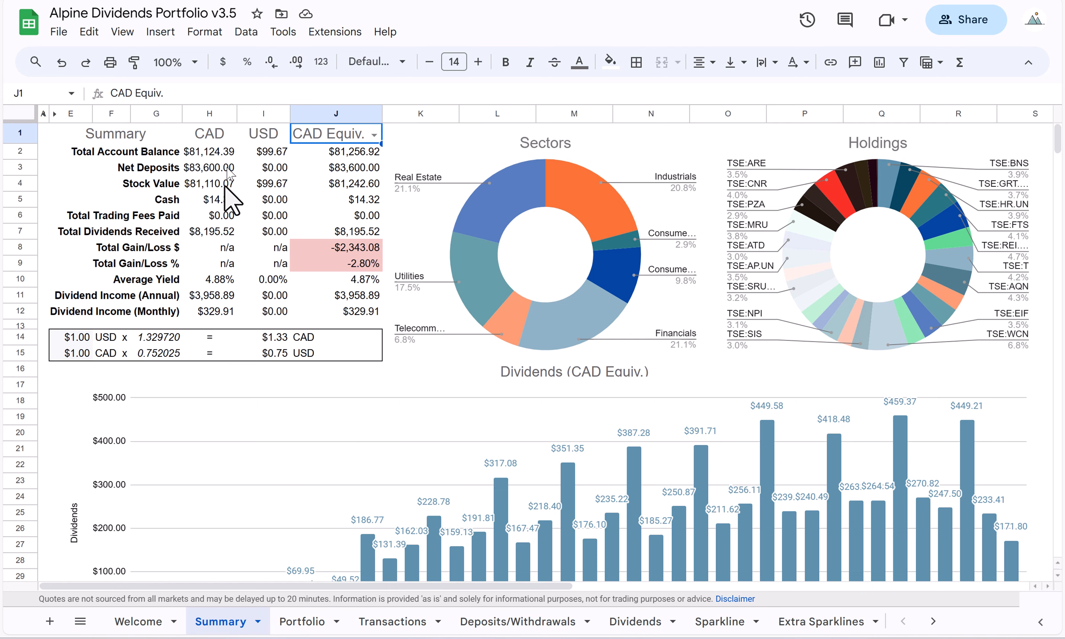
# Check the NASDAQ:SEDG current and average price formulas on the Portfolio sheet, and revisit its purchase on the Transactions sheet.
pyautogui.click(302, 621)
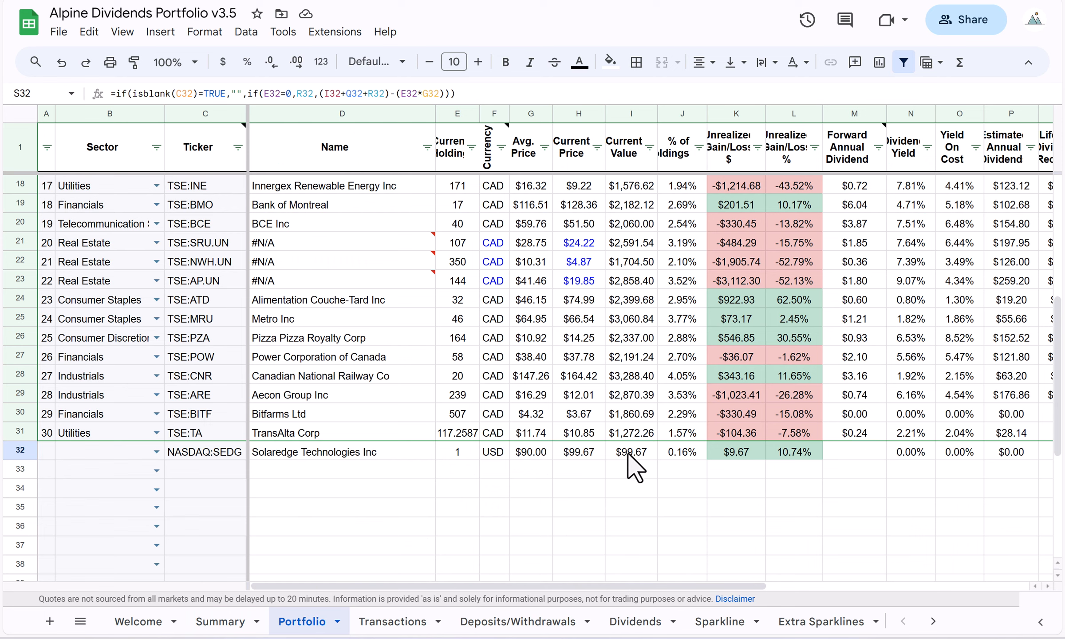
pyautogui.click(579, 453)
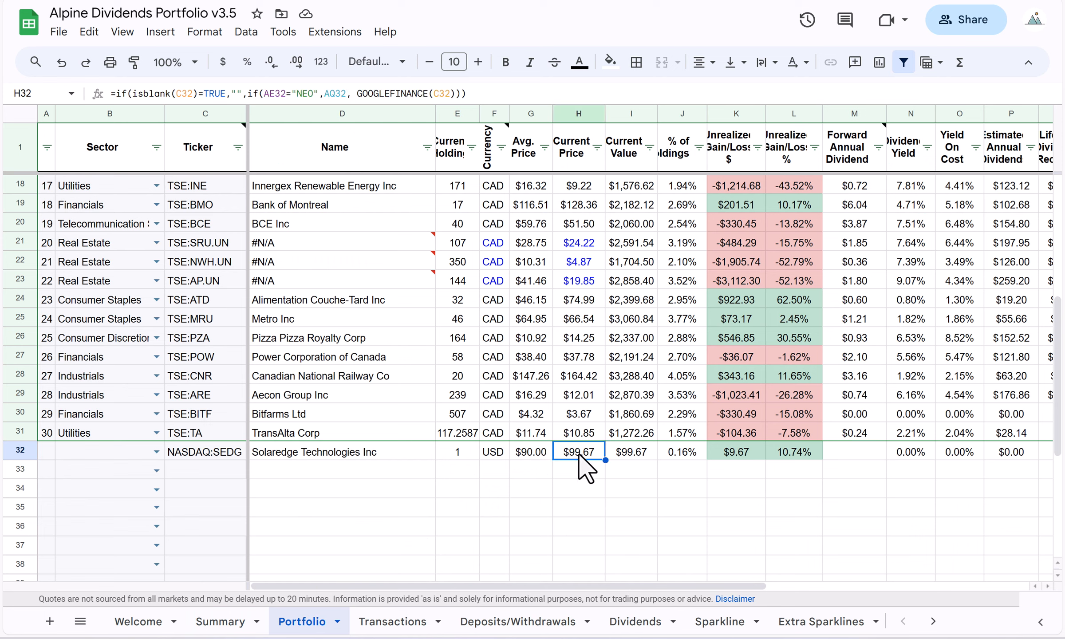
pyautogui.click(531, 453)
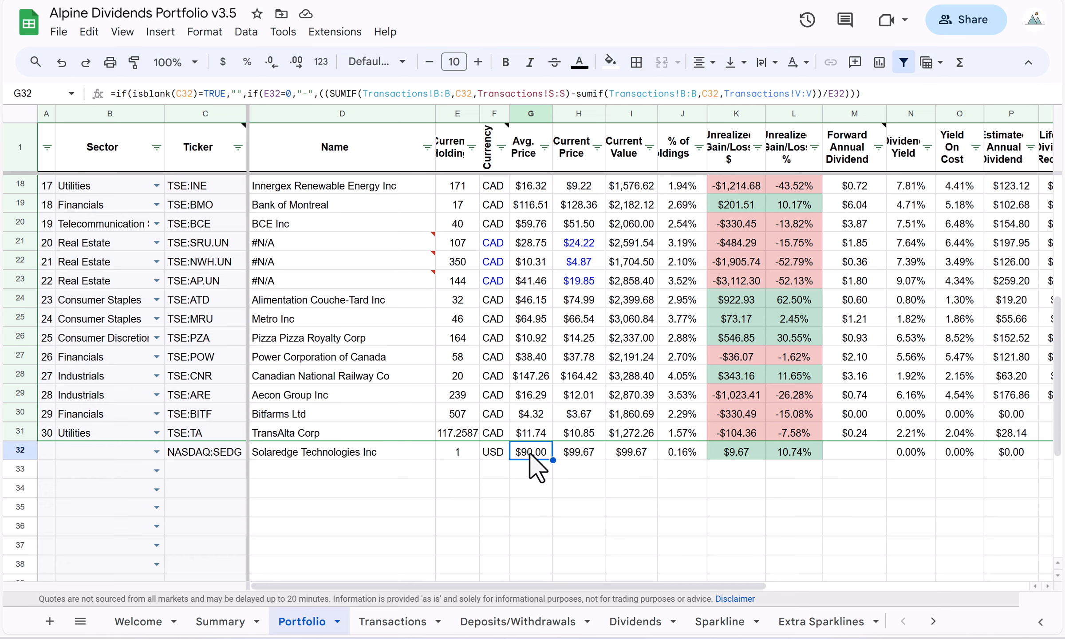
pyautogui.click(391, 620)
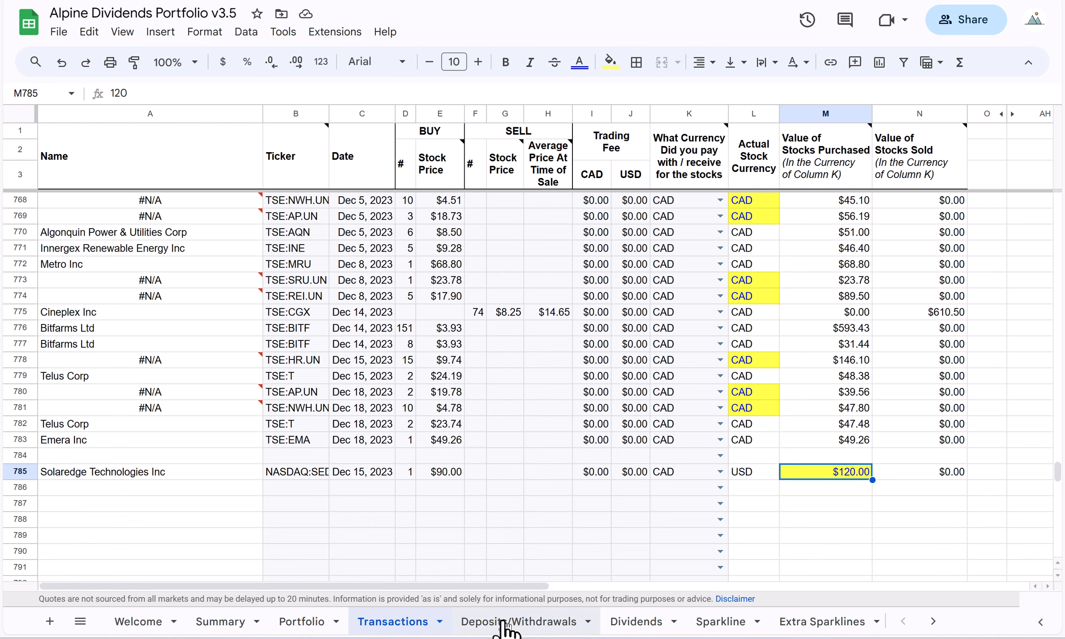
# Start a new dividend record in row 675 of the Dividends sheet for NASDAQ:SEDG, dated Dec 15, 2023.
pyautogui.click(632, 624)
pyautogui.click(238, 531)
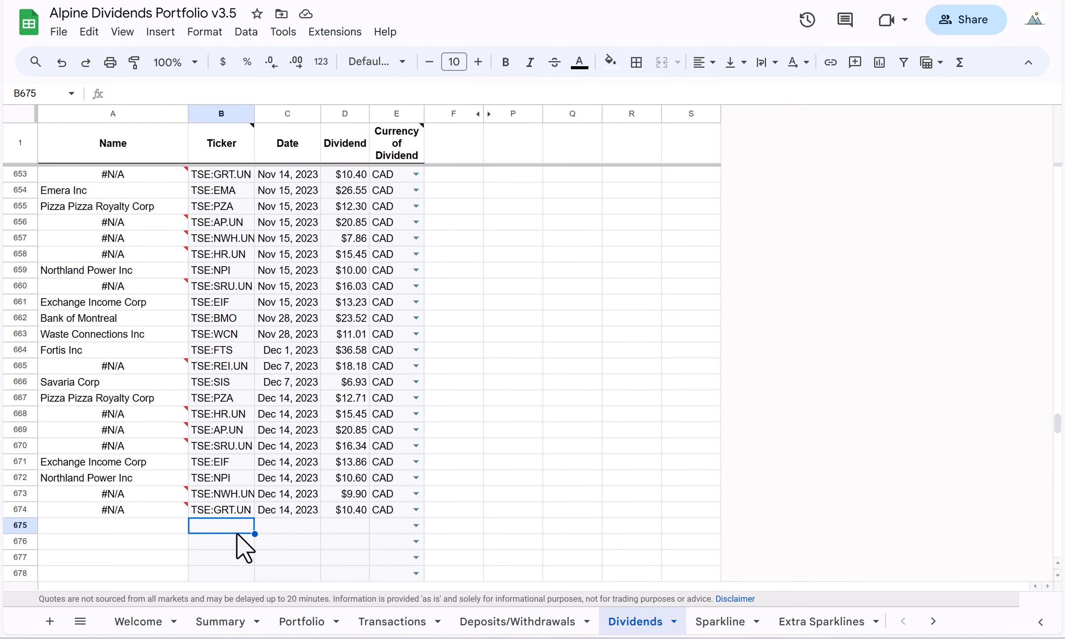
pyautogui.write('NAS')
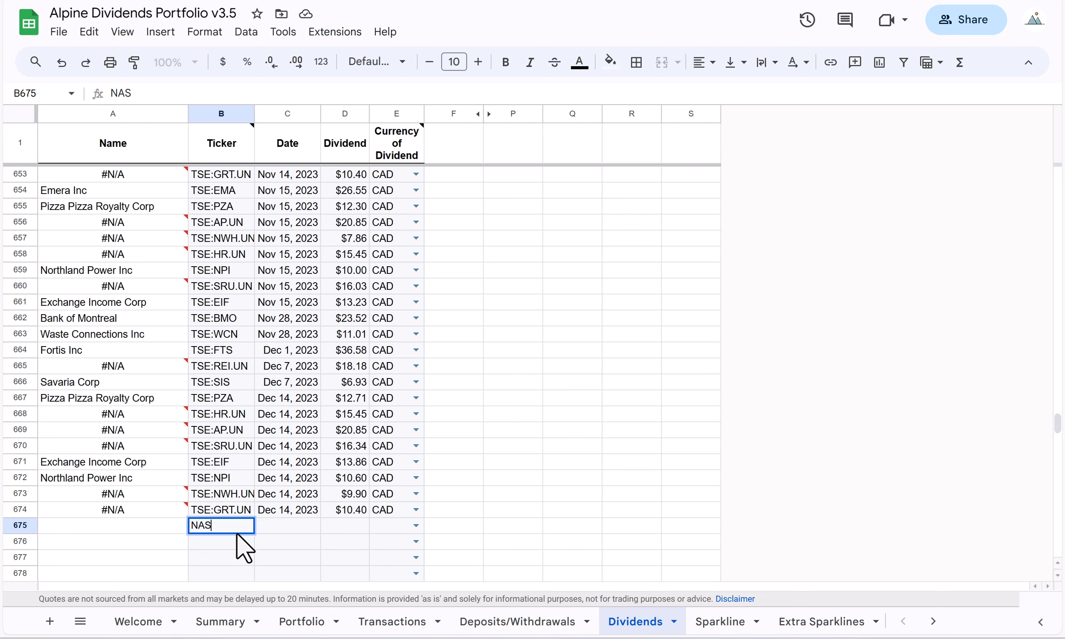
pyautogui.write('DAQ:SEDG')
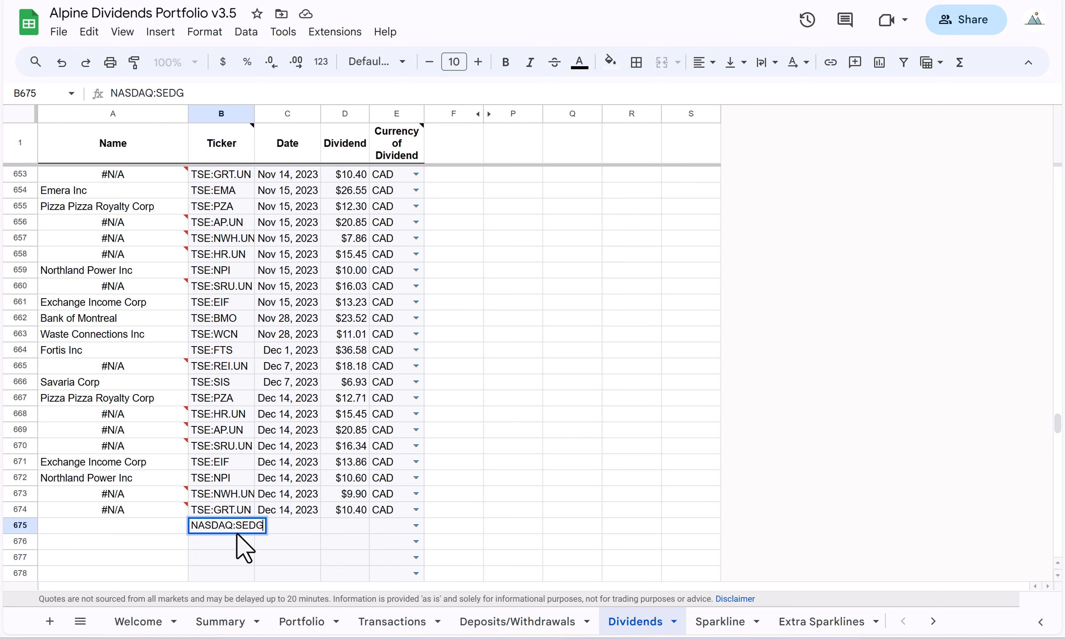
pyautogui.press('Tab')
pyautogui.write('De')
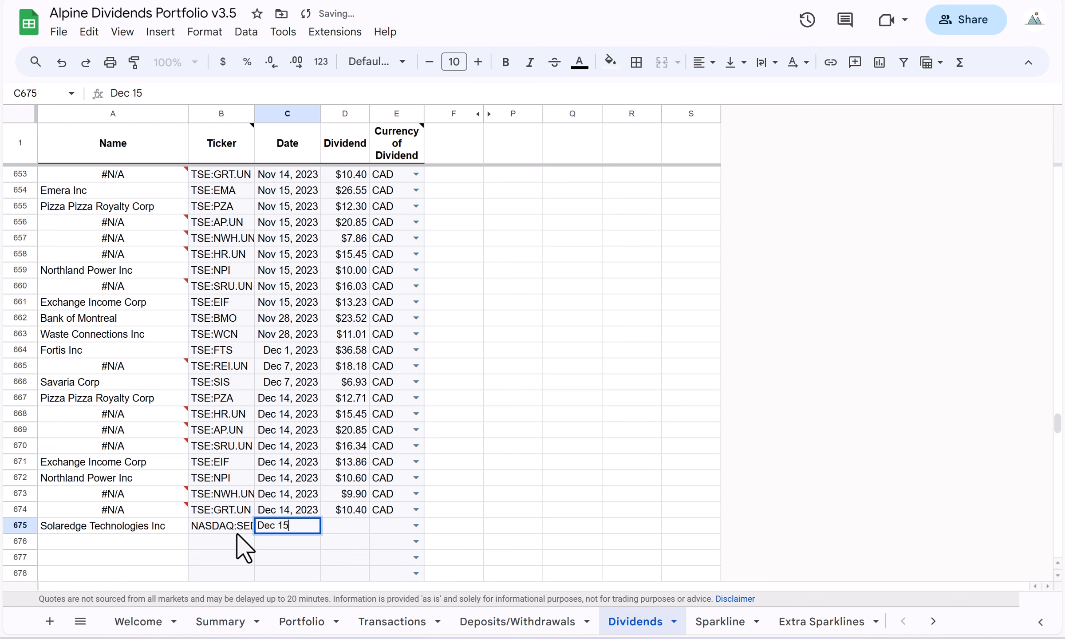
pyautogui.write('c 15, 2023')
pyautogui.press('Tab')
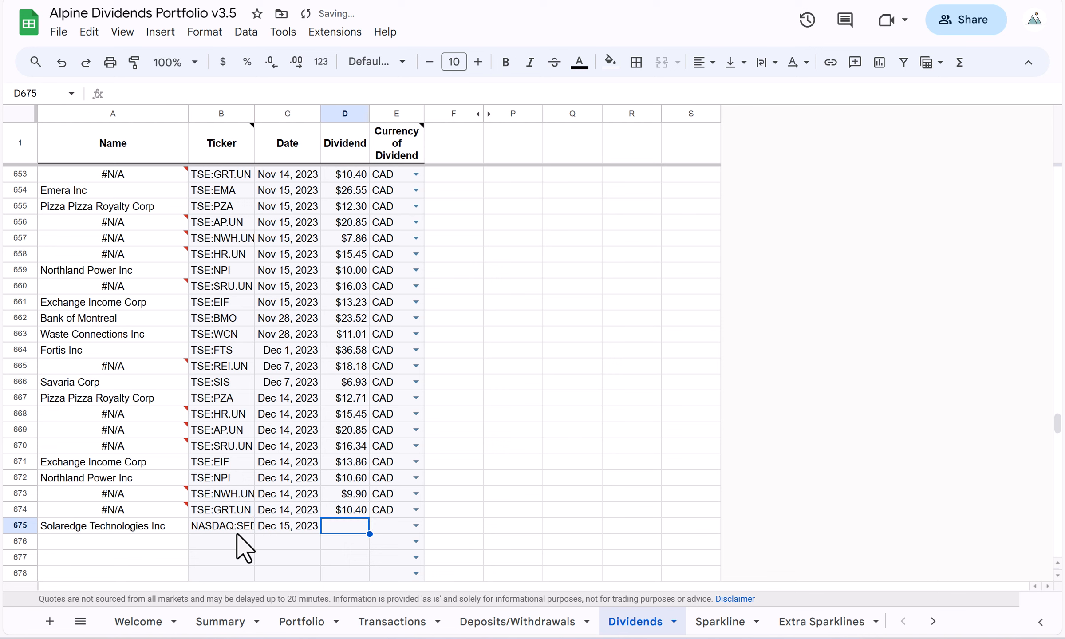
# Set the NASDAQ:SEDG dividend to 100 and its currency to USD in row 675.
pyautogui.write('100')
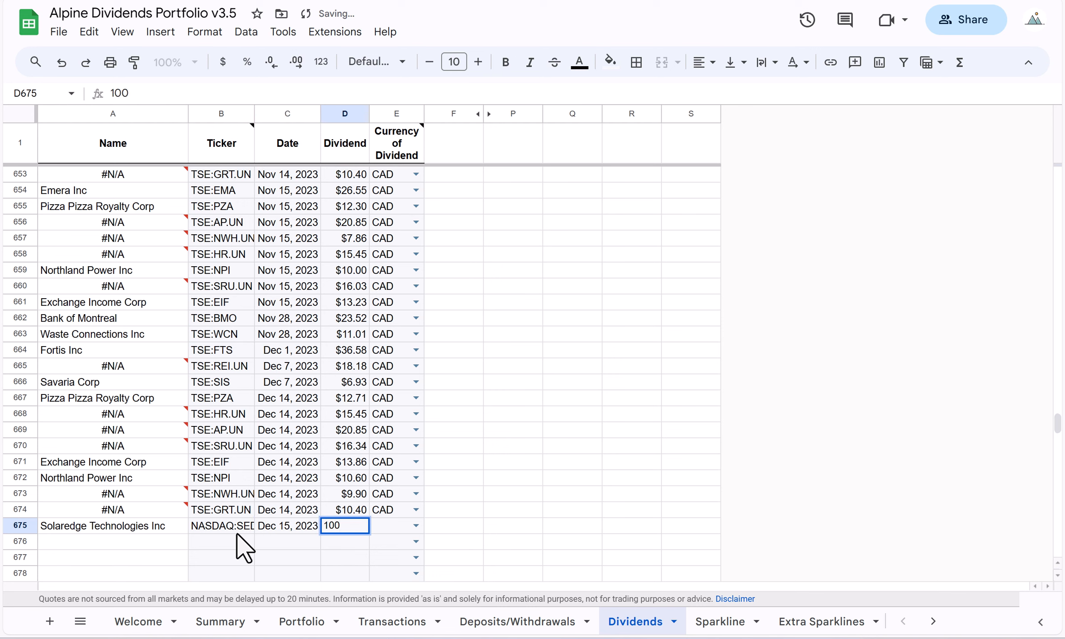
pyautogui.press('Return')
pyautogui.press('Tab')
pyautogui.press('Up')
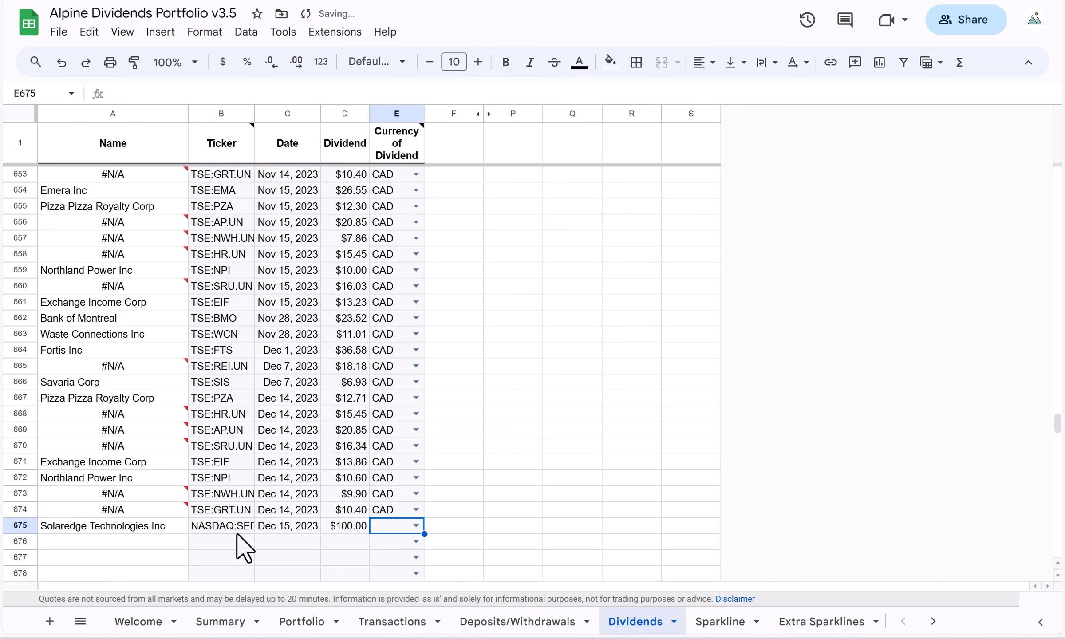
pyautogui.click(417, 525)
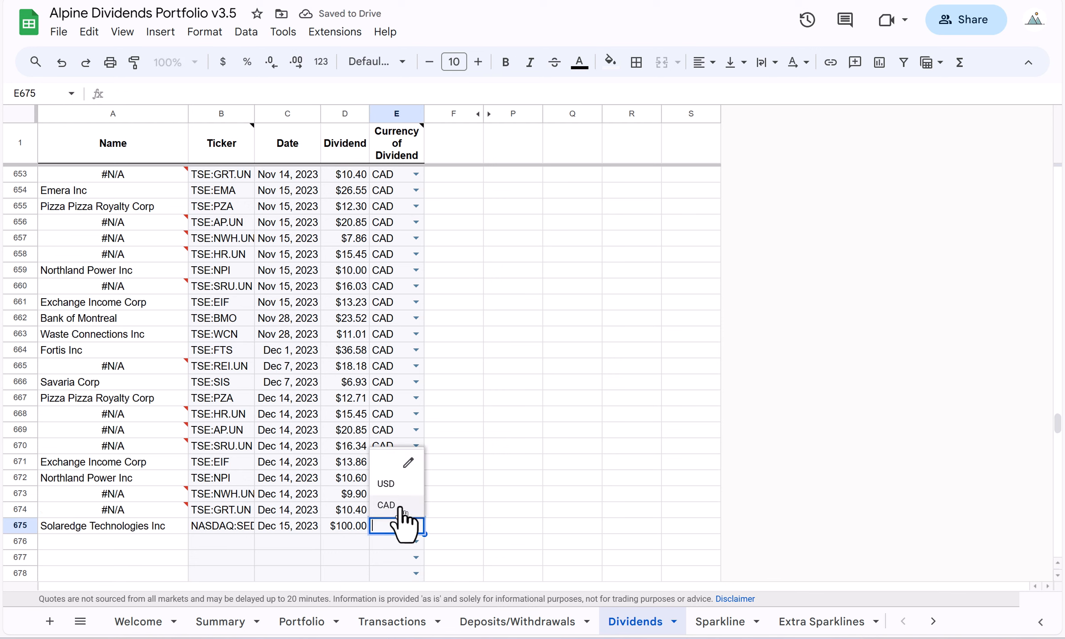
pyautogui.click(396, 488)
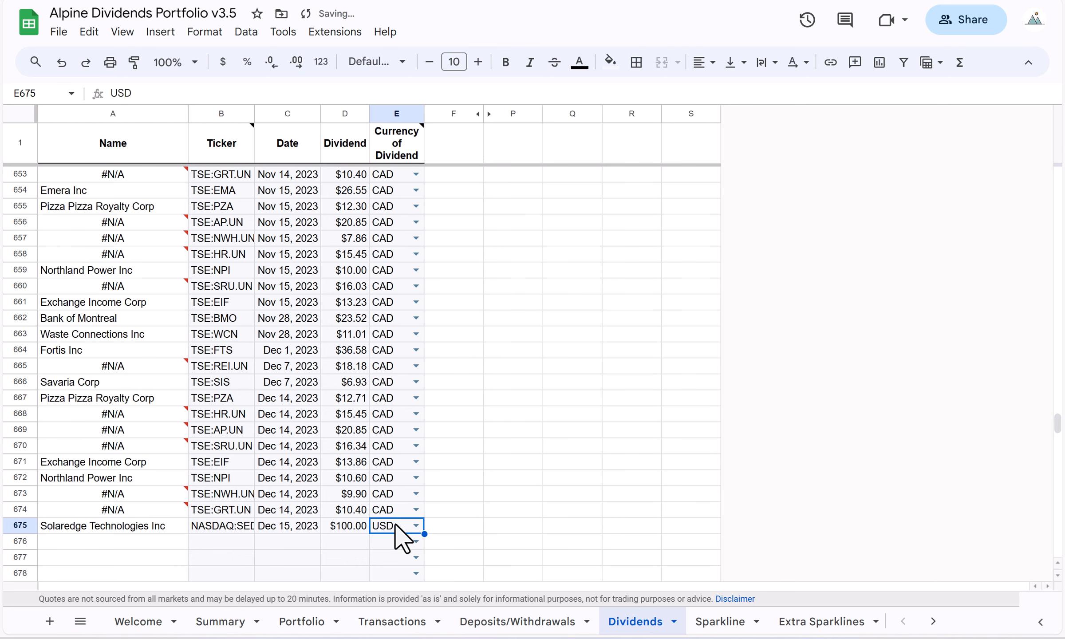
# Examine NASDAQ:SEDG's lifetime dividends received, all-in performance and unrealized gain/loss formulas on the Portfolio sheet.
pyautogui.click(300, 623)
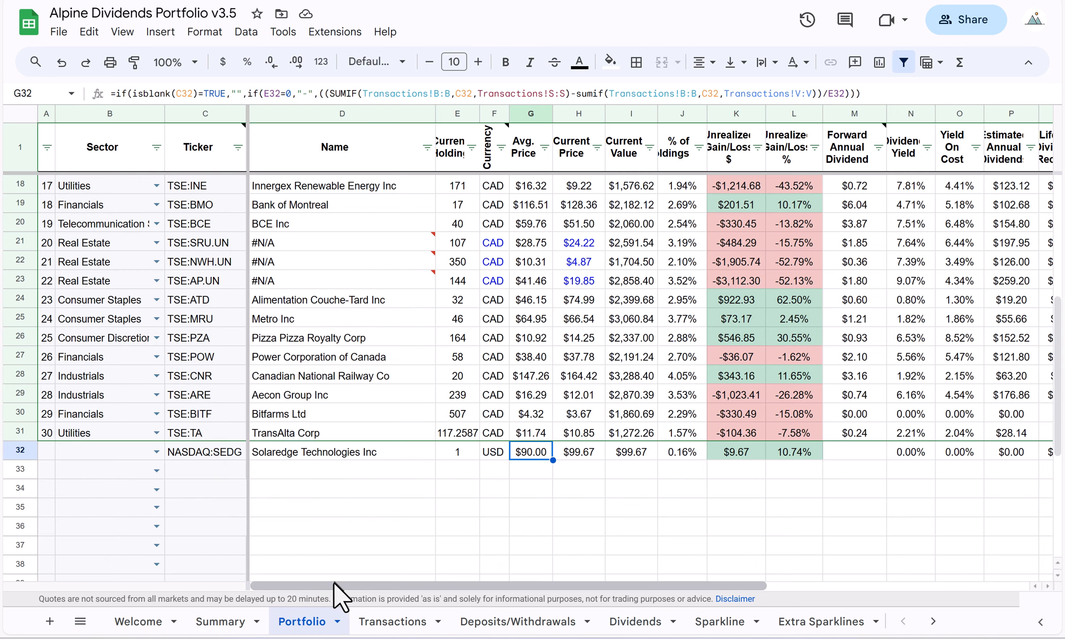
pyautogui.moveTo(324, 583); pyautogui.dragTo(466, 573)
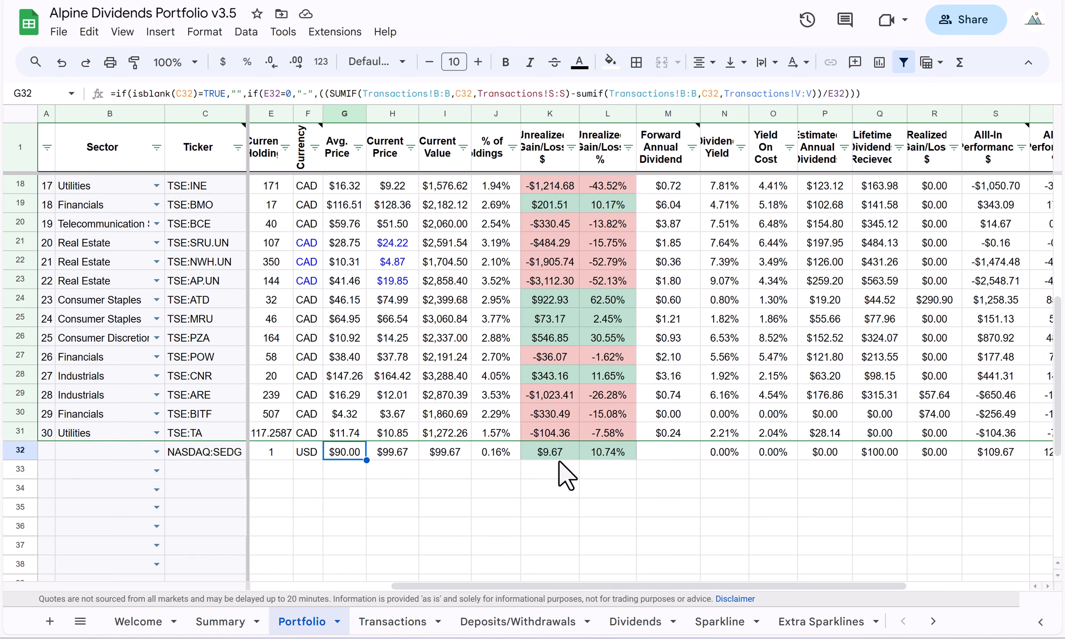
pyautogui.moveTo(609, 588); pyautogui.dragTo(693, 586)
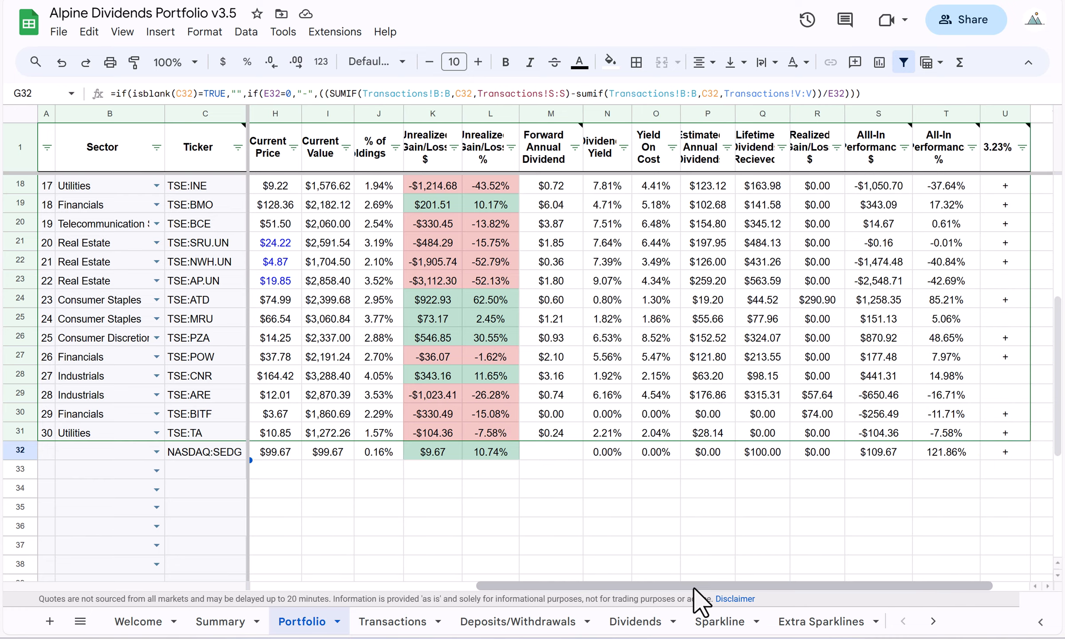
pyautogui.click(770, 452)
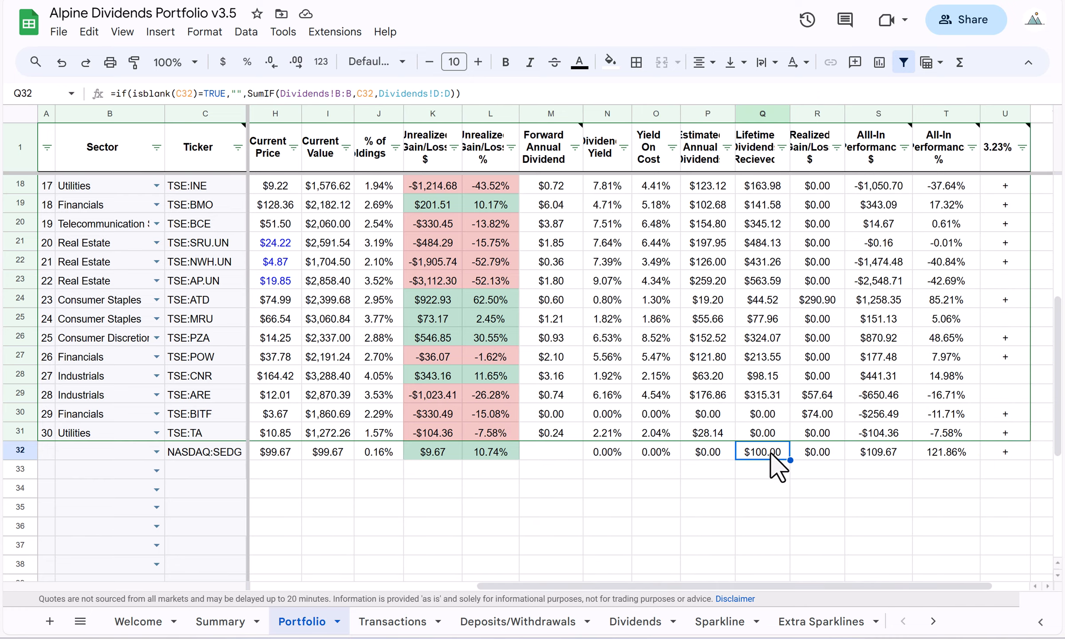
pyautogui.click(883, 455)
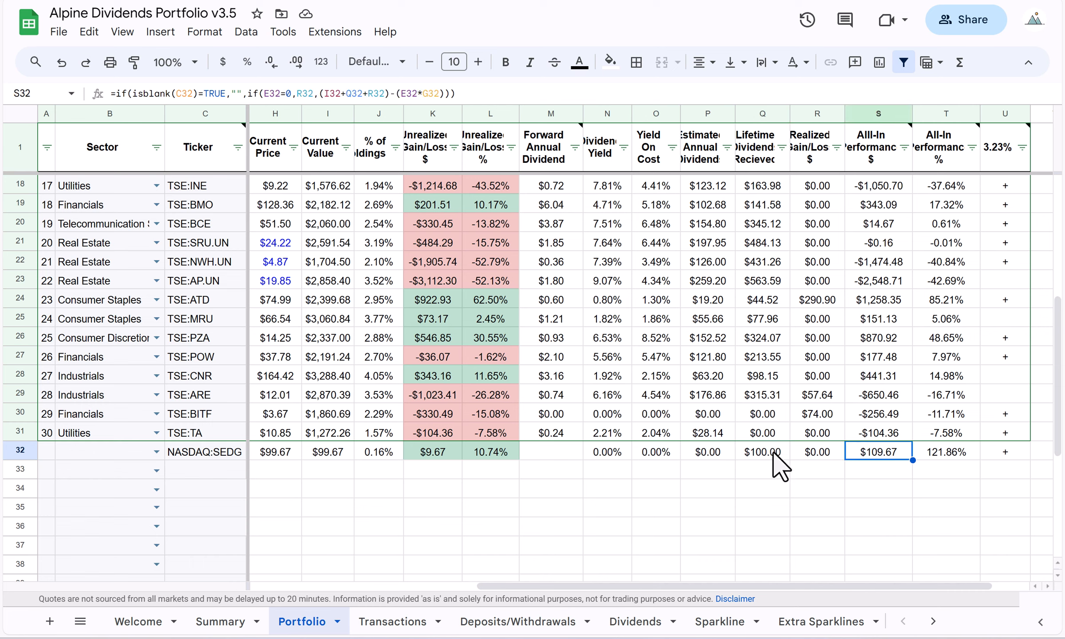
pyautogui.click(434, 452)
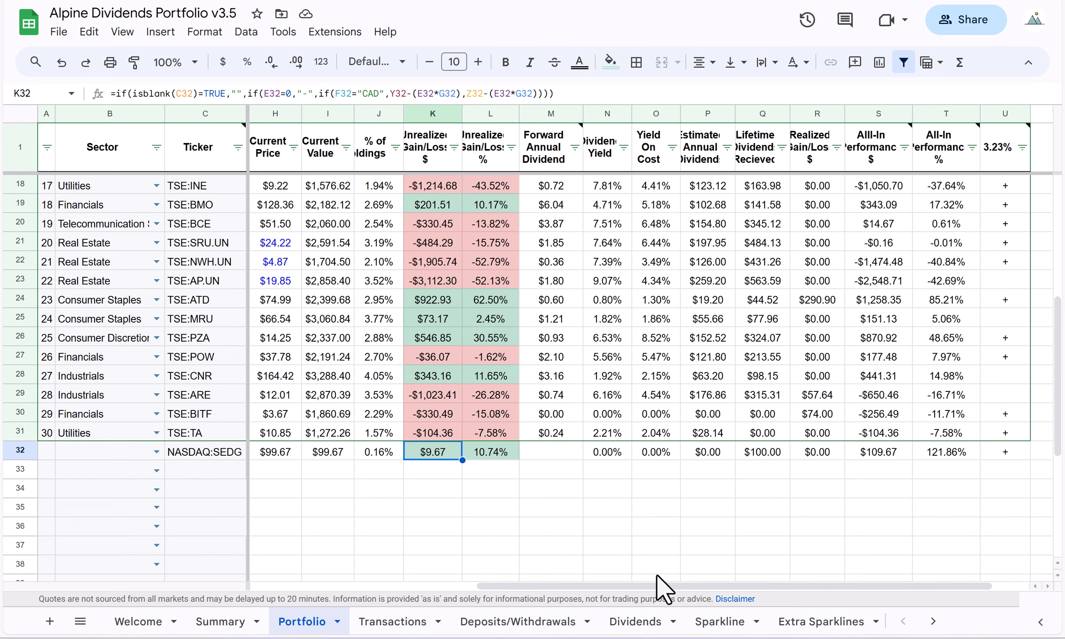
pyautogui.moveTo(657, 577); pyautogui.dragTo(602, 583)
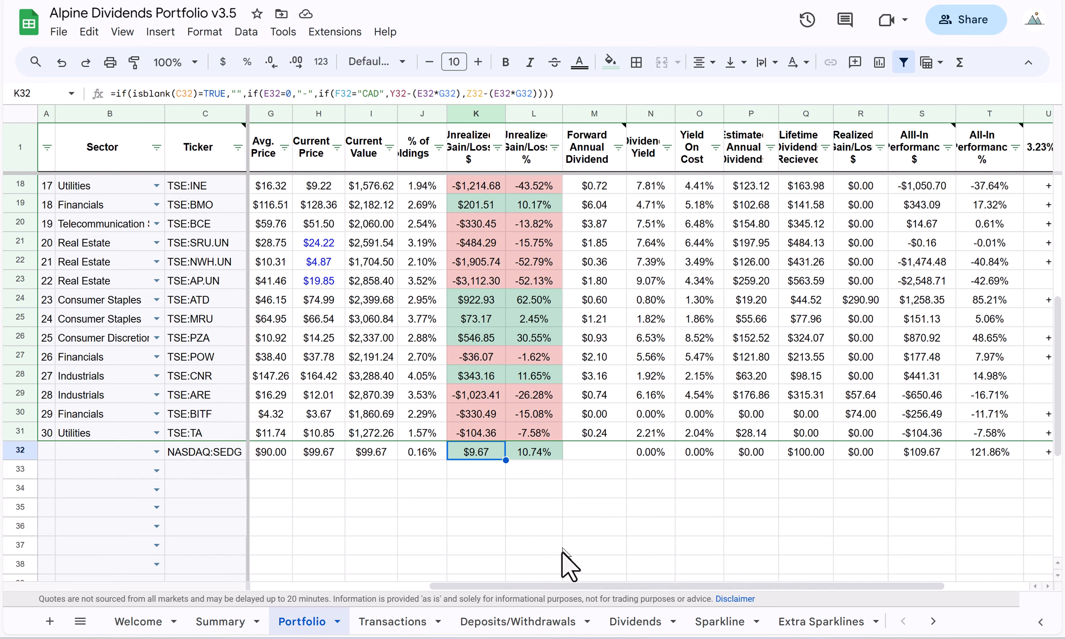
pyautogui.moveTo(569, 586); pyautogui.dragTo(377, 585)
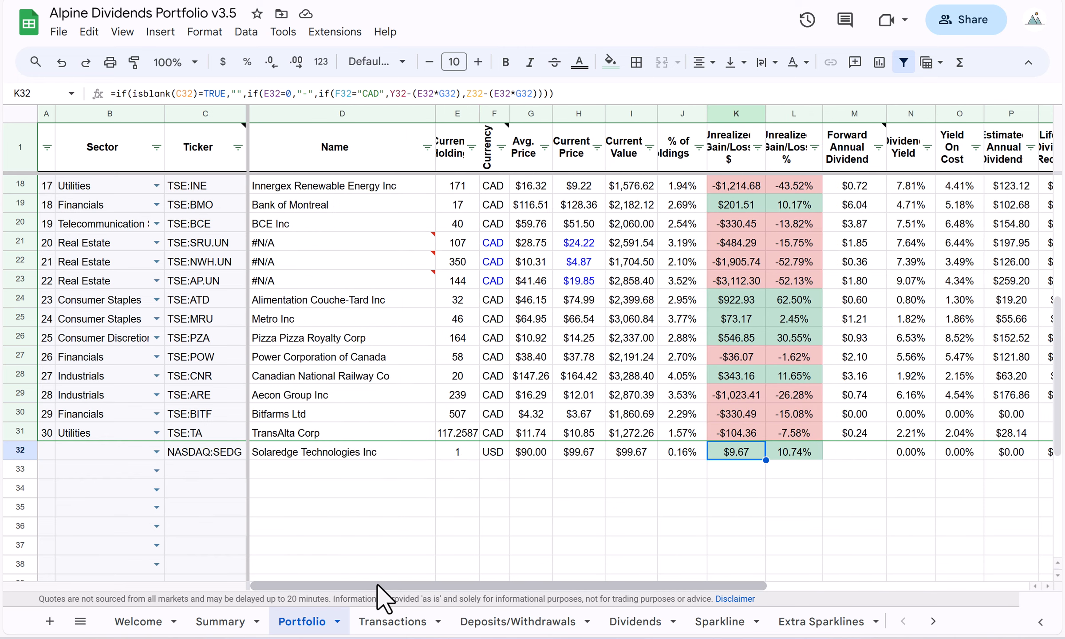
# Check the USD cash on the Summary sheet against the NASDAQ:SEDG dividend's currency on the Dividends sheet.
pyautogui.click(235, 621)
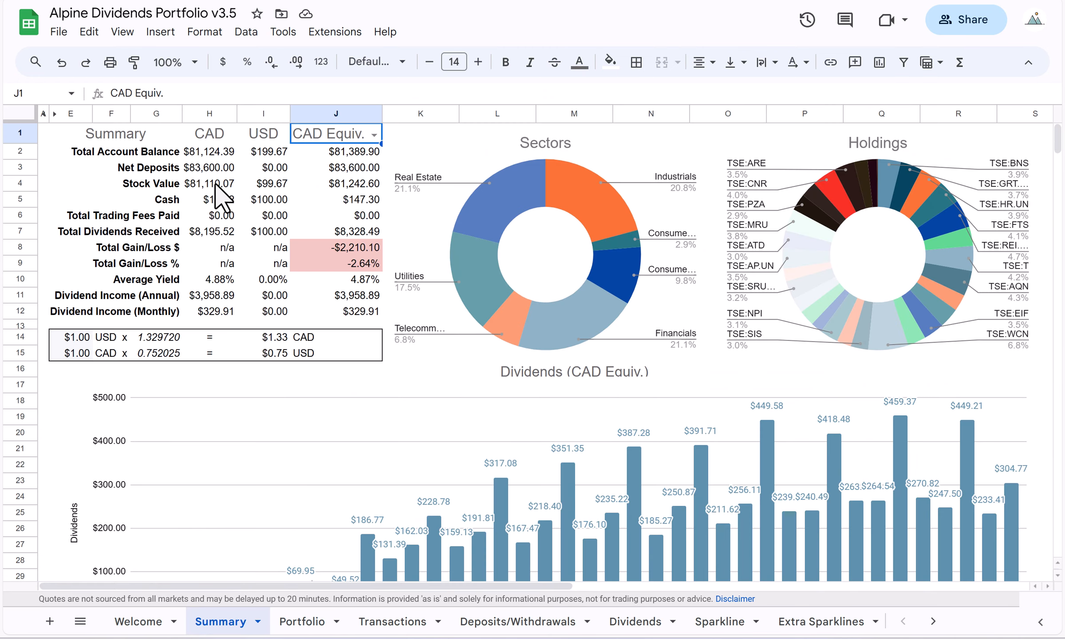
pyautogui.click(271, 199)
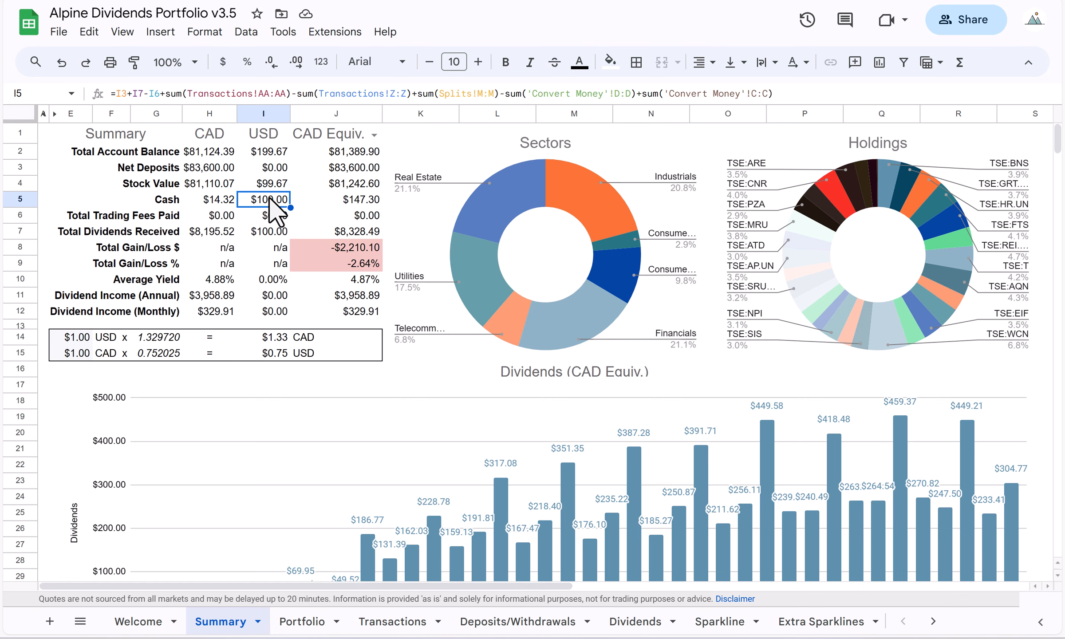
pyautogui.click(644, 619)
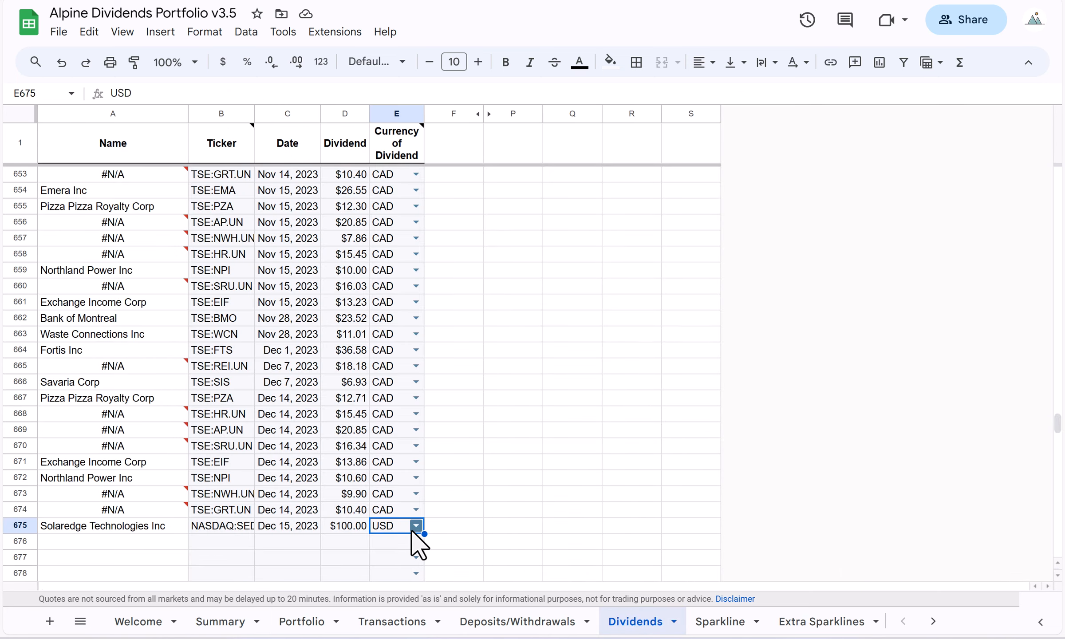
pyautogui.click(224, 622)
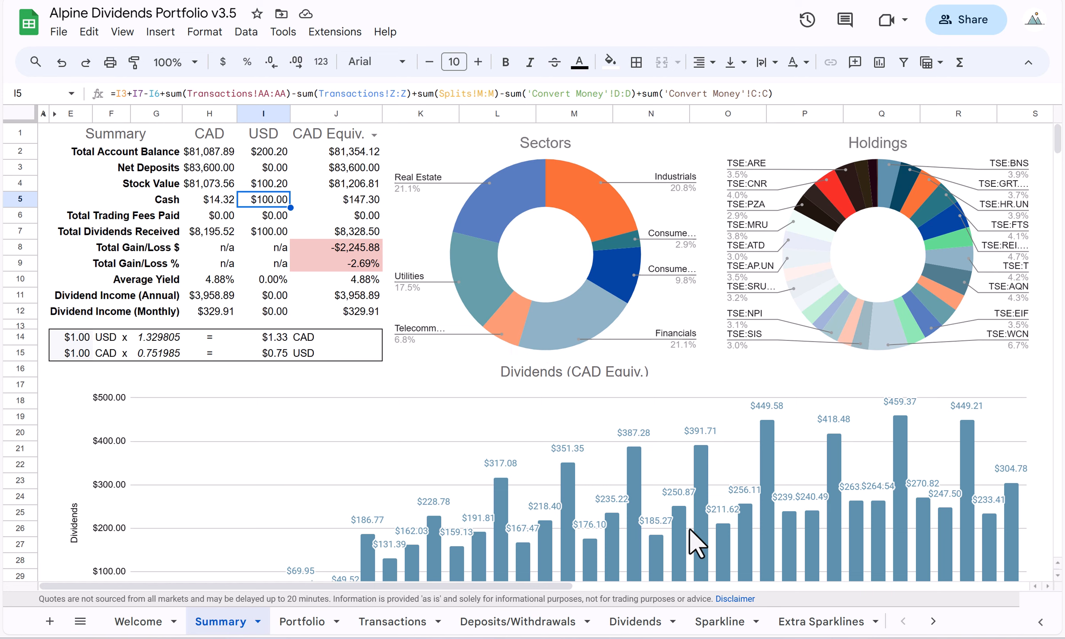
pyautogui.click(635, 620)
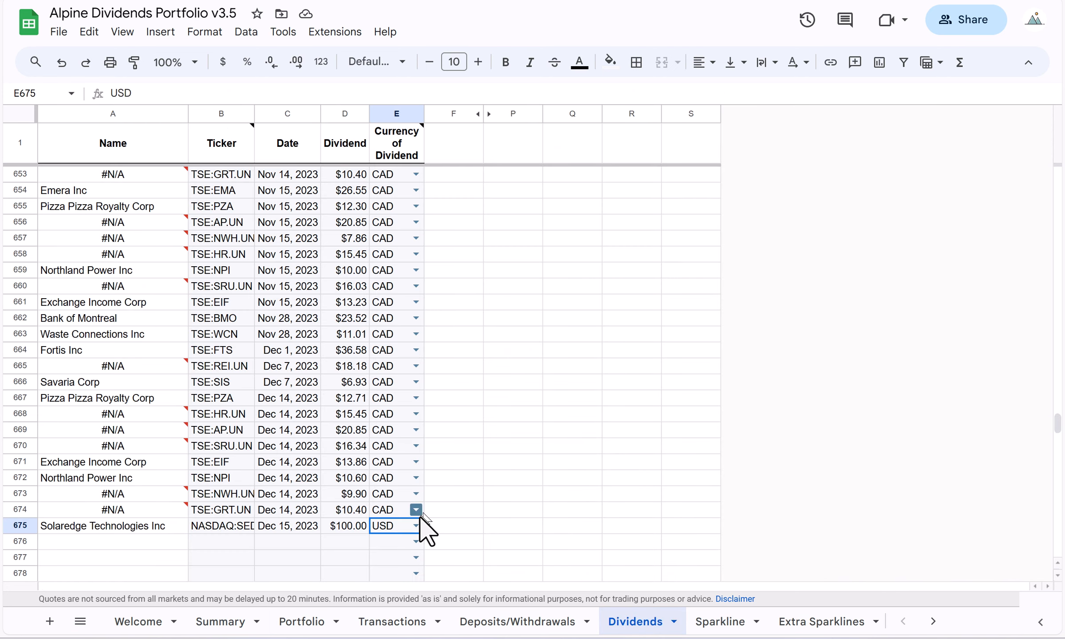
pyautogui.click(224, 623)
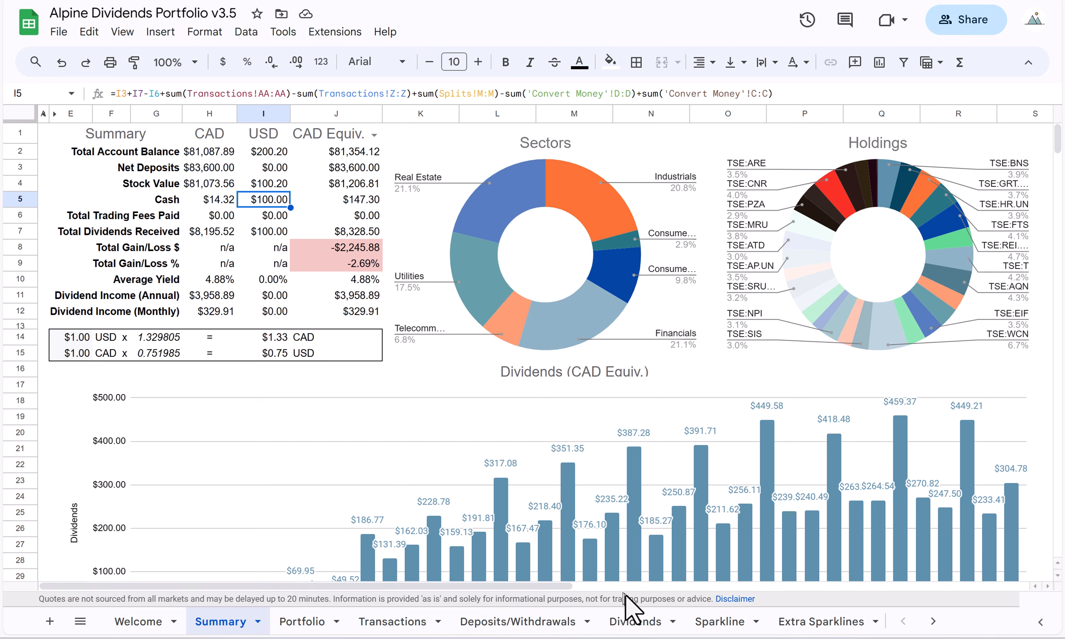
# Clear the NASDAQ:SEDG dividend record from row 675 of the Dividends sheet.
pyautogui.click(642, 626)
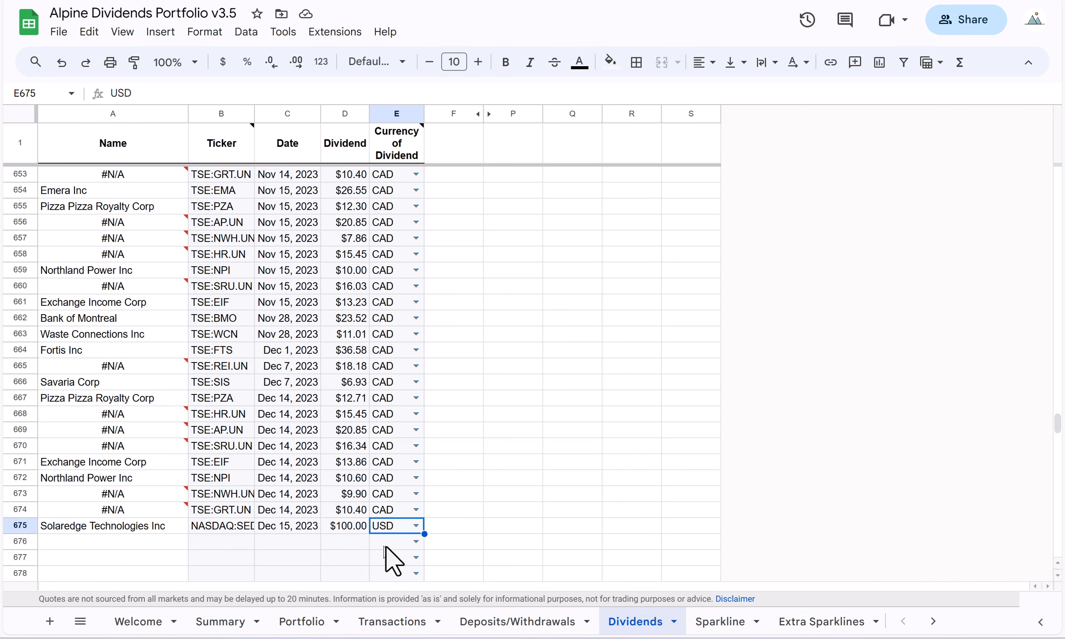
pyautogui.moveTo(409, 528); pyautogui.dragTo(231, 535)
pyautogui.press('Delete')
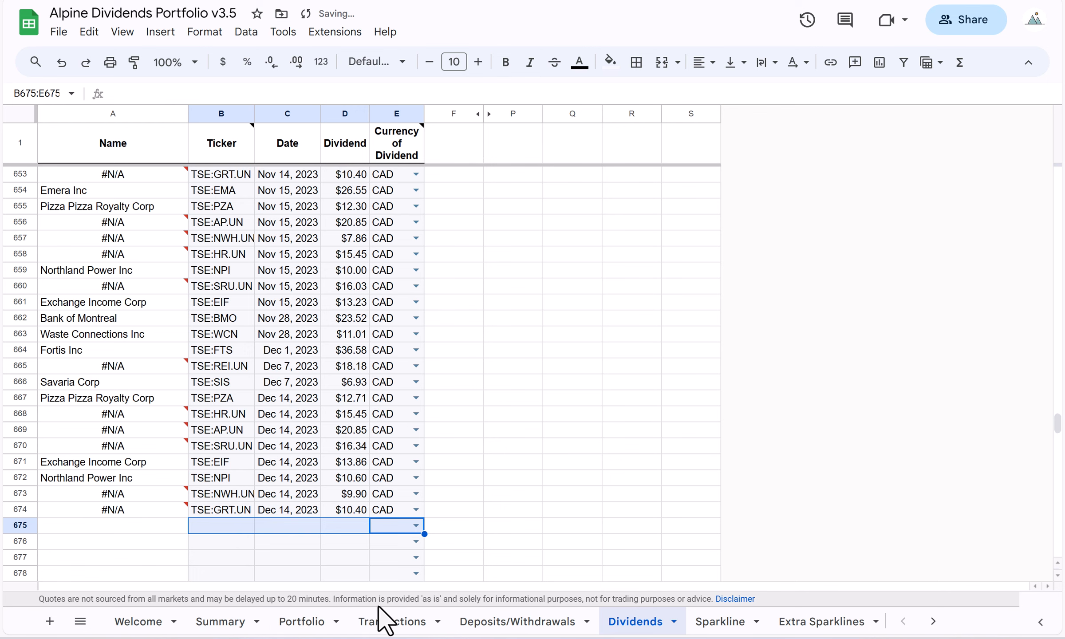
# Clear the share count, stock price, trading fees and payment currency (D785:K785) of the NASDAQ:SEDG purchase on the Transactions sheet.
pyautogui.click(390, 622)
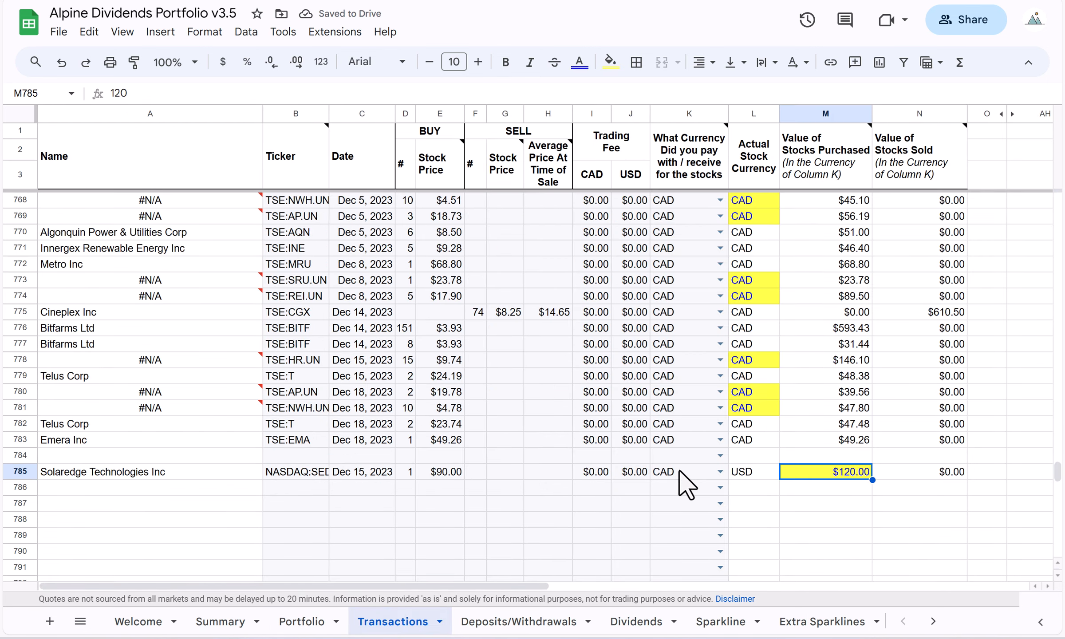
pyautogui.moveTo(683, 472); pyautogui.dragTo(409, 483)
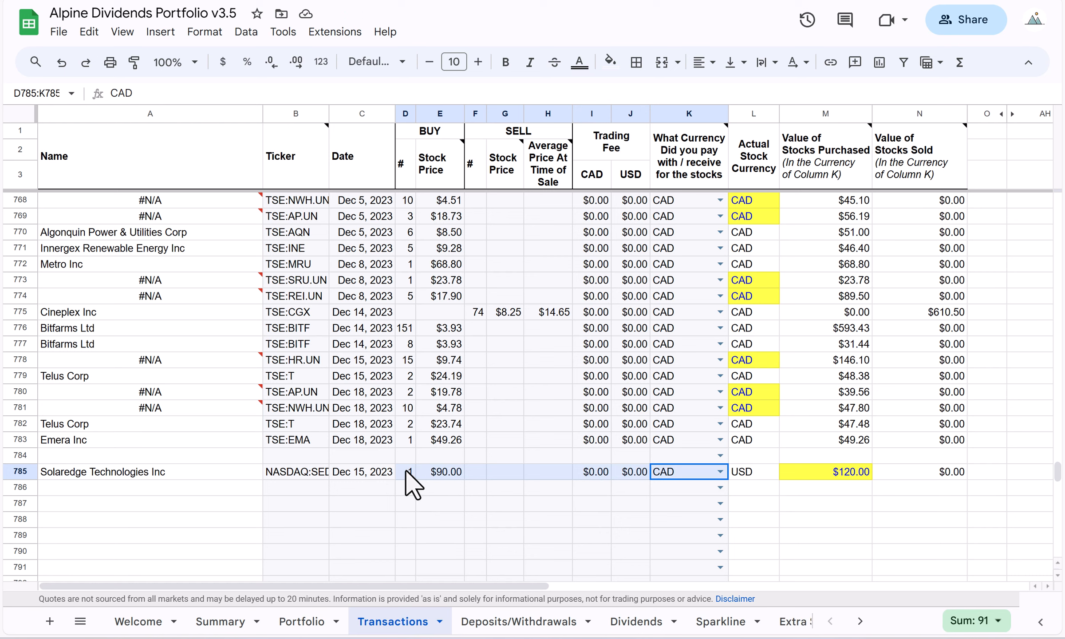
pyautogui.press('Delete')
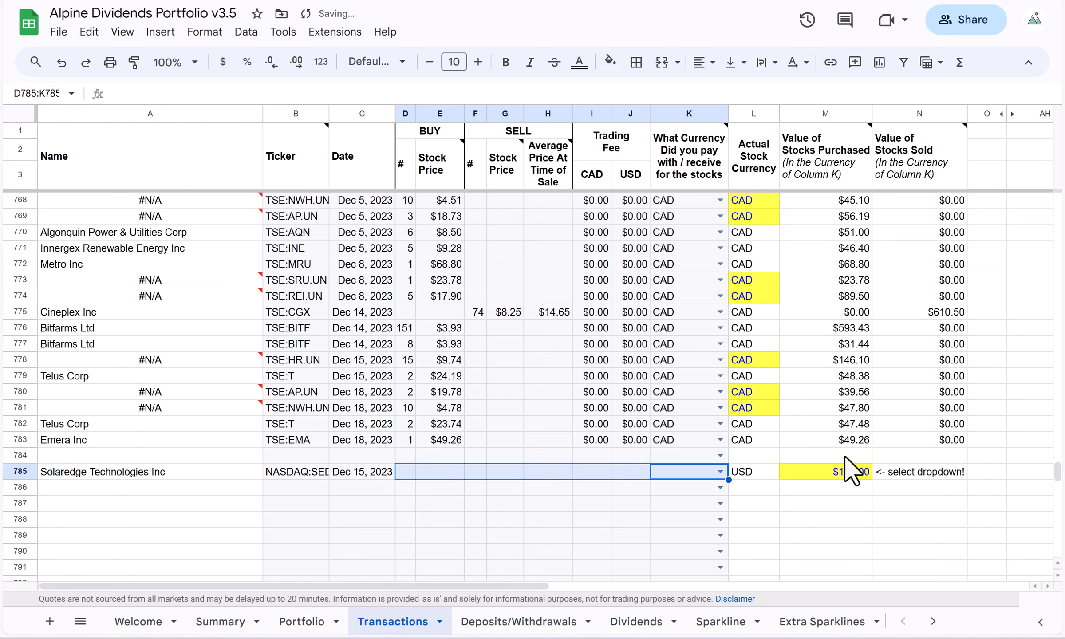
# Restore the Value of Stocks Purchased formula in M785 by filling it down from M784.
pyautogui.click(849, 457)
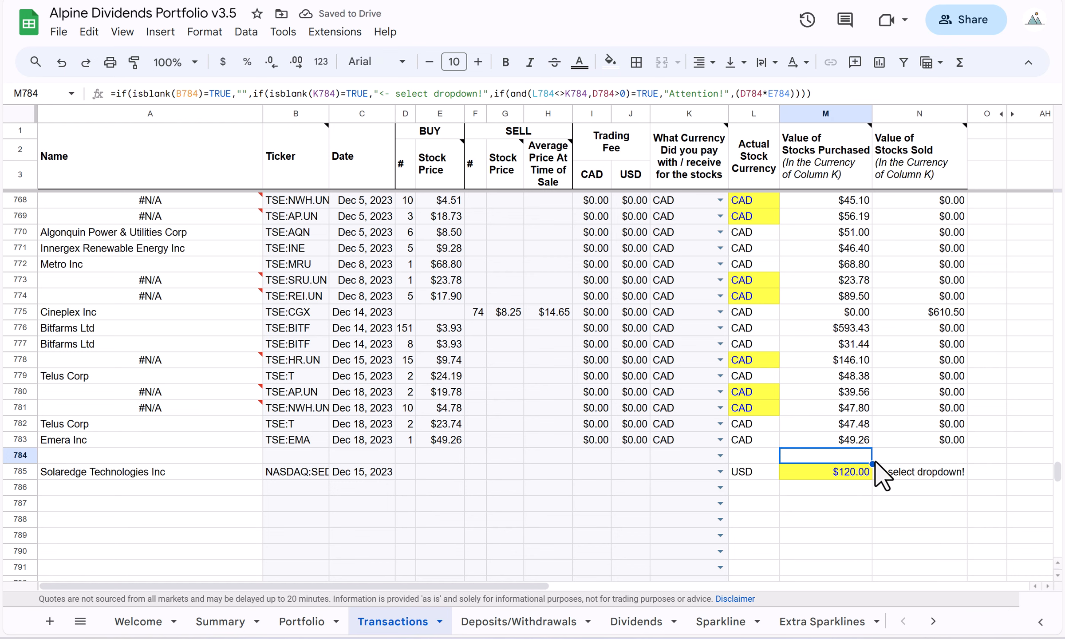
pyautogui.moveTo(872, 462); pyautogui.dragTo(856, 470)
pyautogui.click(852, 474)
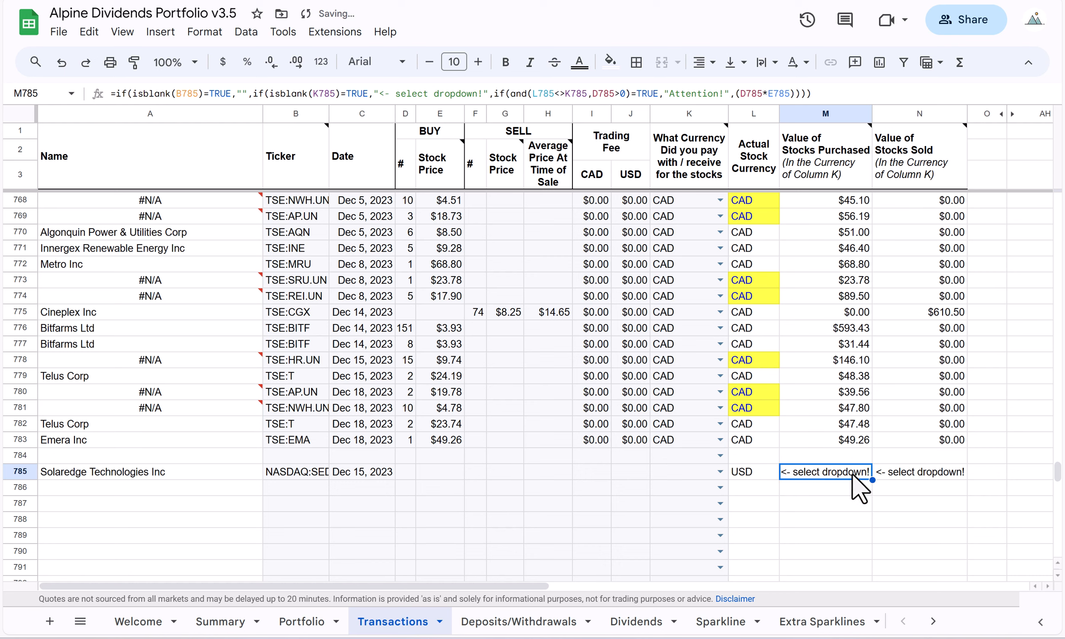
# Compare the Value of Stocks Purchased formulas in M784 to M786, and check the CAD and USD cash on the Summary sheet.
pyautogui.press('Up')
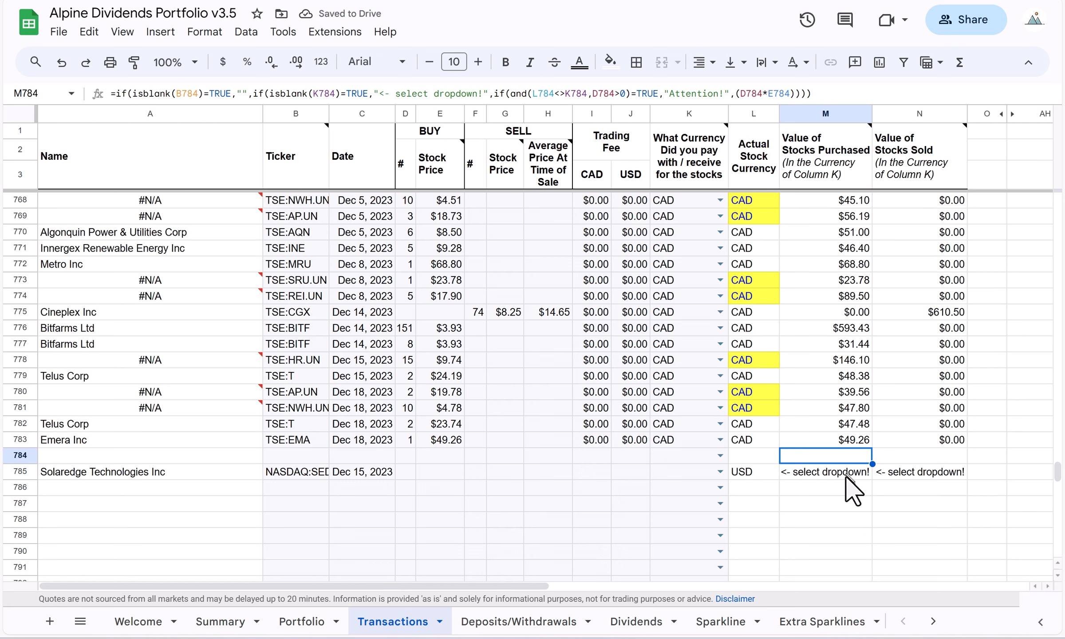
pyautogui.press('Down')
pyautogui.press('Down')
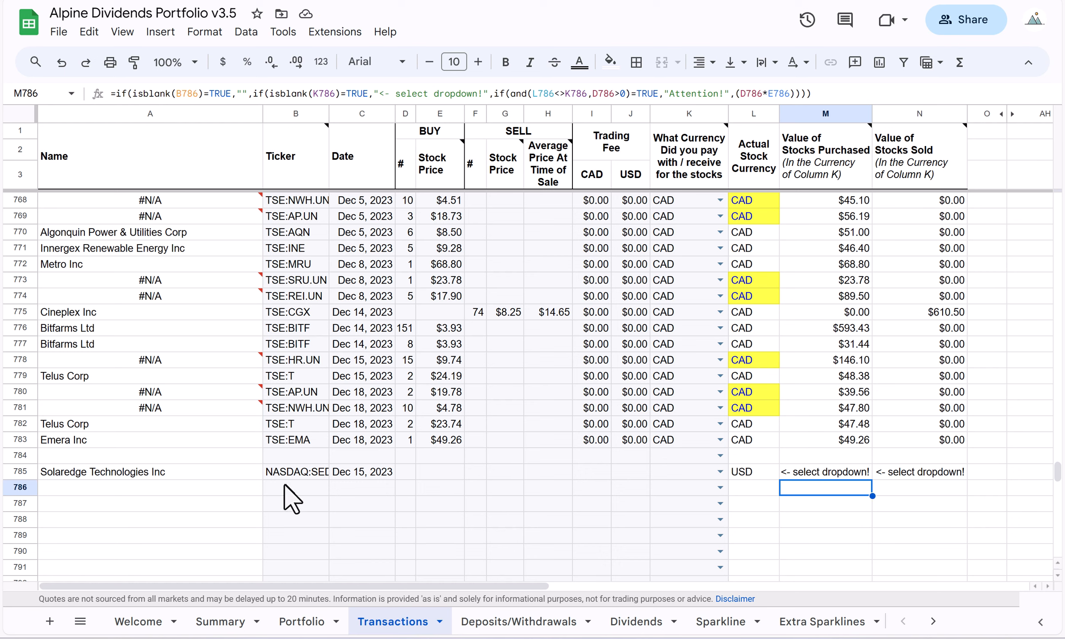
pyautogui.click(297, 488)
pyautogui.click(217, 621)
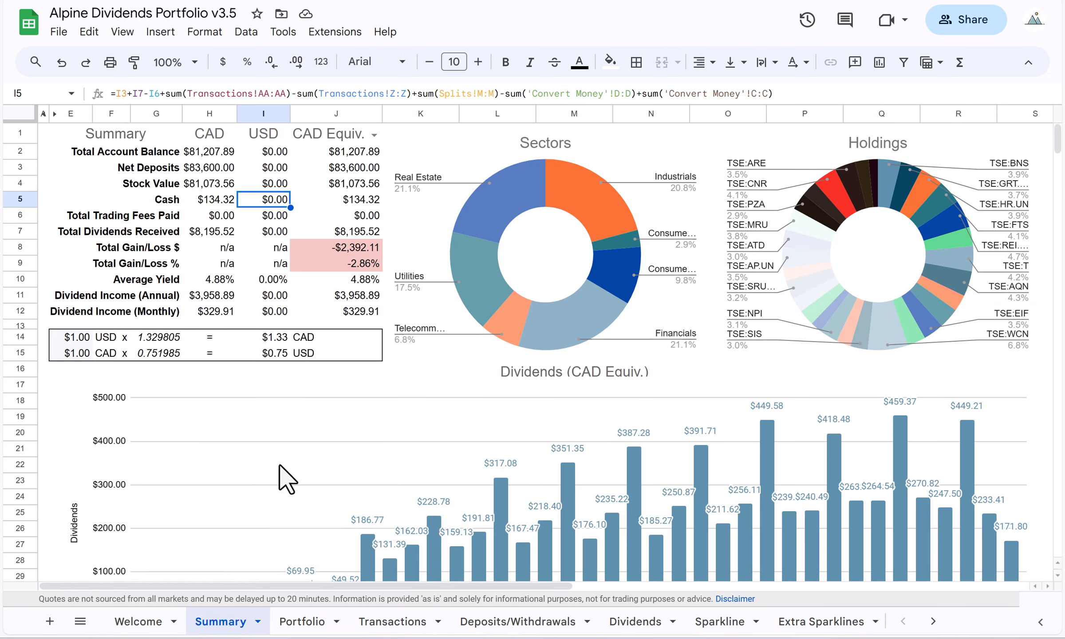
pyautogui.click(393, 624)
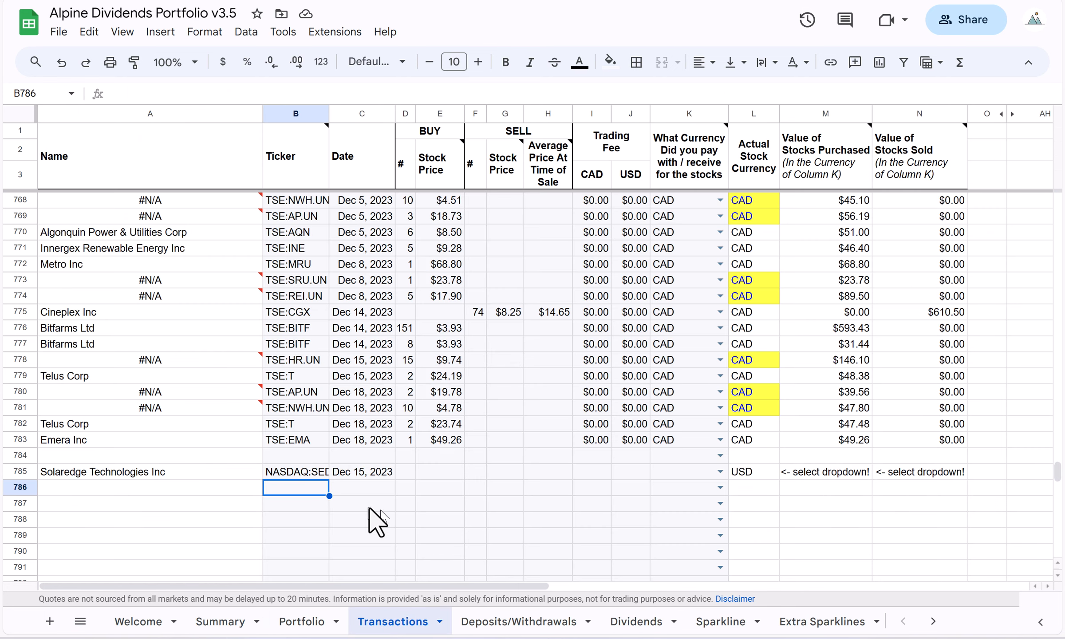
pyautogui.click(301, 475)
pyautogui.click(377, 471)
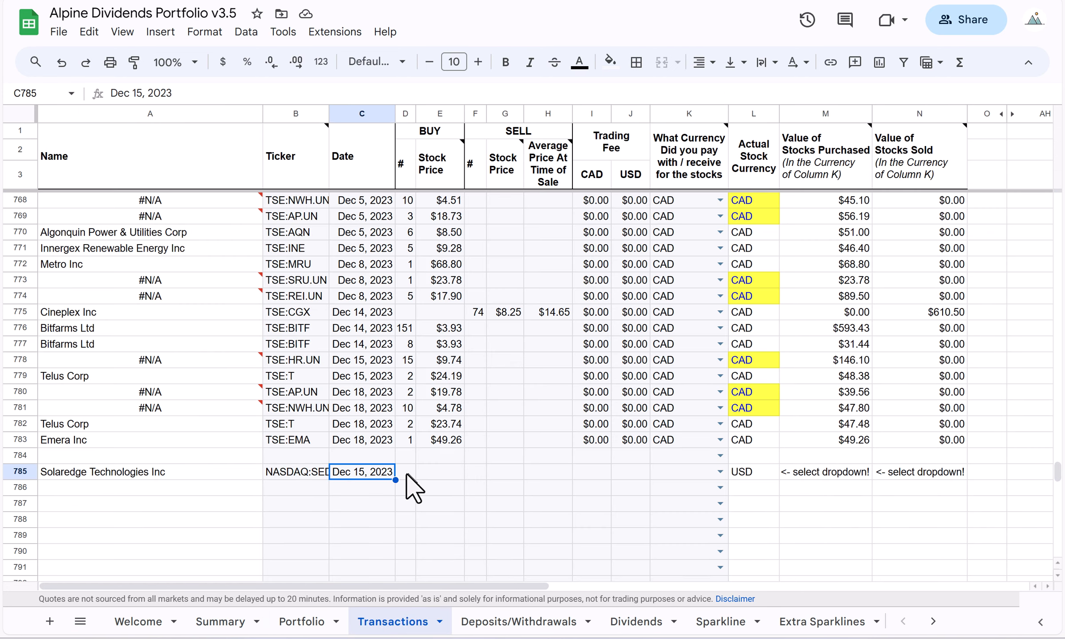
pyautogui.click(405, 471)
pyautogui.write('1')
pyautogui.press('BackSpace')
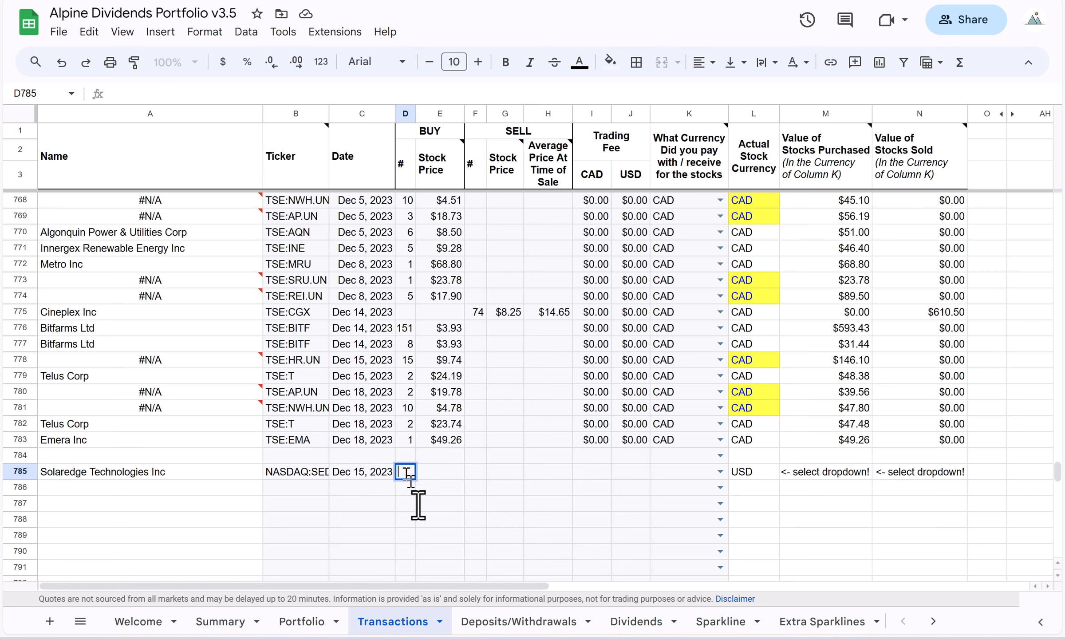
pyautogui.click(433, 536)
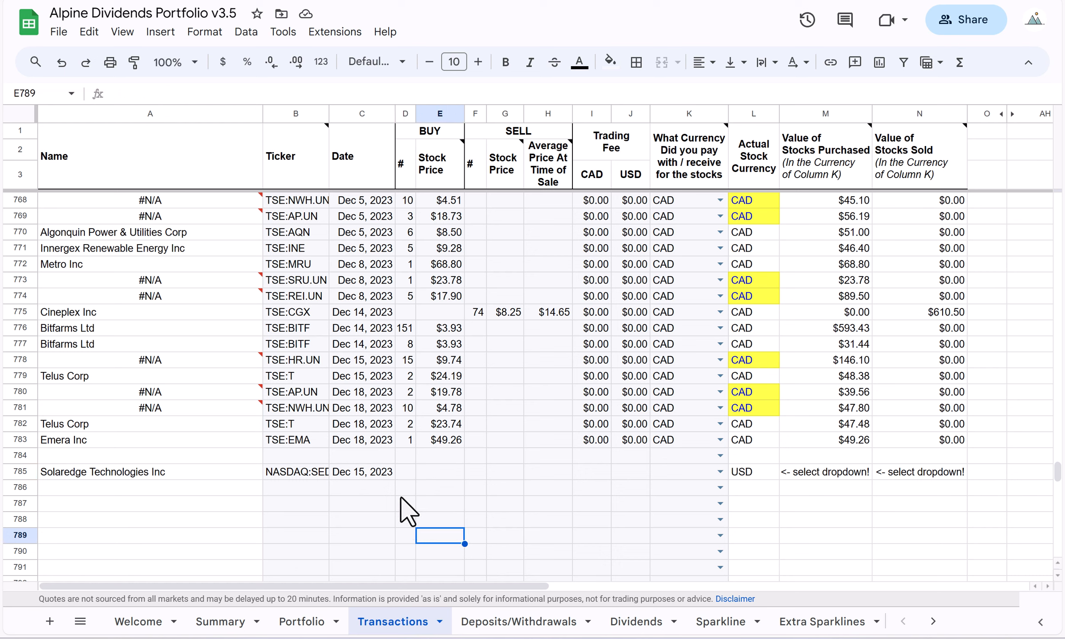
# Record a currency conversion in row 3 of the Convert Money sheet, with 120 CAD converted and 91 USD received.
pyautogui.click(216, 621)
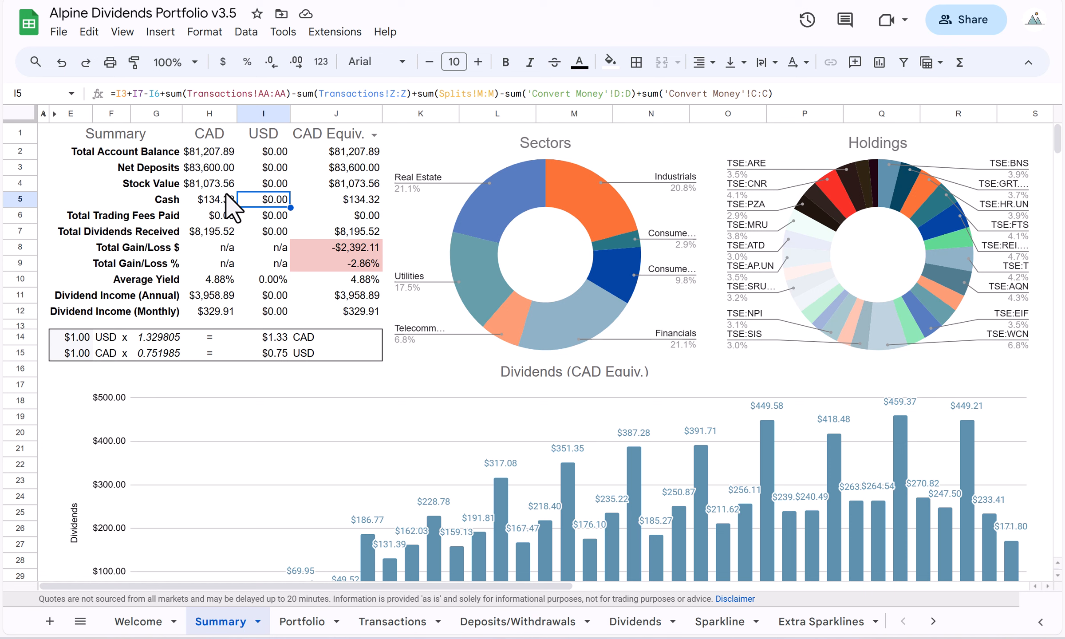
pyautogui.click(216, 200)
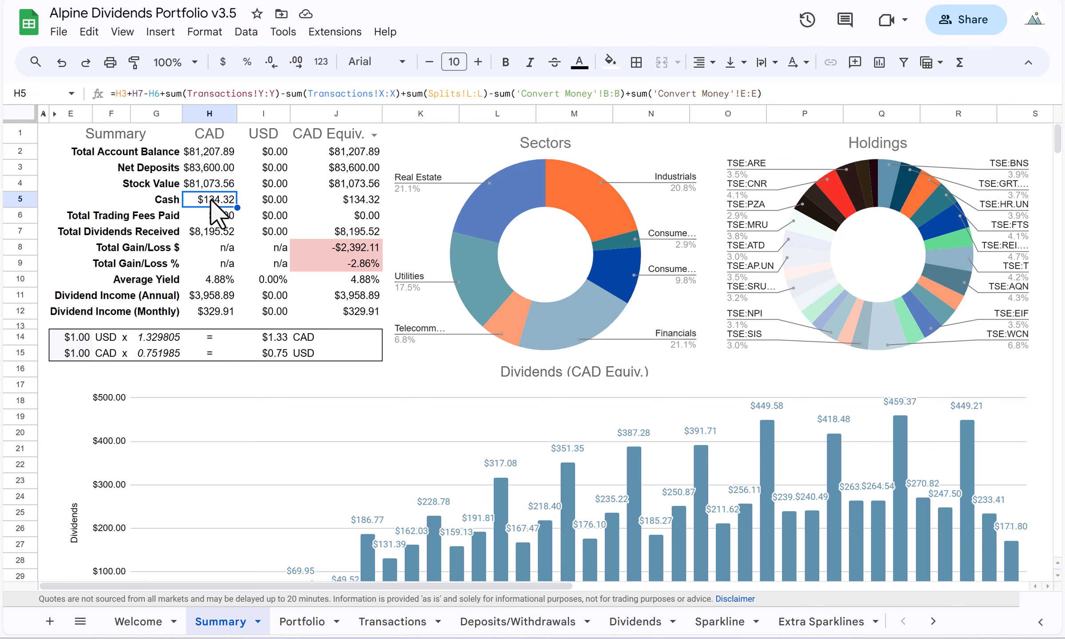
pyautogui.scroll(-2, 646, 626)
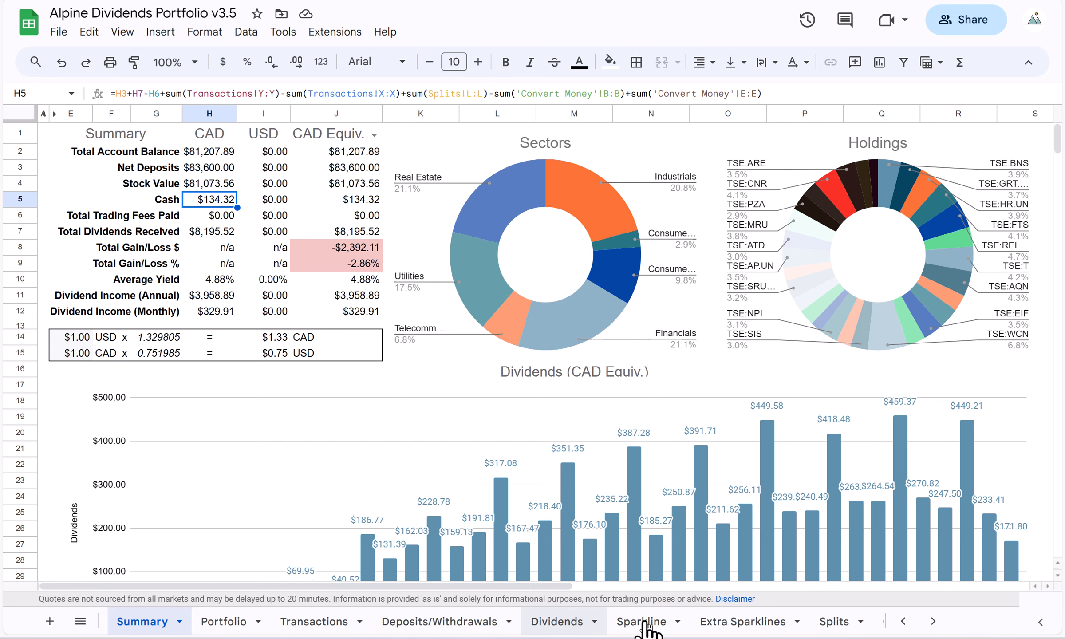
pyautogui.scroll(-5, 646, 627)
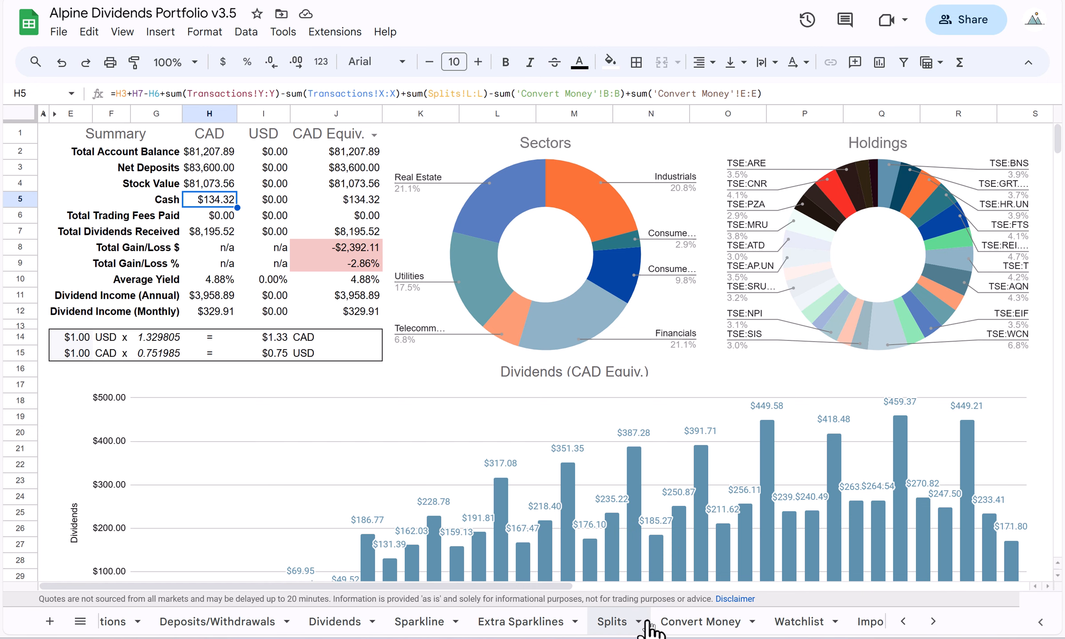
pyautogui.click(683, 625)
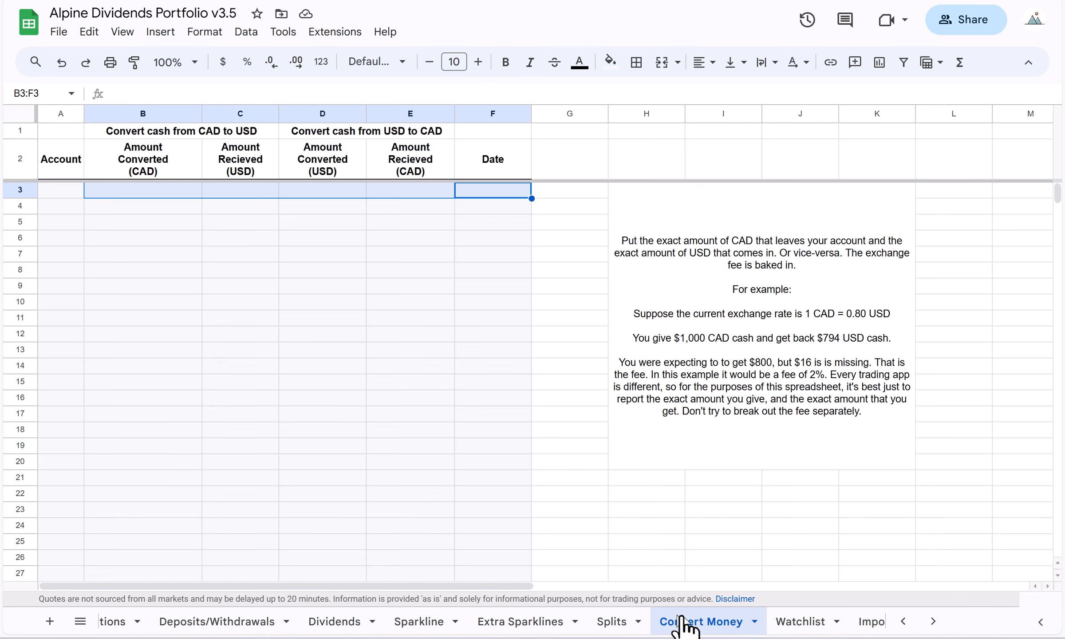
pyautogui.click(128, 239)
pyautogui.click(137, 188)
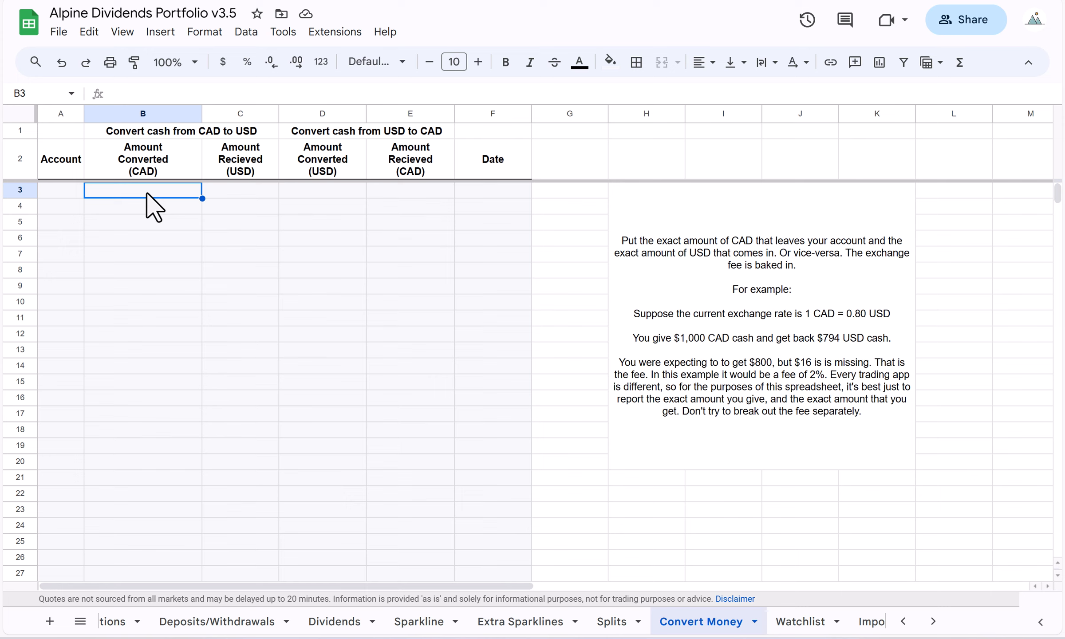
pyautogui.write('120')
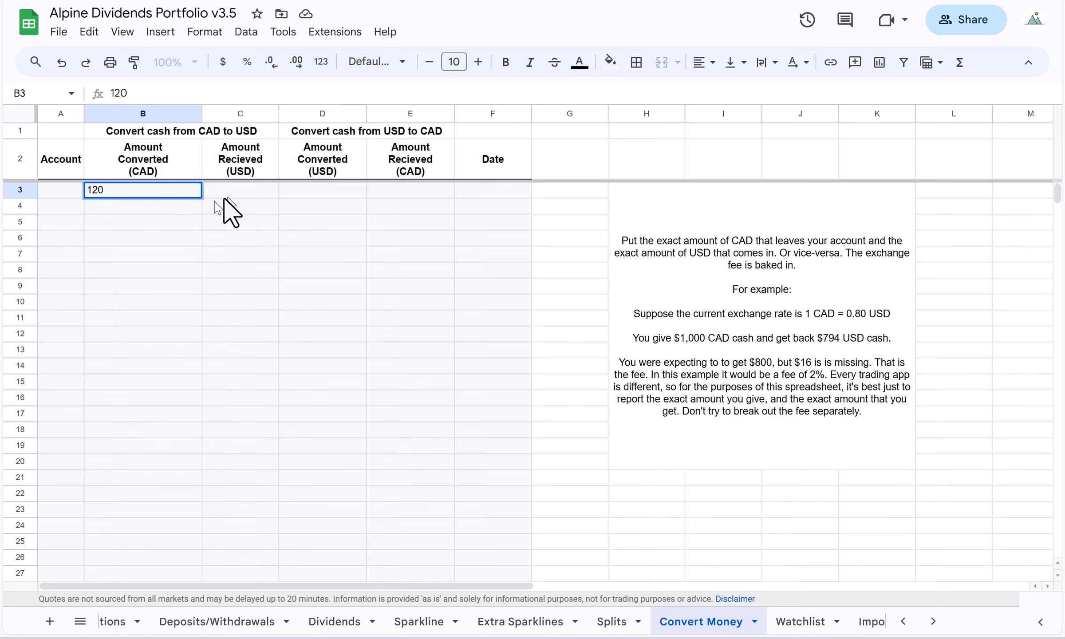
pyautogui.click(246, 193)
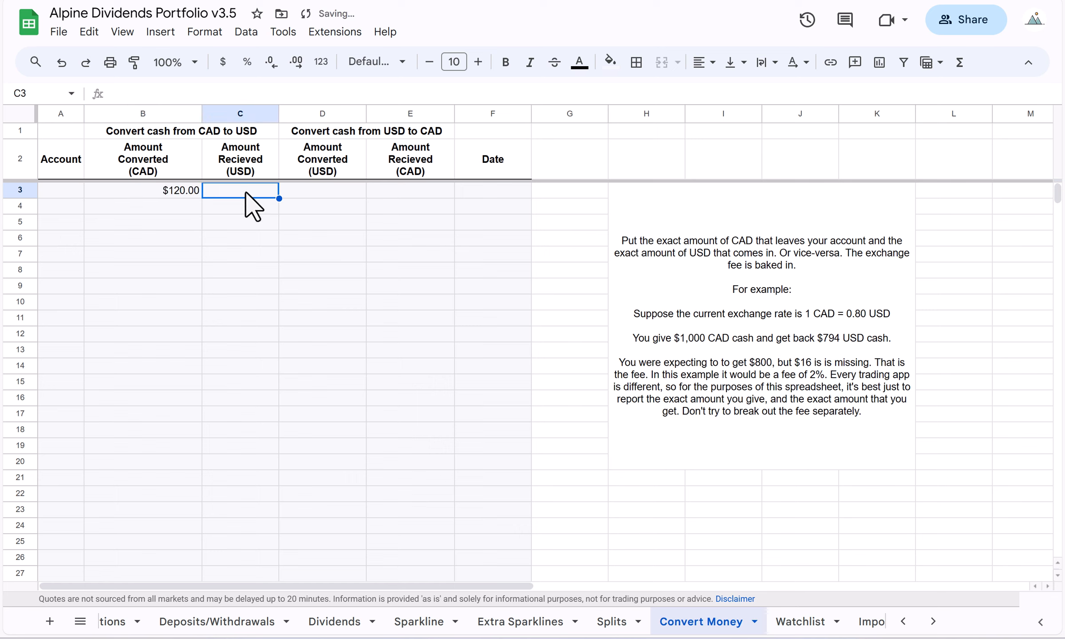
pyautogui.write('91')
pyautogui.press('Return')
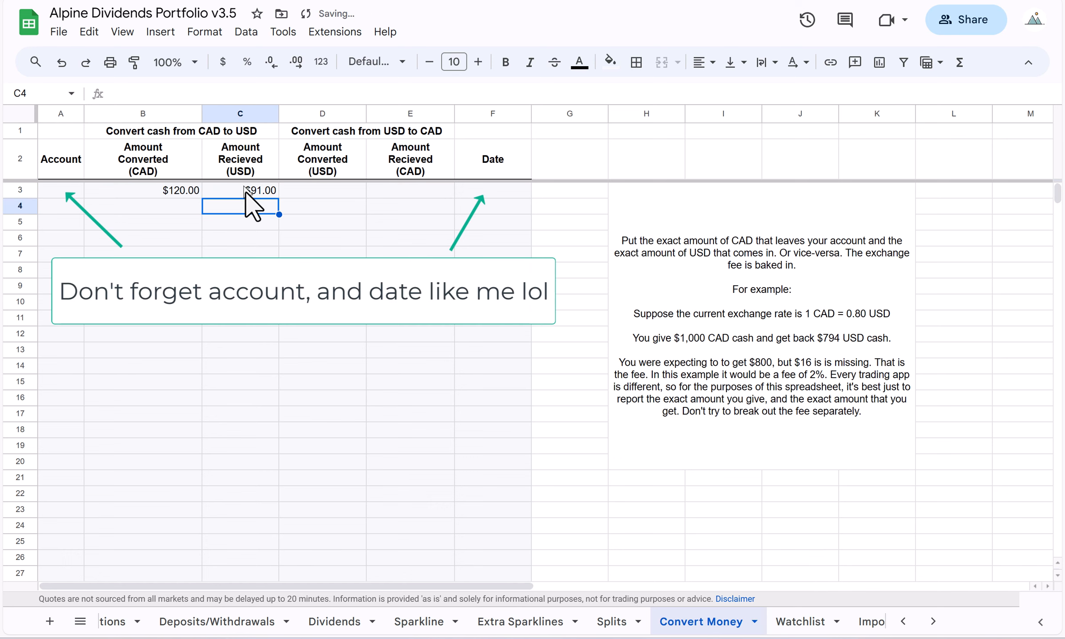
# Review the conversion amounts in row 3 of the Convert Money sheet, and check the CAD and USD cash on the Summary sheet.
pyautogui.click(182, 191)
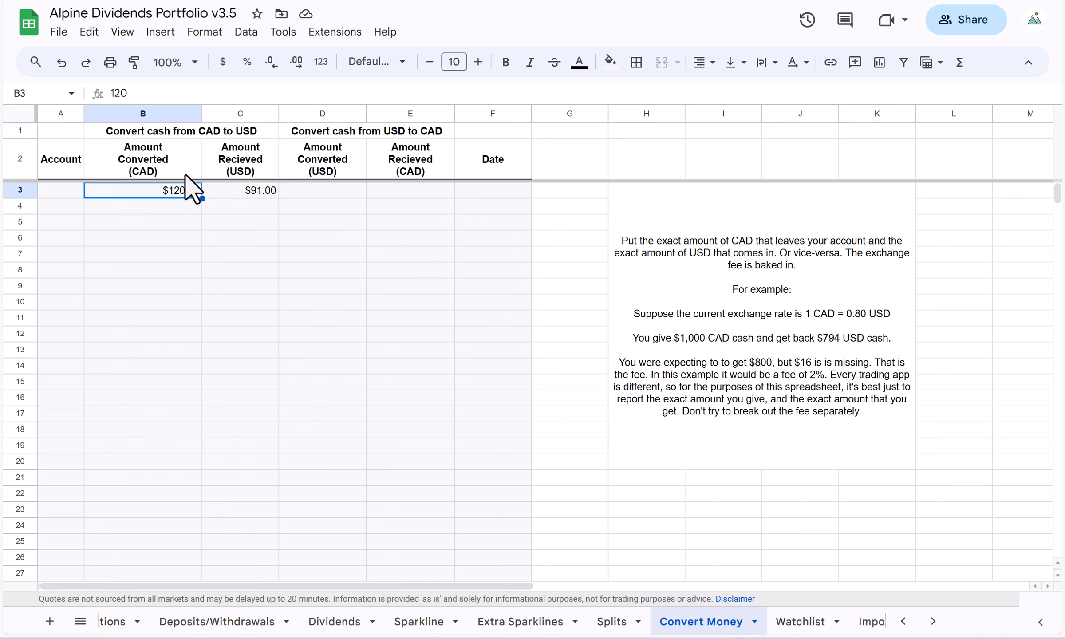
pyautogui.click(241, 189)
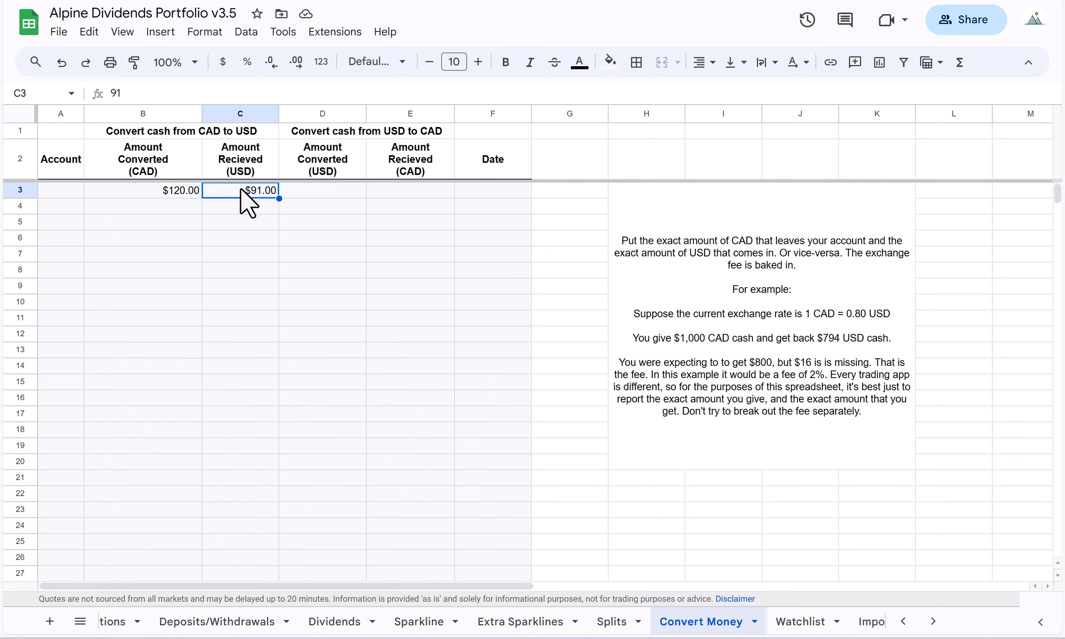
pyautogui.click(154, 194)
pyautogui.click(255, 195)
pyautogui.scroll(1, 224, 623)
pyautogui.scroll(3, 224, 623)
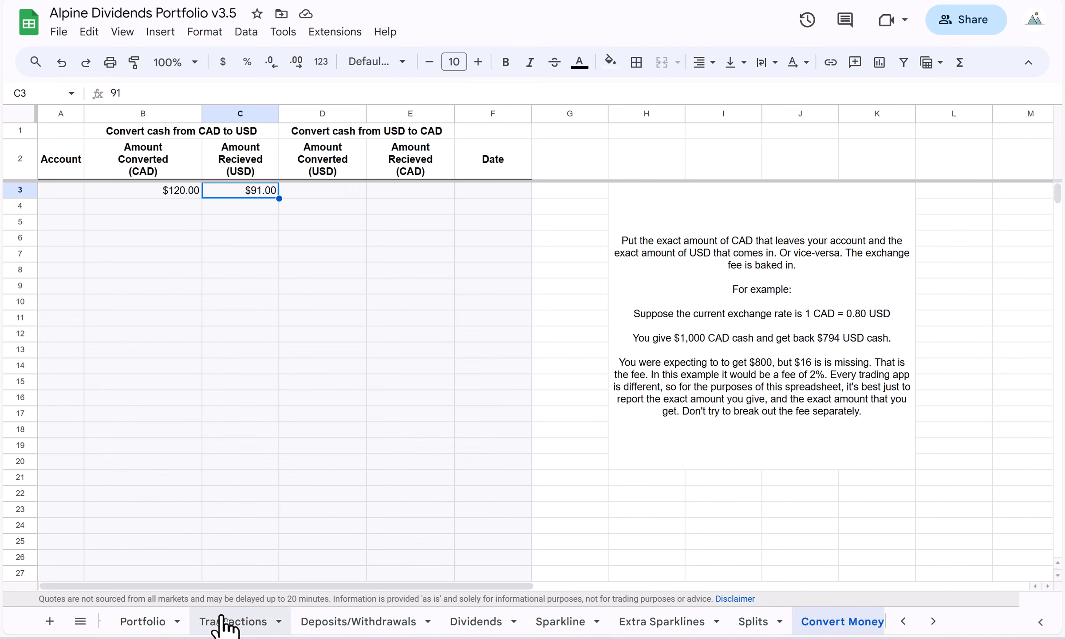
pyautogui.click(221, 623)
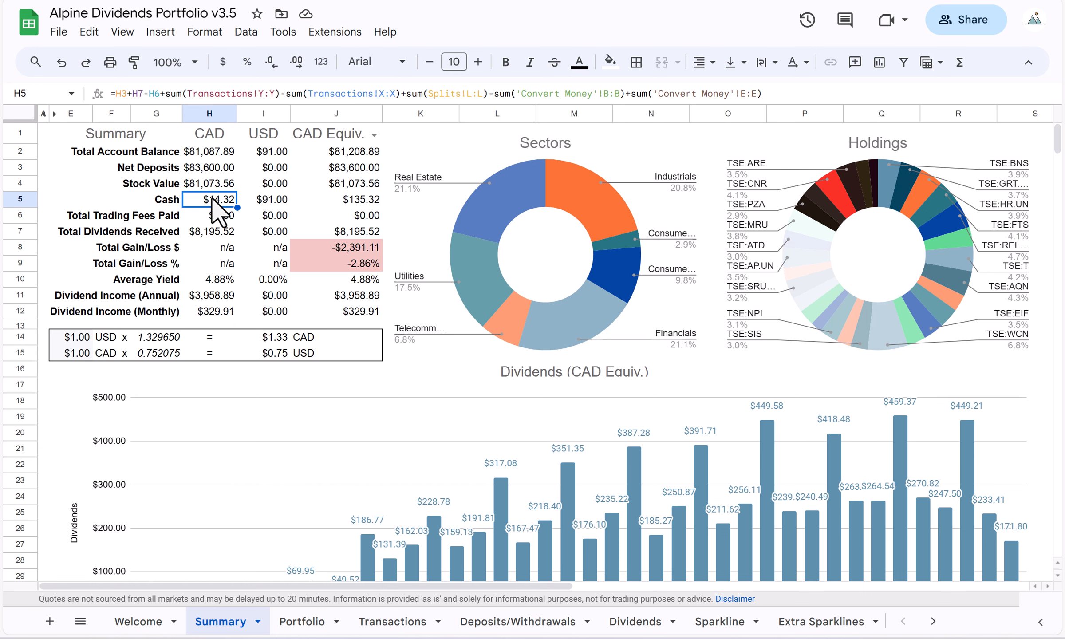
pyautogui.click(276, 190)
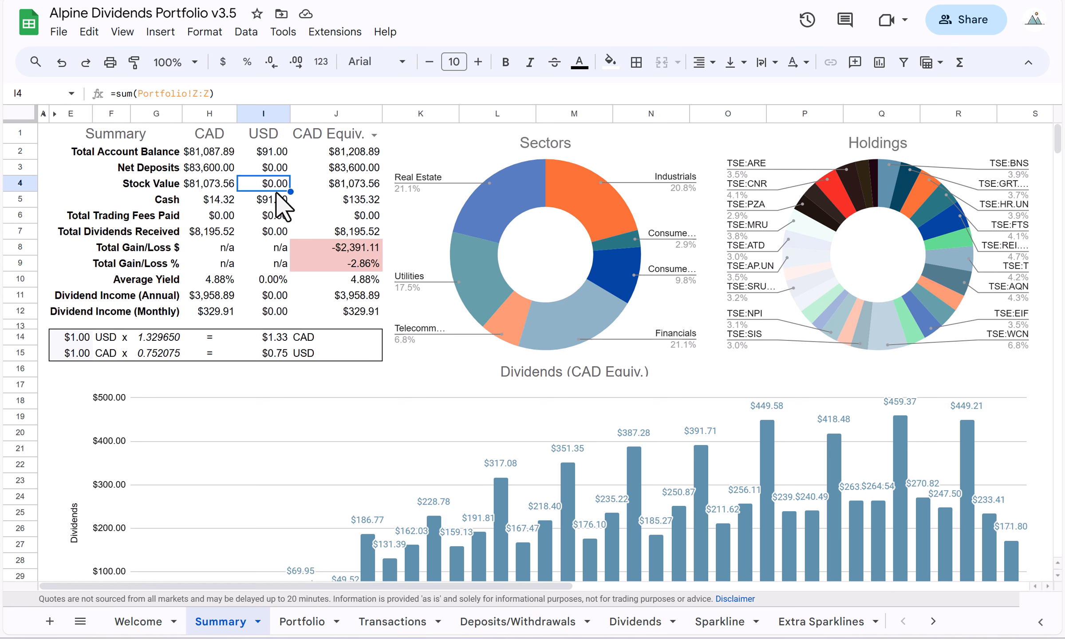
pyautogui.click(281, 200)
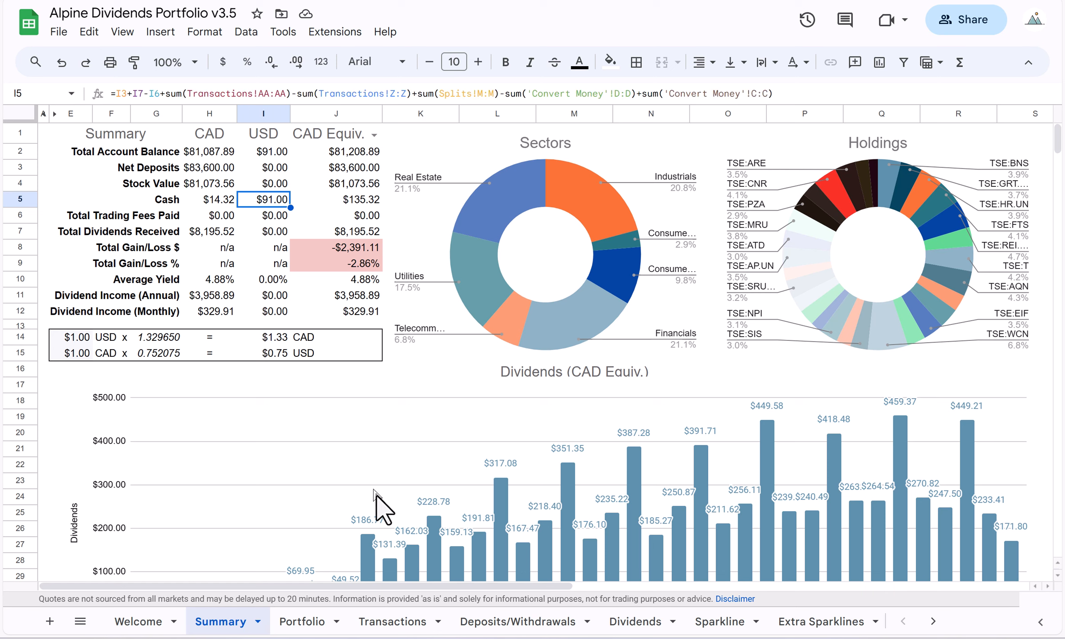
# Enter a buy of 1 share at a stock price of 90 for NASDAQ:SEDG in row 785 of the Transactions sheet.
pyautogui.click(402, 622)
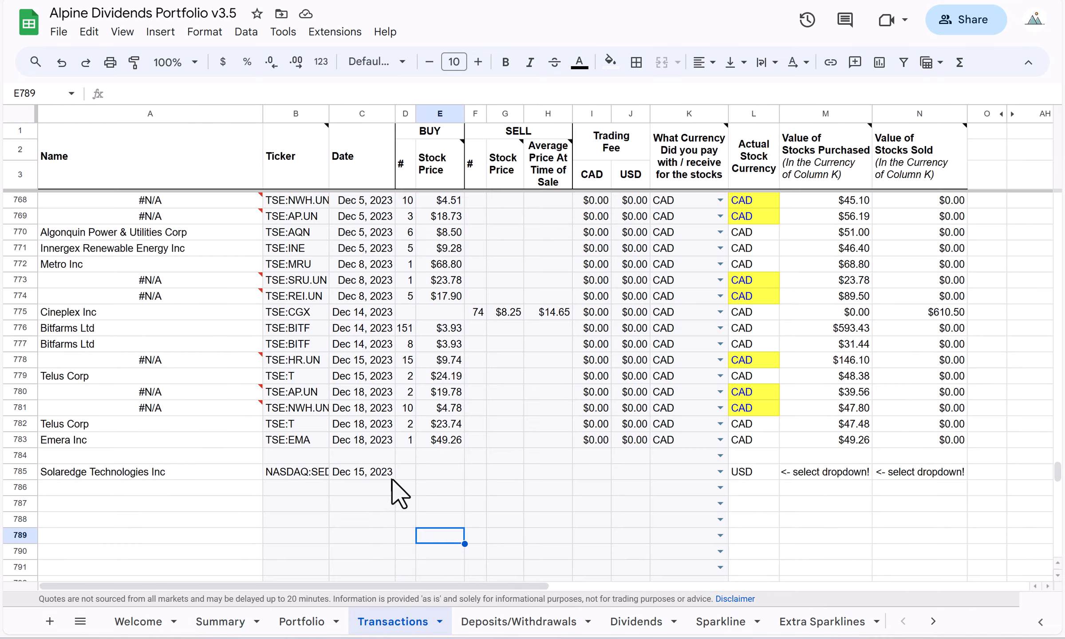
pyautogui.click(405, 472)
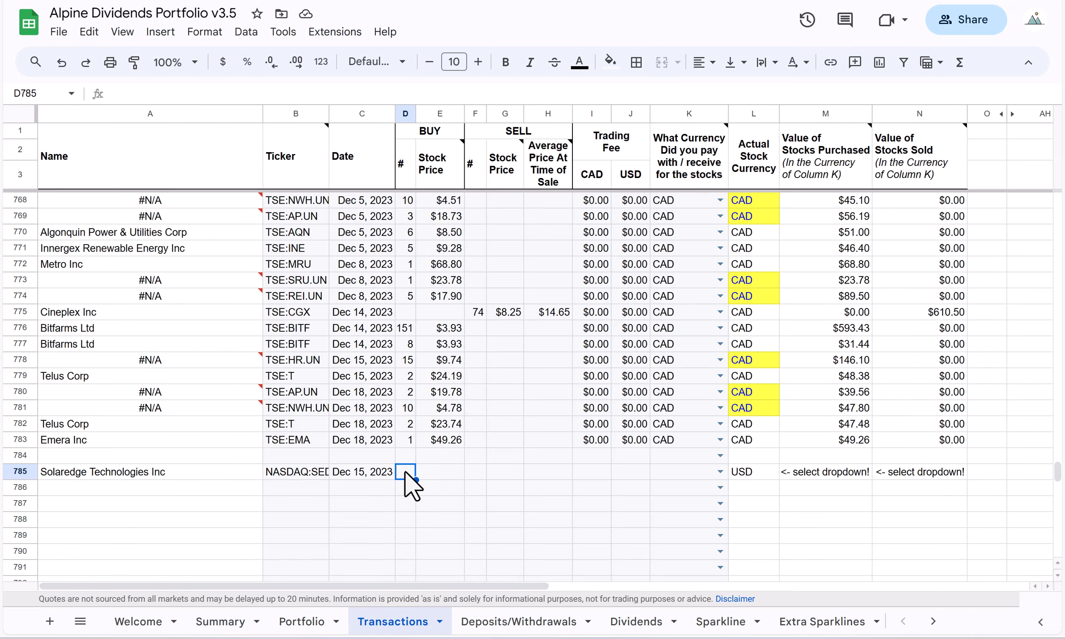
pyautogui.write('1')
pyautogui.press('Tab')
pyautogui.write('90')
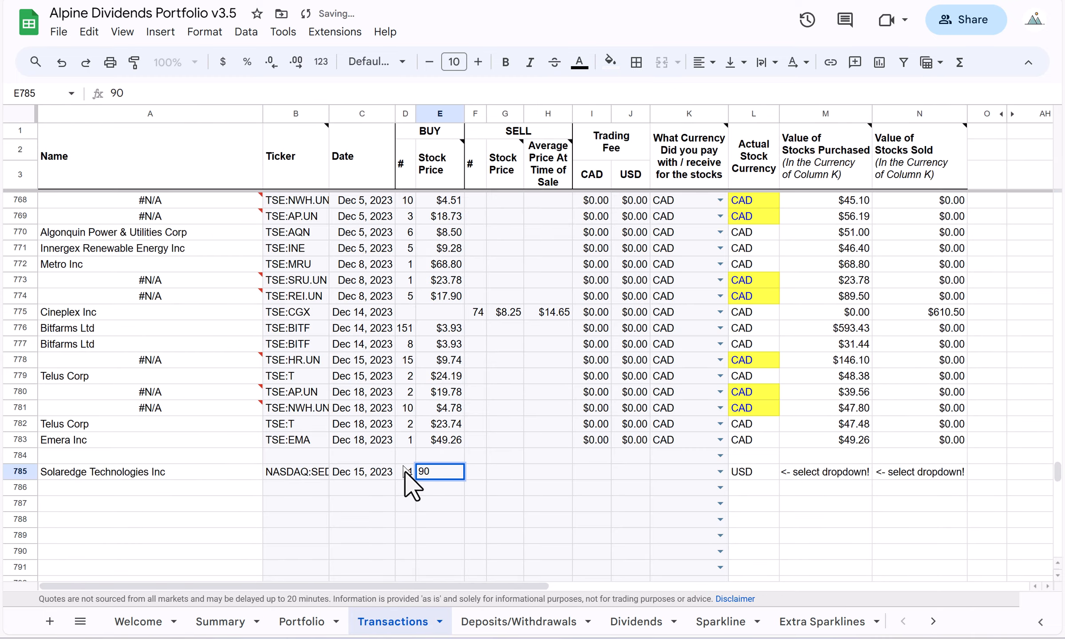
pyautogui.press('Tab')
# Set the CAD and USD trading fees of the NASDAQ:SEDG purchase to 0 and its payment currency to USD.
pyautogui.click(596, 472)
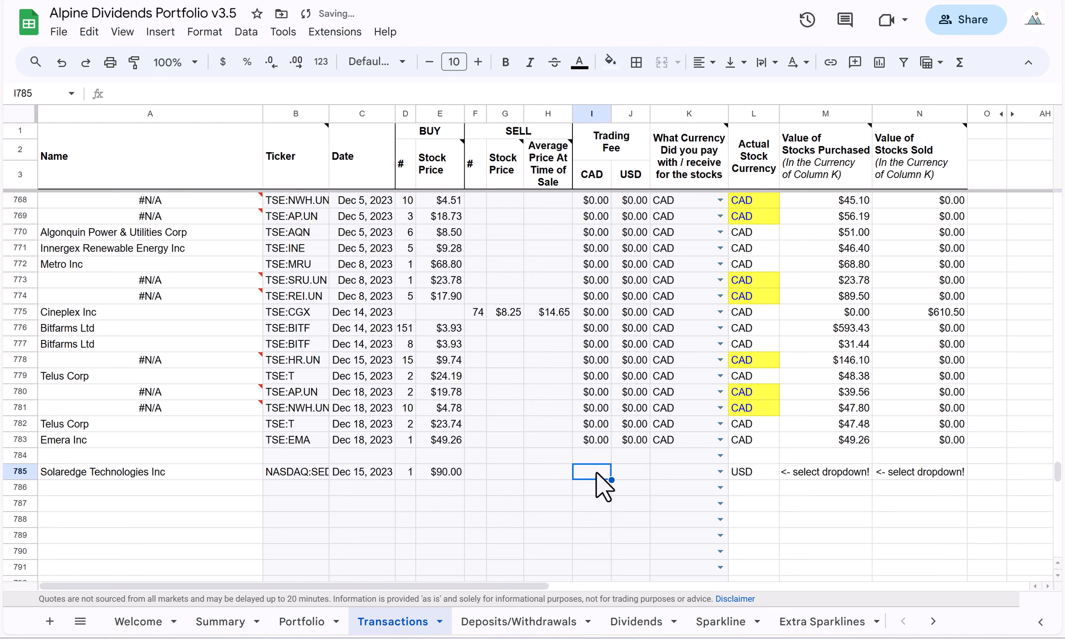
pyautogui.write('0')
pyautogui.press('Tab')
pyautogui.write('0')
pyautogui.press('Tab')
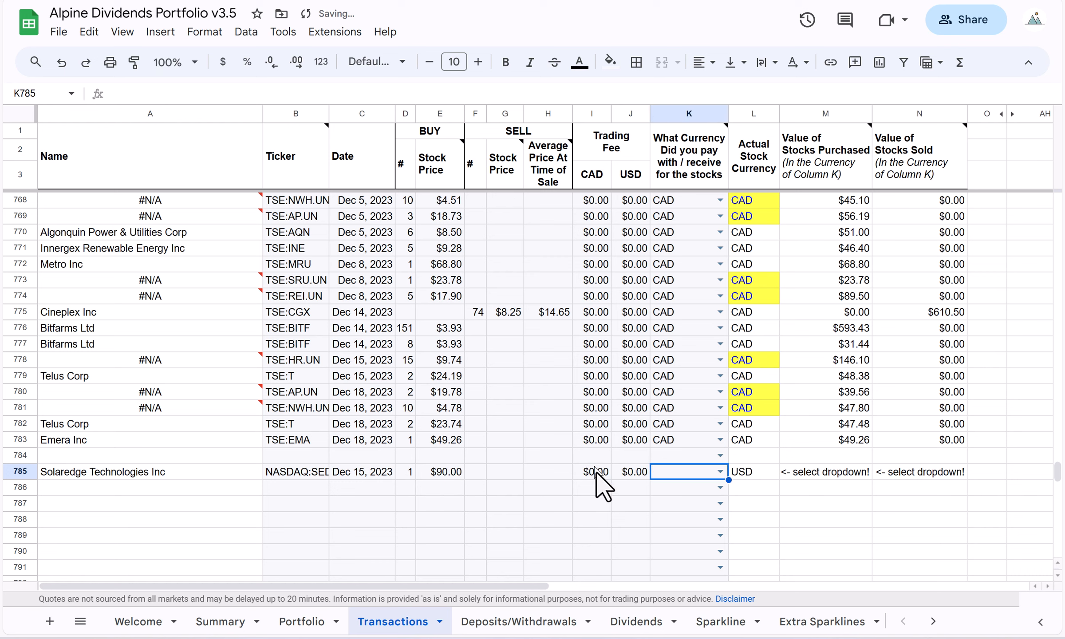
pyautogui.click(720, 471)
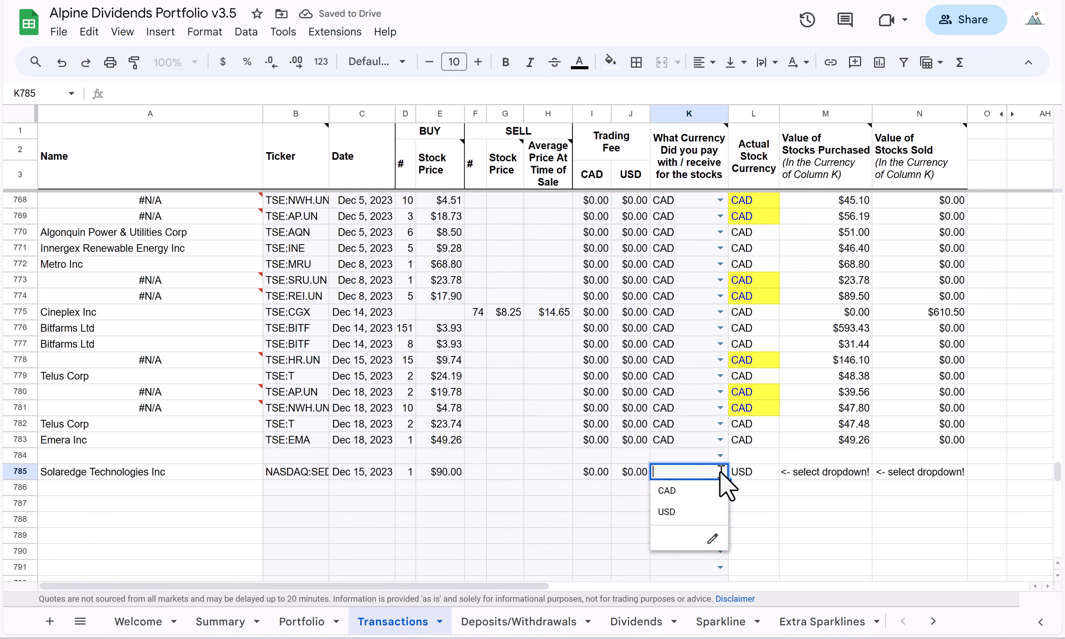
pyautogui.click(670, 512)
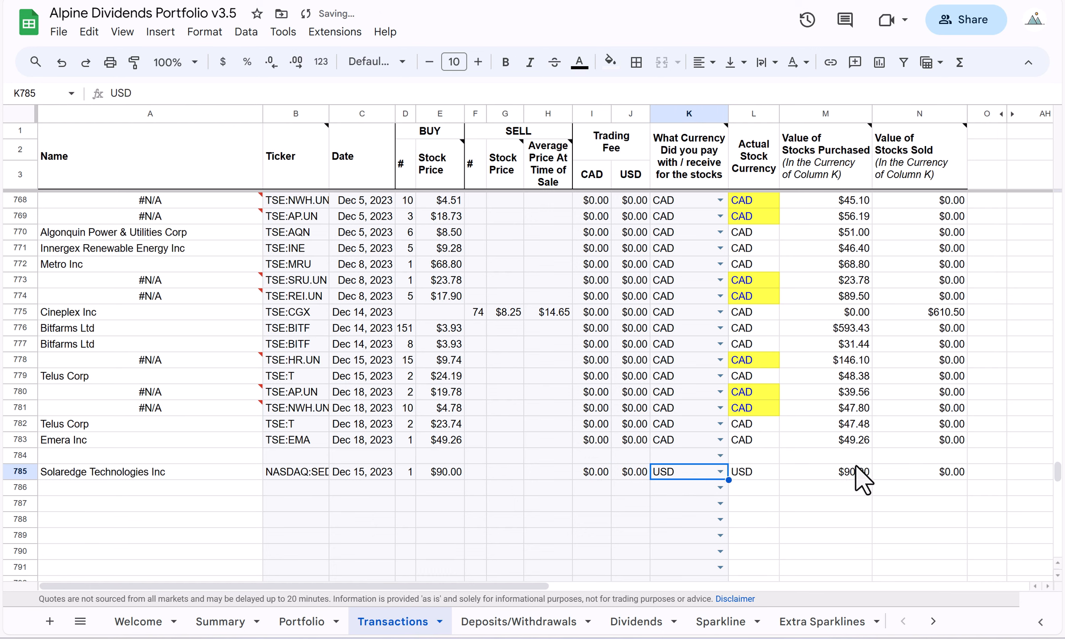
# Check the purchase value in M785 and the NASDAQ:SEDG holding's currency, average price and current price in row 32 of the Portfolio sheet.
pyautogui.click(855, 468)
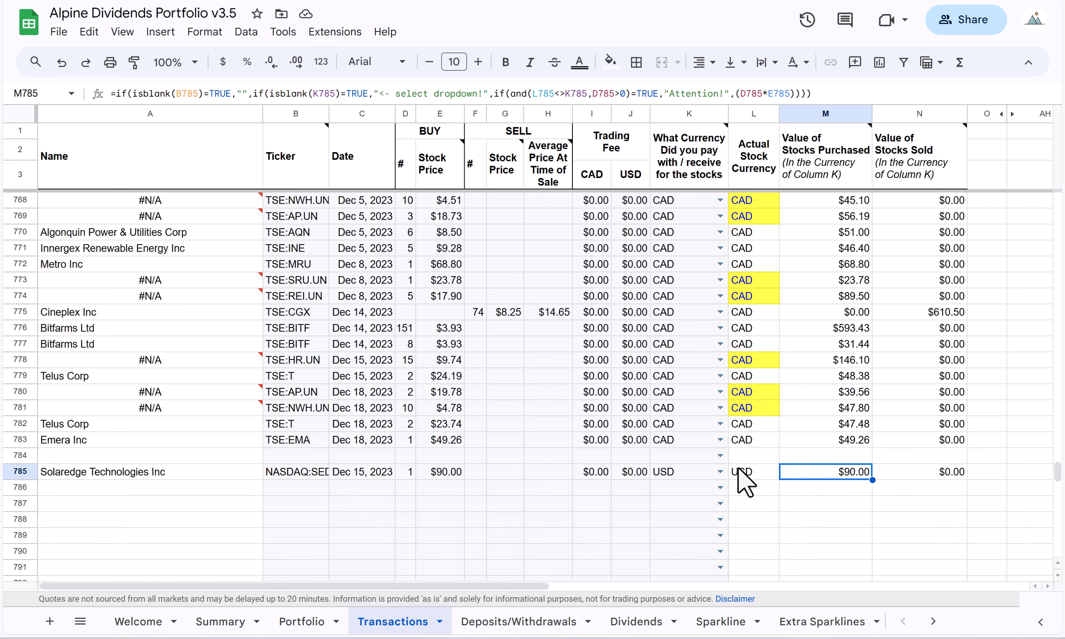
pyautogui.click(228, 621)
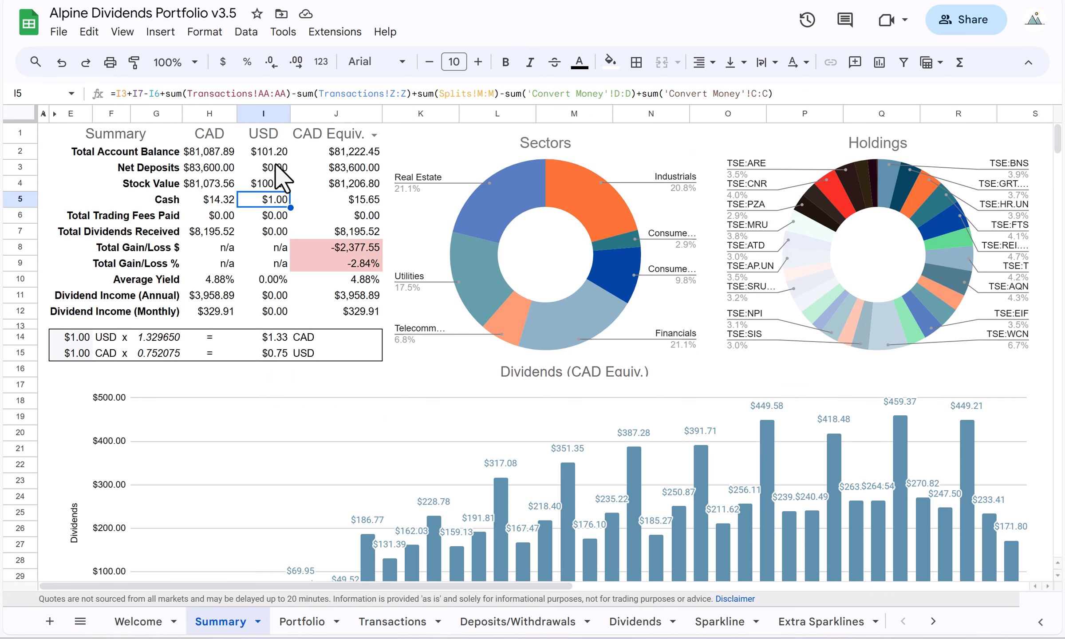
pyautogui.click(302, 621)
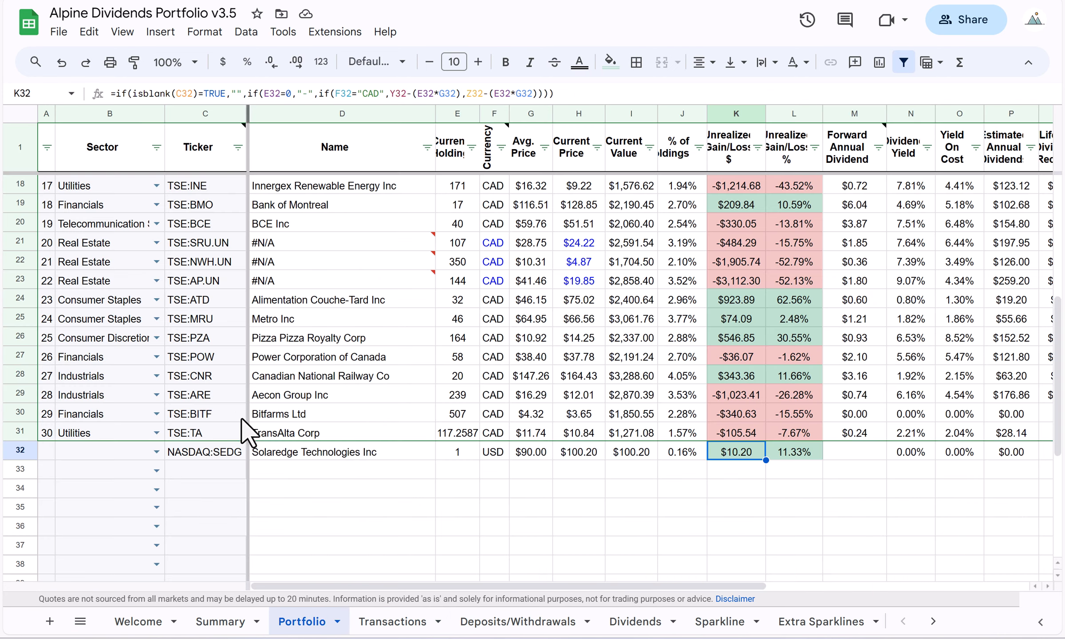
pyautogui.click(215, 453)
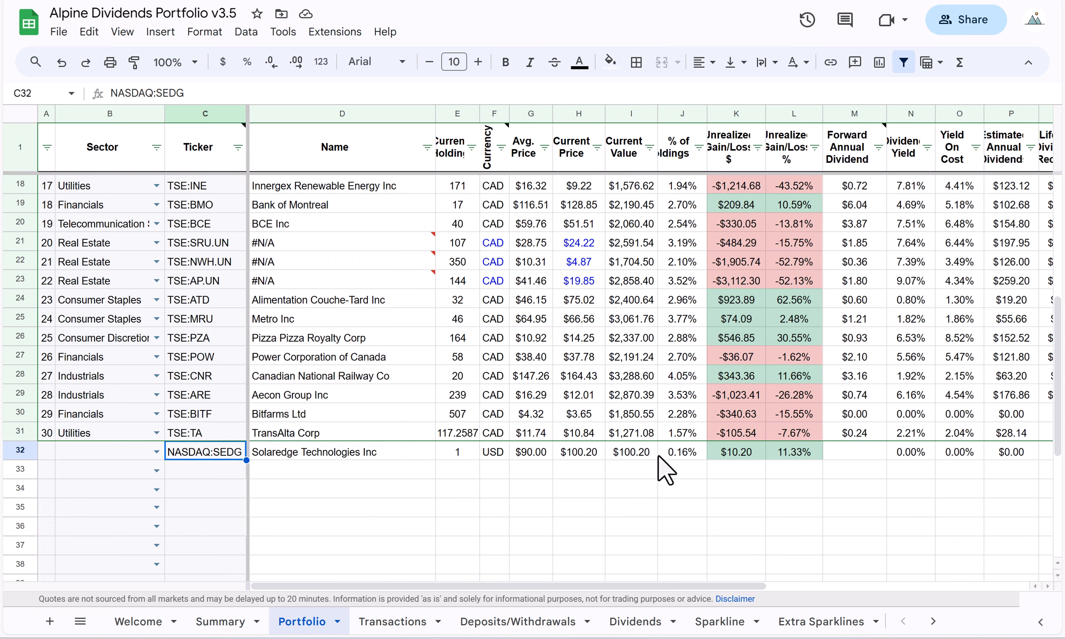
pyautogui.click(493, 456)
pyautogui.click(539, 455)
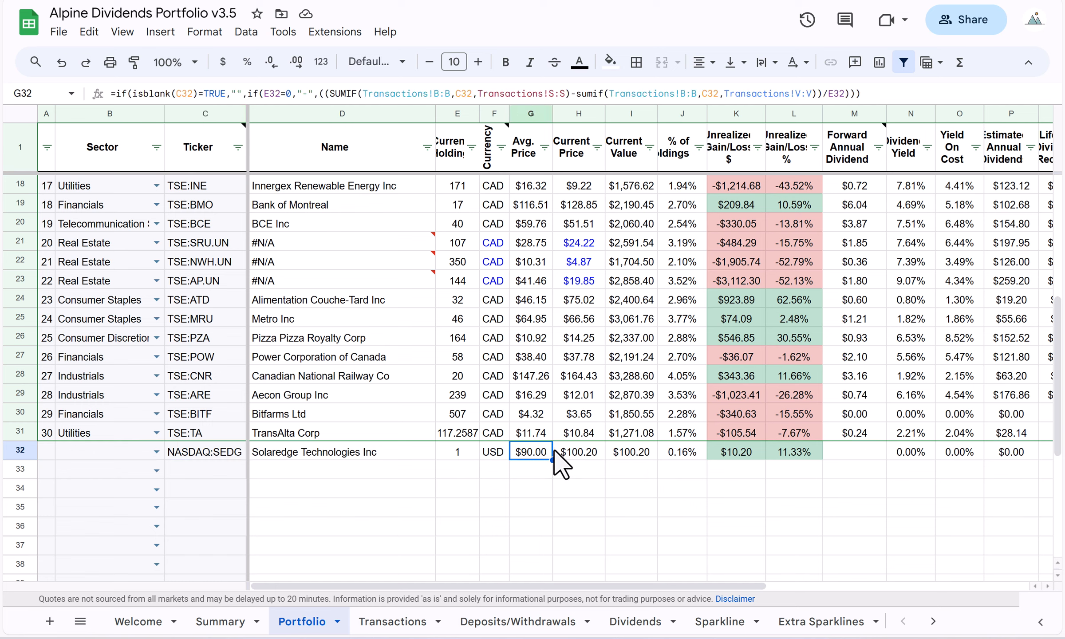
pyautogui.click(592, 456)
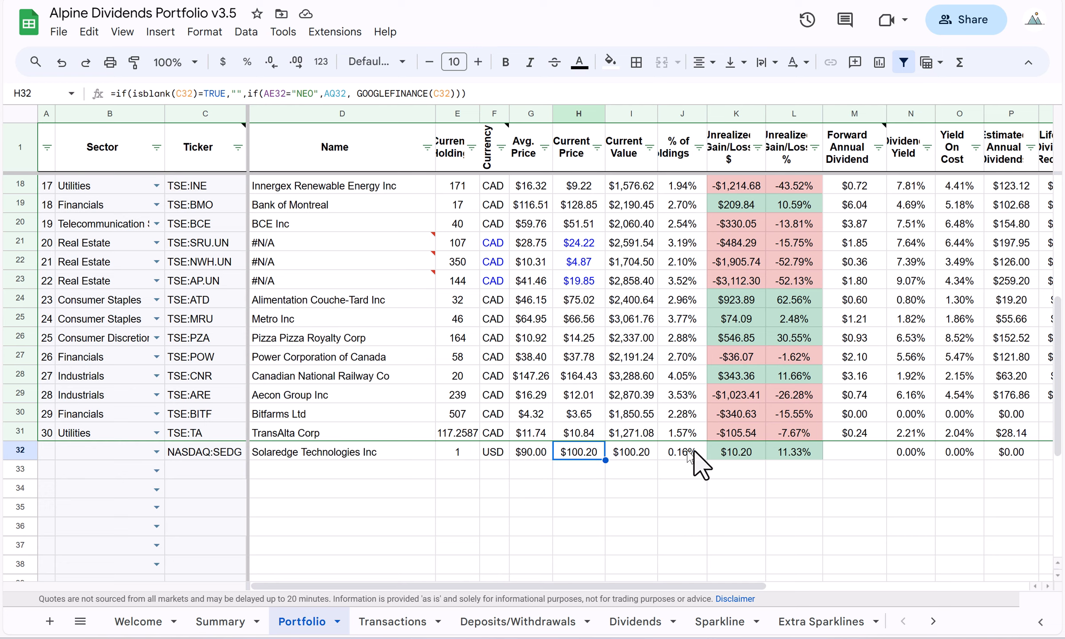
# Examine the remaining CAD and USD cash on the Summary sheet.
pyautogui.moveTo(810, 580); pyautogui.dragTo(629, 621)
pyautogui.click(220, 621)
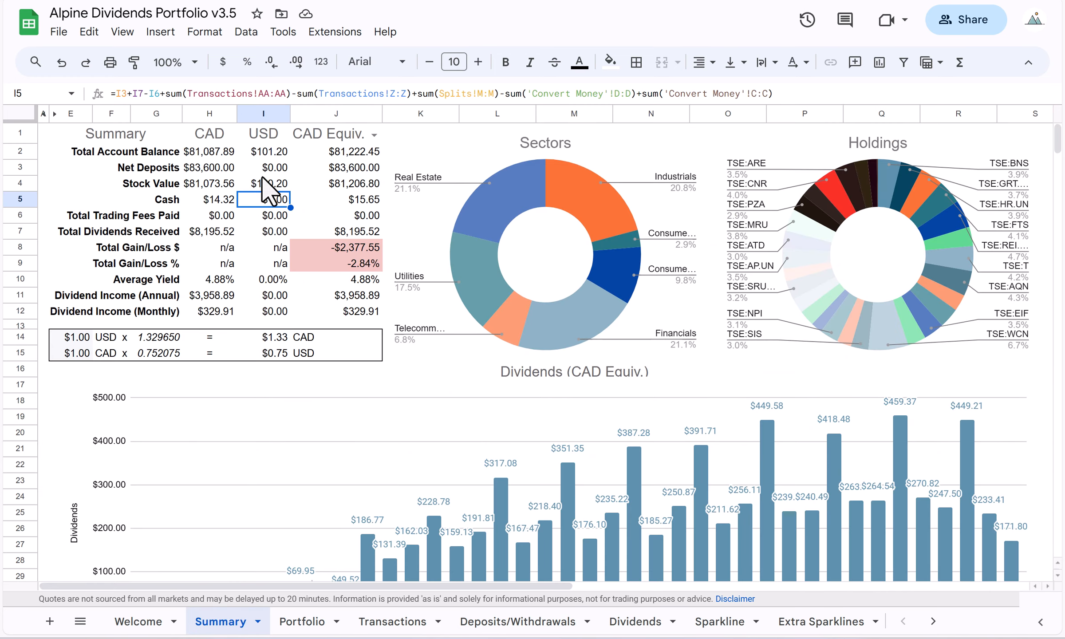
pyautogui.click(214, 196)
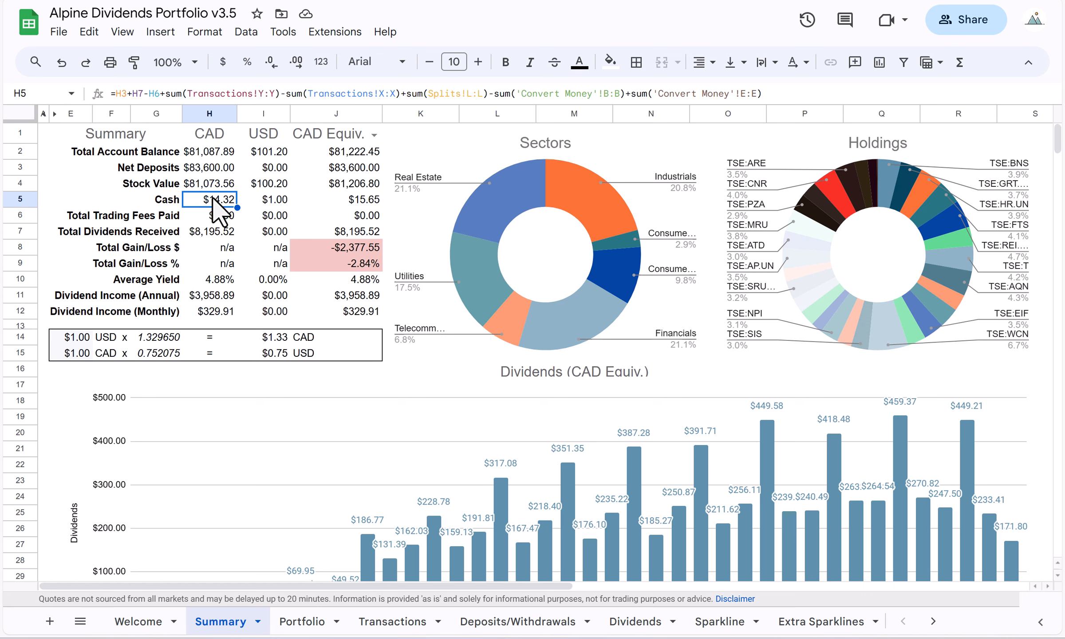
pyautogui.click(272, 203)
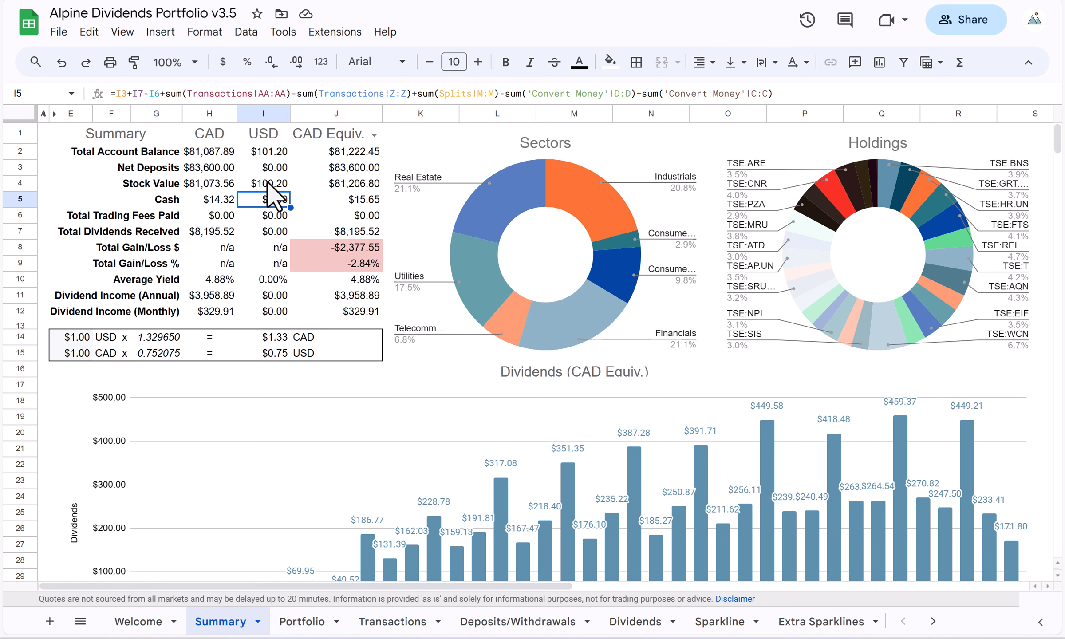
# Examine the USD stock value, cash and total account balance on the Summary sheet.
pyautogui.click(267, 181)
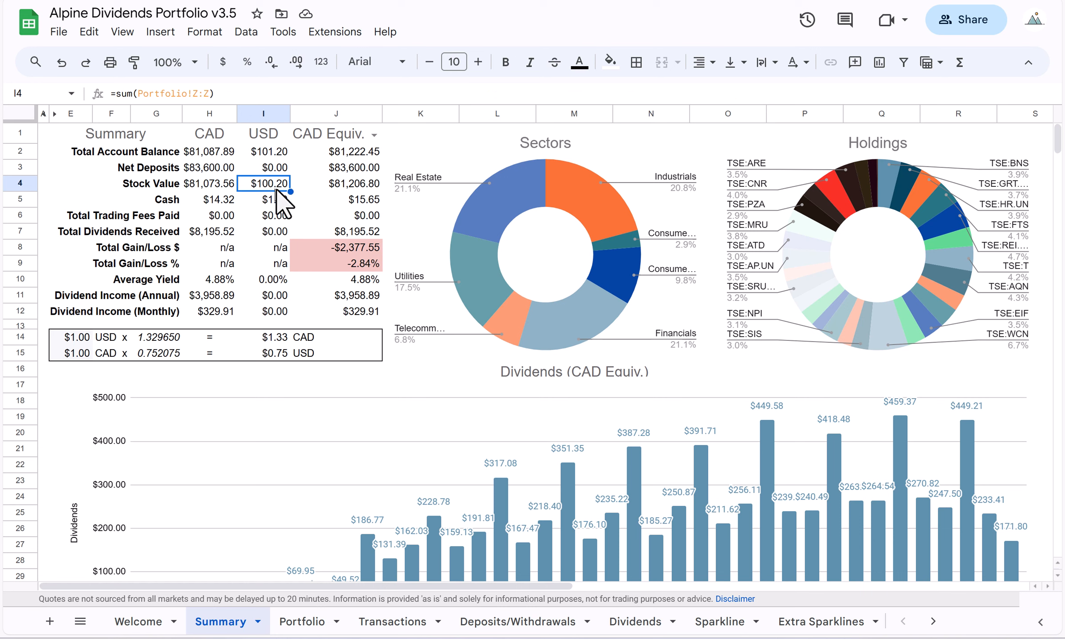
pyautogui.click(275, 151)
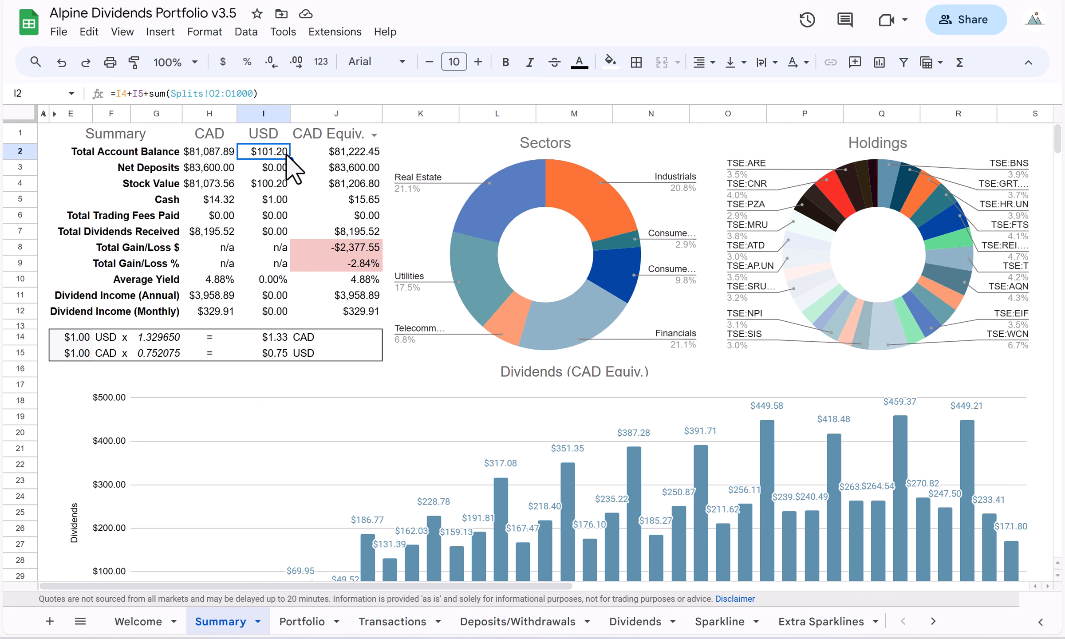
pyautogui.click(278, 200)
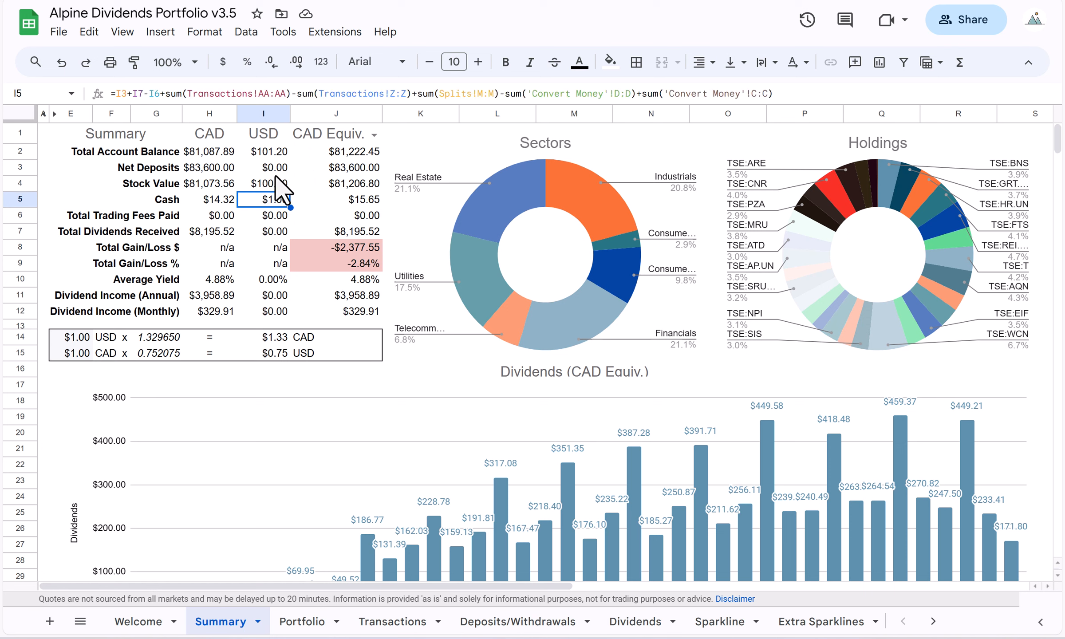
pyautogui.click(276, 169)
pyautogui.click(278, 183)
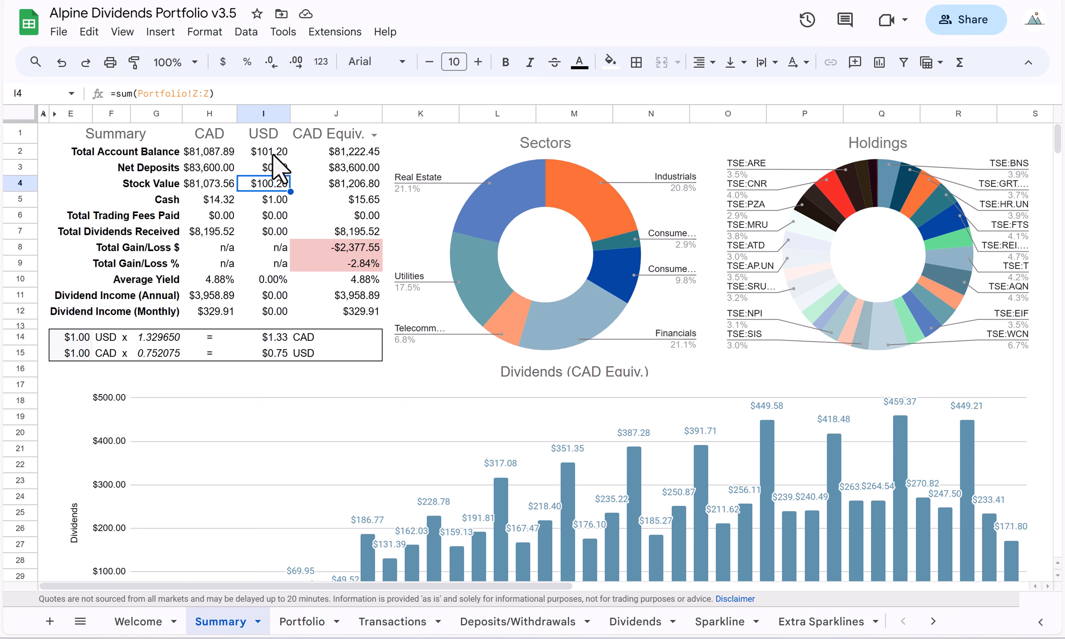
pyautogui.click(274, 152)
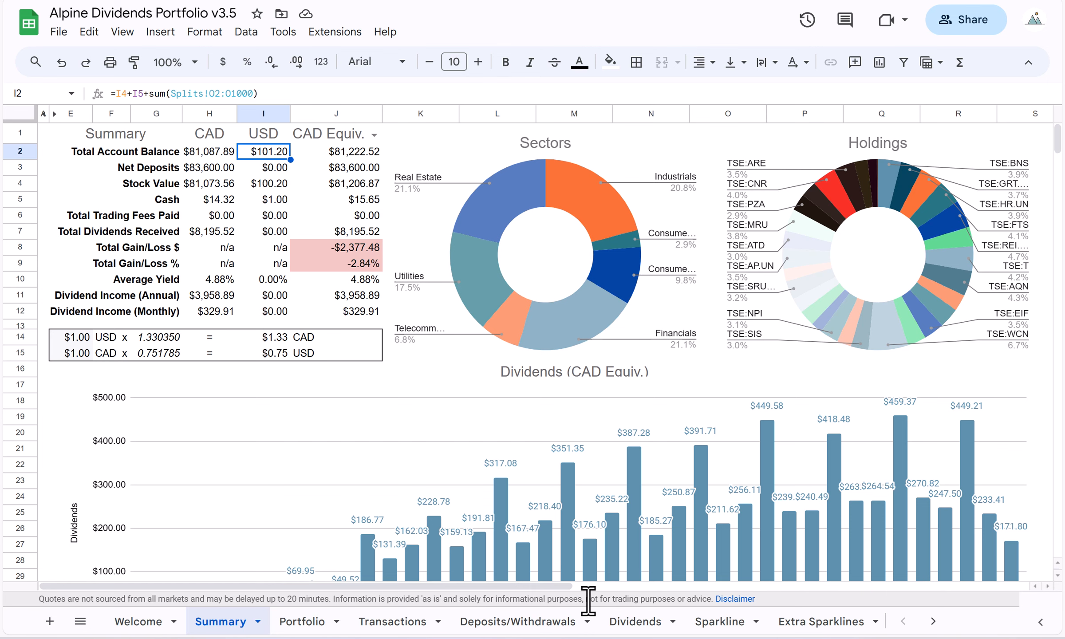
# Enter ticker NASDAQ:SEDG and the date Dec 15, 2023 in row 675 of the Dividends sheet.
pyautogui.click(635, 621)
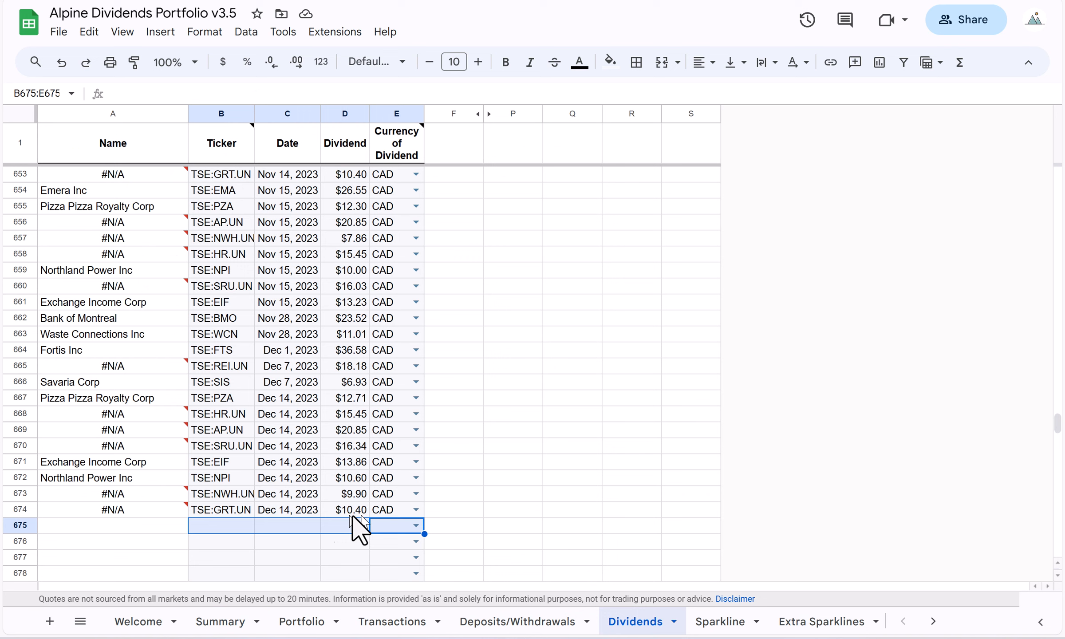
pyautogui.click(242, 525)
pyautogui.write('NASDA')
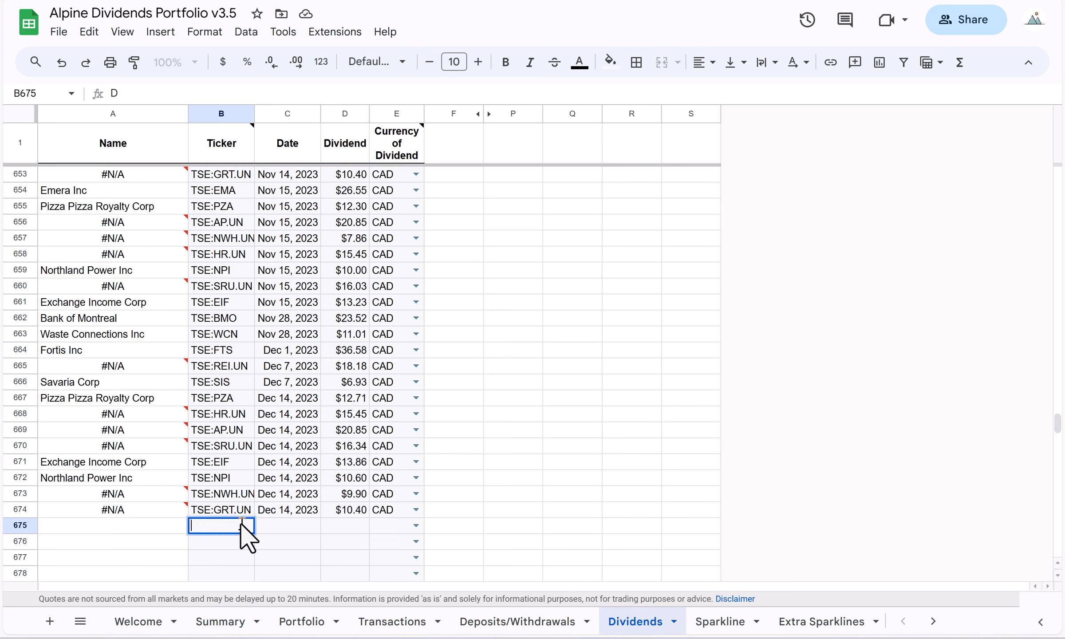
pyautogui.write('Q:SEDG')
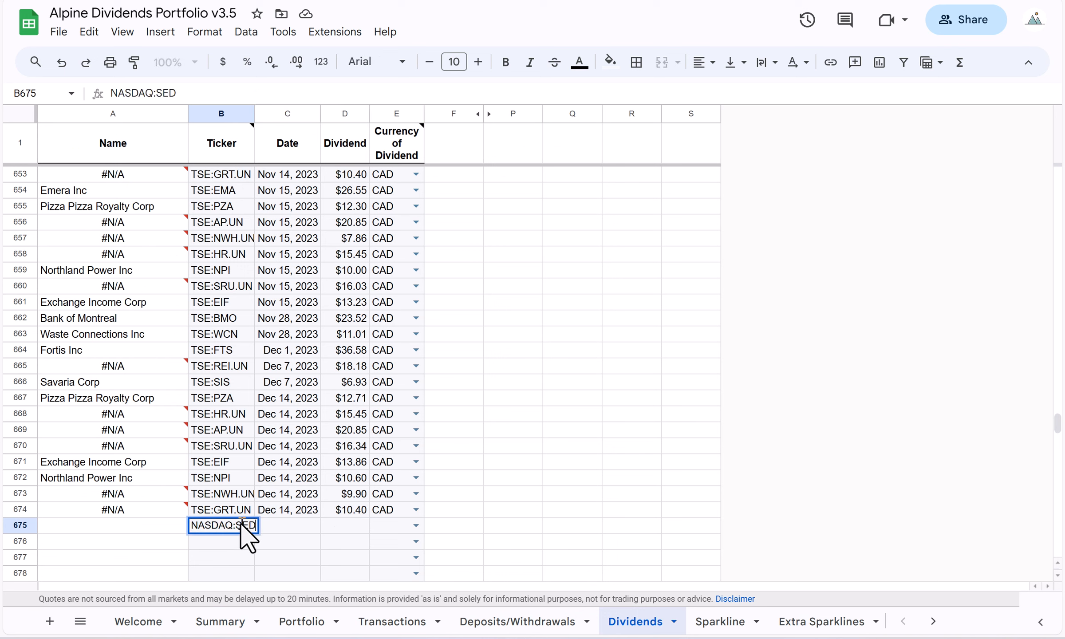
pyautogui.press('Tab')
pyautogui.write('Dec 1')
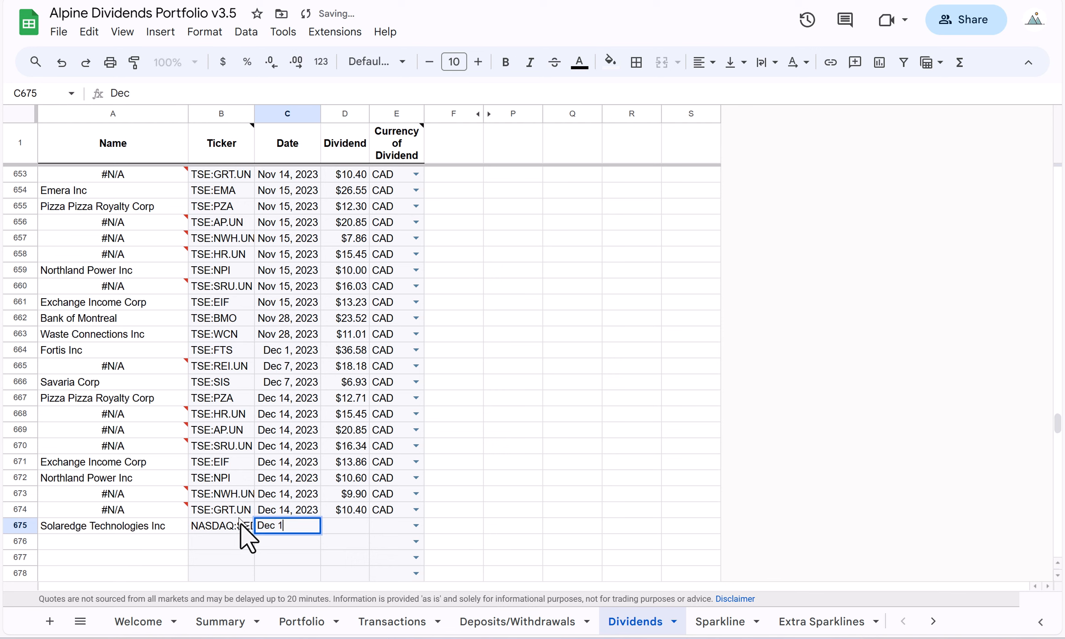
pyautogui.write('5, 2023')
pyautogui.press('Tab')
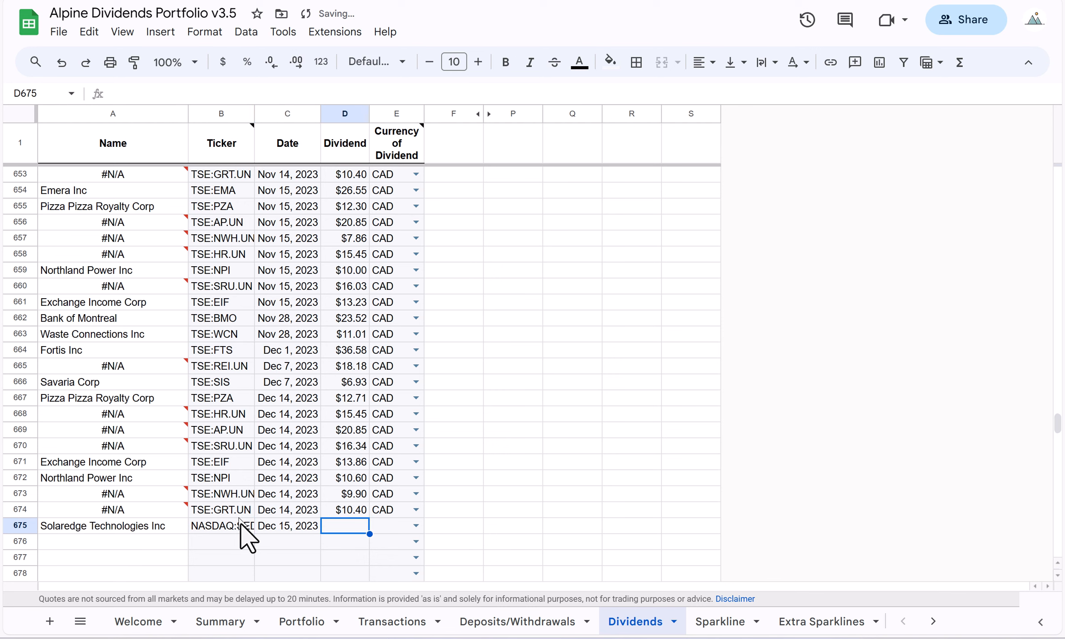
# Set the NASDAQ:SEDG dividend in row 675 to 100 and its currency to USD.
pyautogui.write('100')
pyautogui.press('Tab')
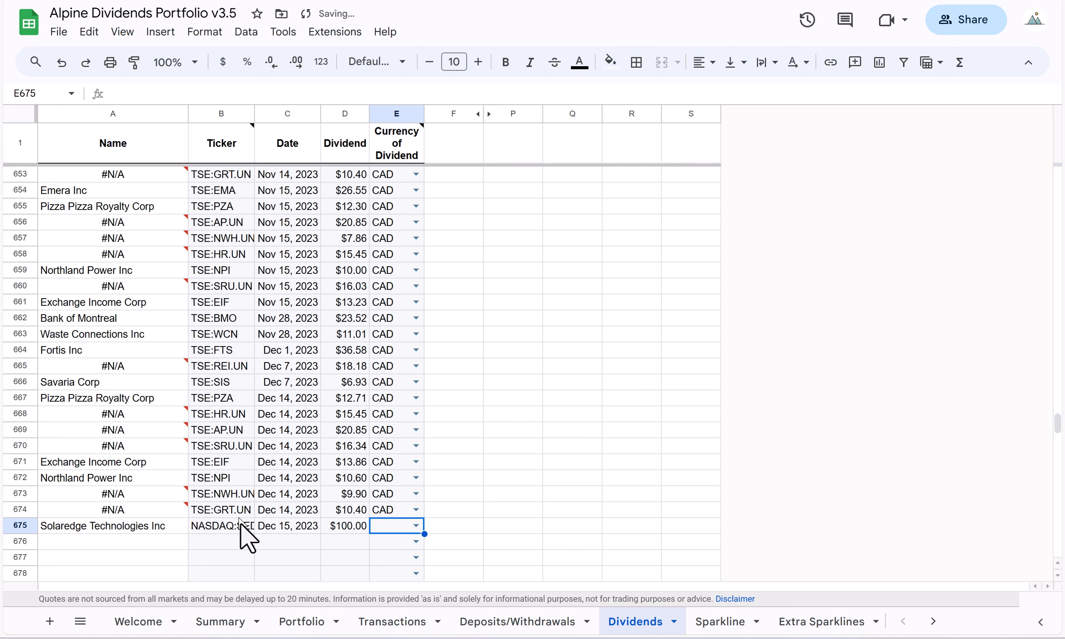
pyautogui.click(415, 525)
pyautogui.click(386, 484)
pyautogui.click(224, 541)
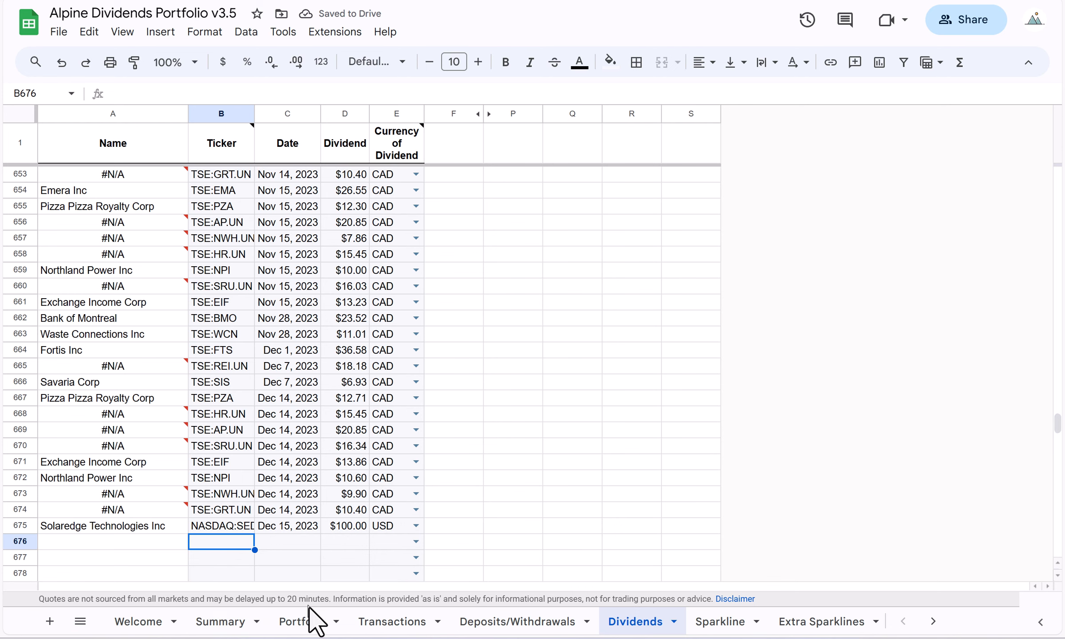
# Check the lifetime dividends received and all-in performance of the NASDAQ:SEDG holding in row 32 of the Portfolio sheet.
pyautogui.click(309, 622)
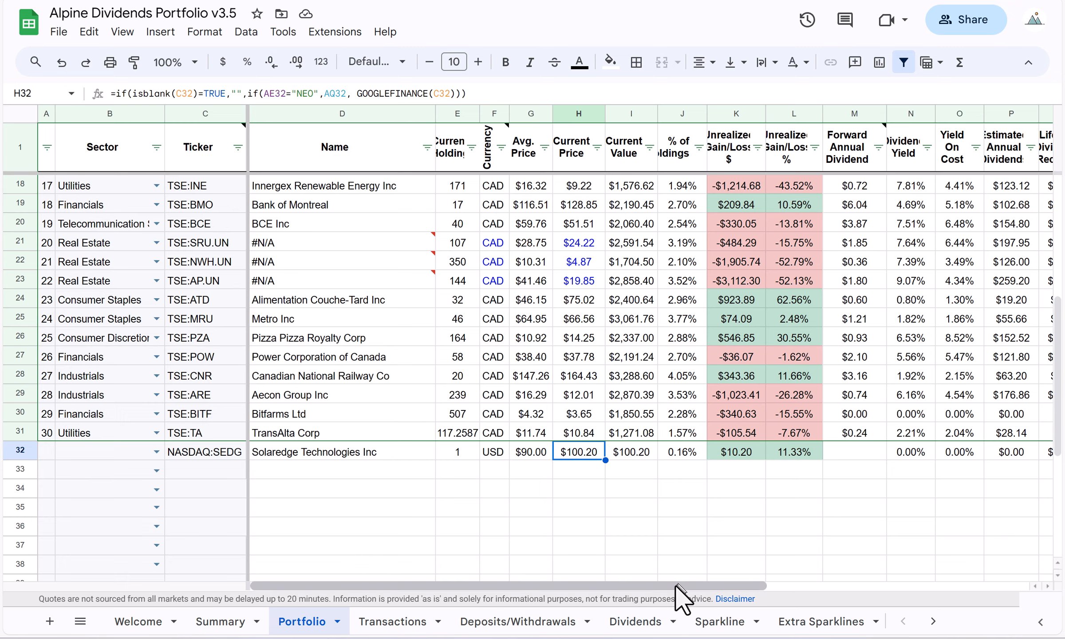
pyautogui.moveTo(782, 568); pyautogui.dragTo(936, 546)
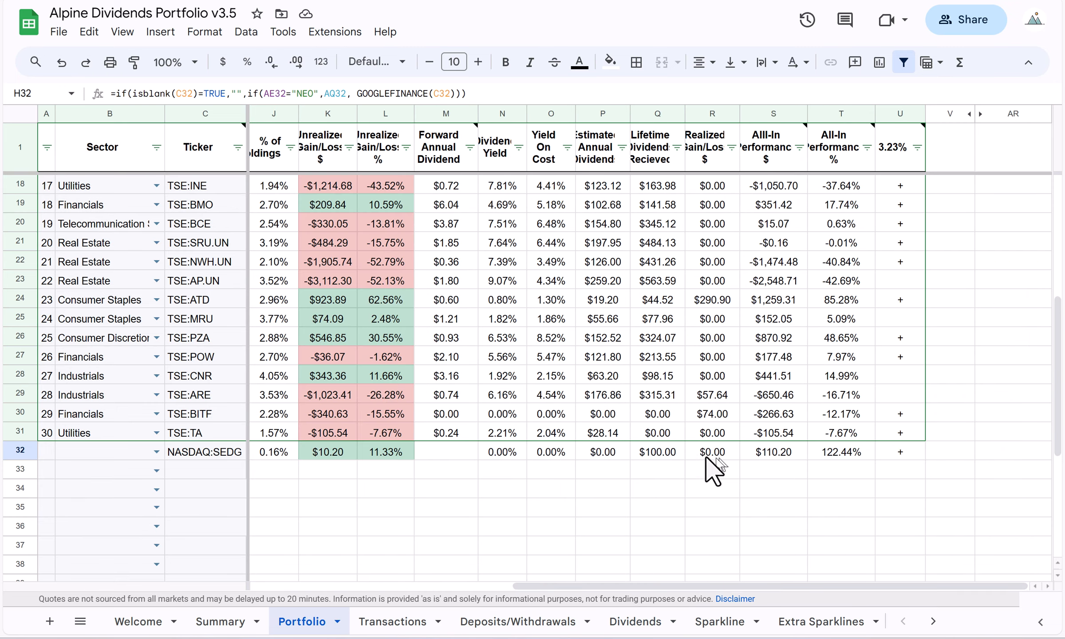
pyautogui.click(670, 454)
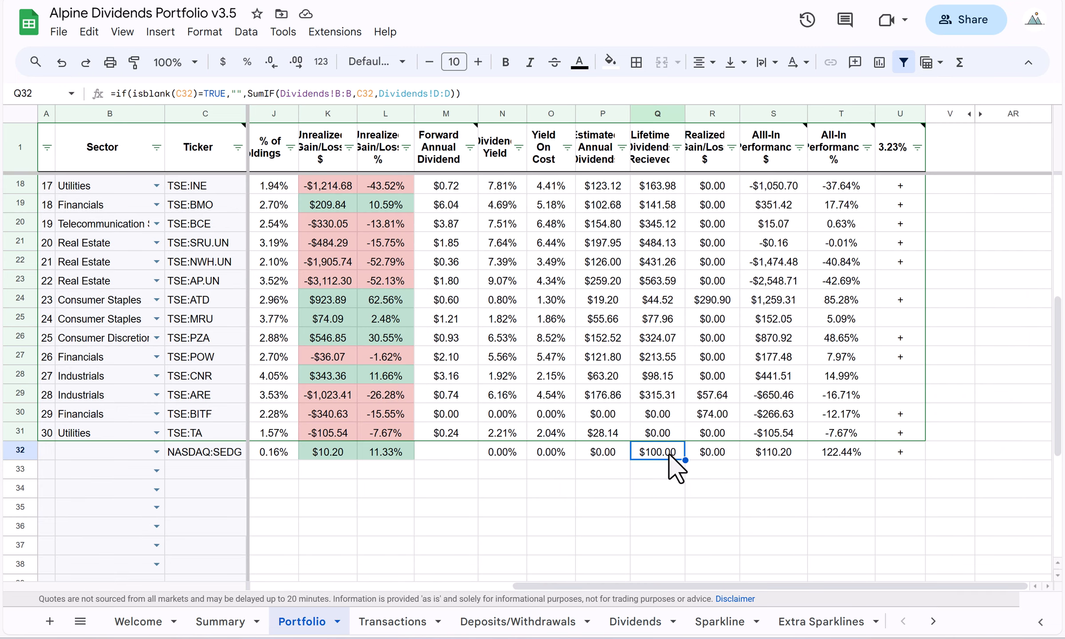
pyautogui.click(777, 450)
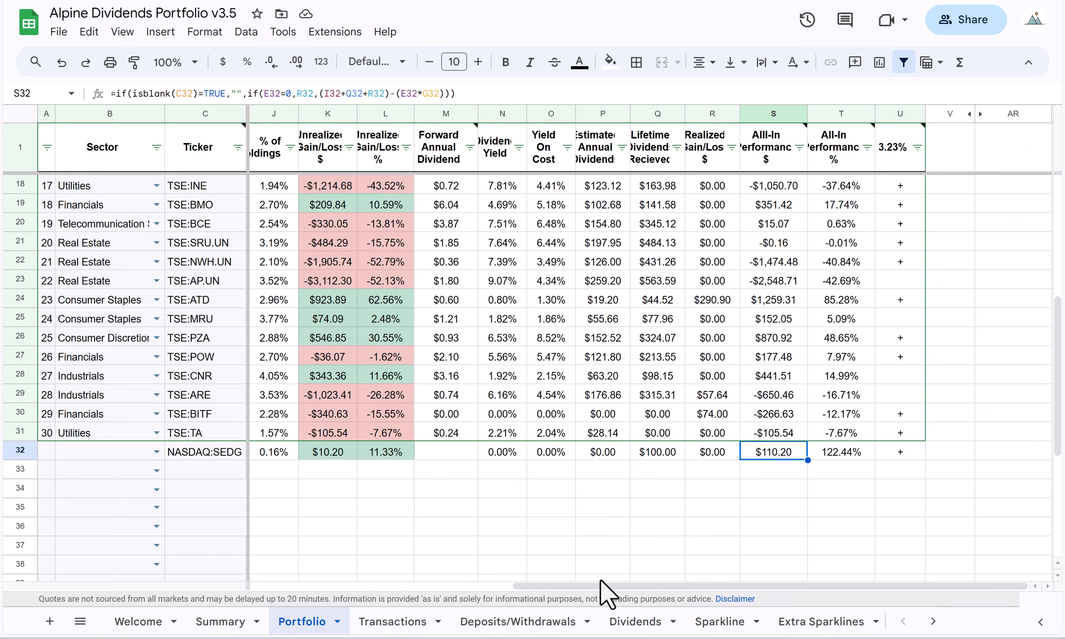
pyautogui.moveTo(582, 587); pyautogui.dragTo(281, 612)
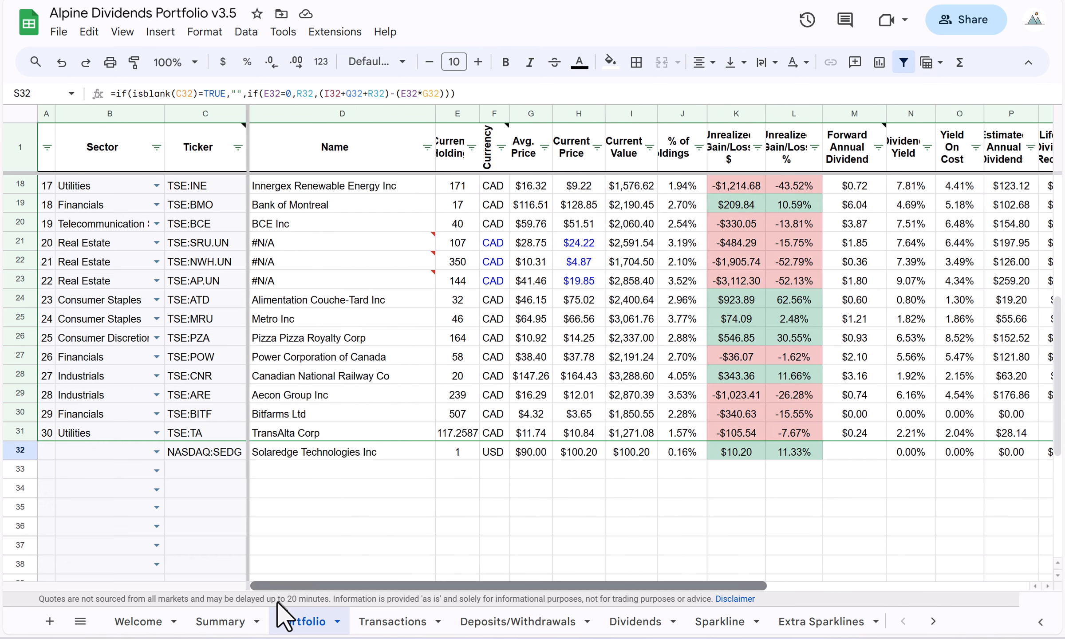
# Examine the USD cash, stock value and account balance on the Summary sheet, and compare the CAD, USD and CAD-equivalent cash.
pyautogui.click(220, 621)
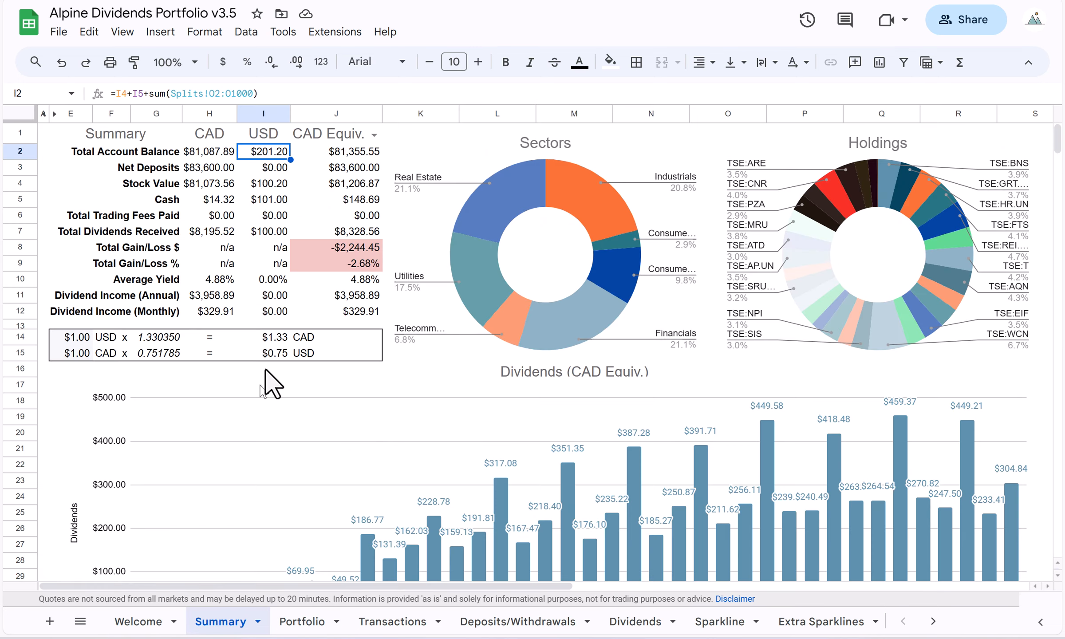
pyautogui.click(271, 196)
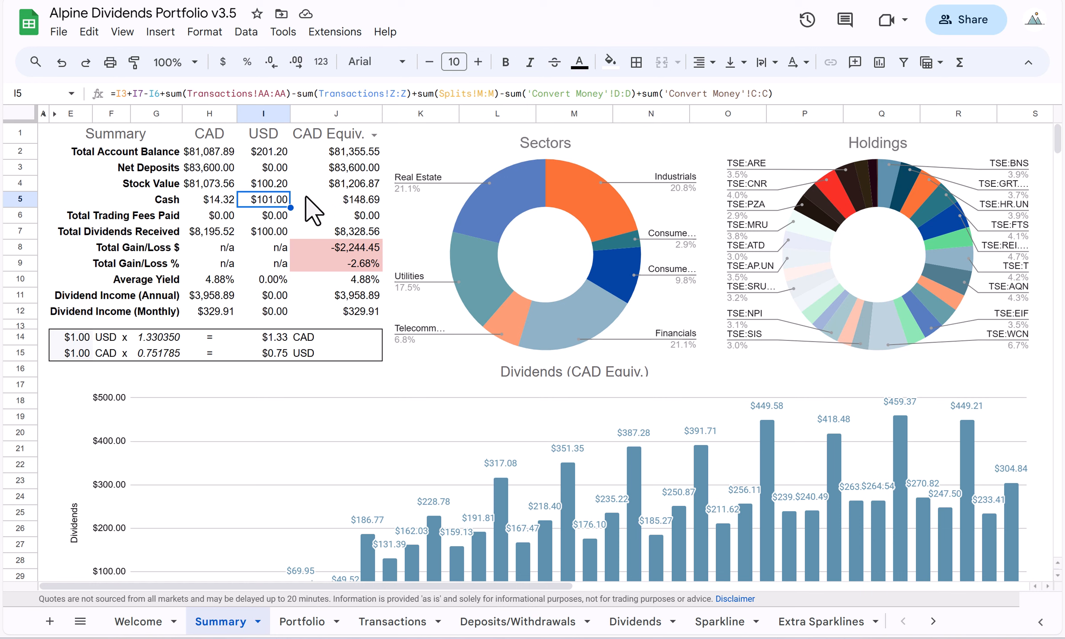
pyautogui.click(270, 186)
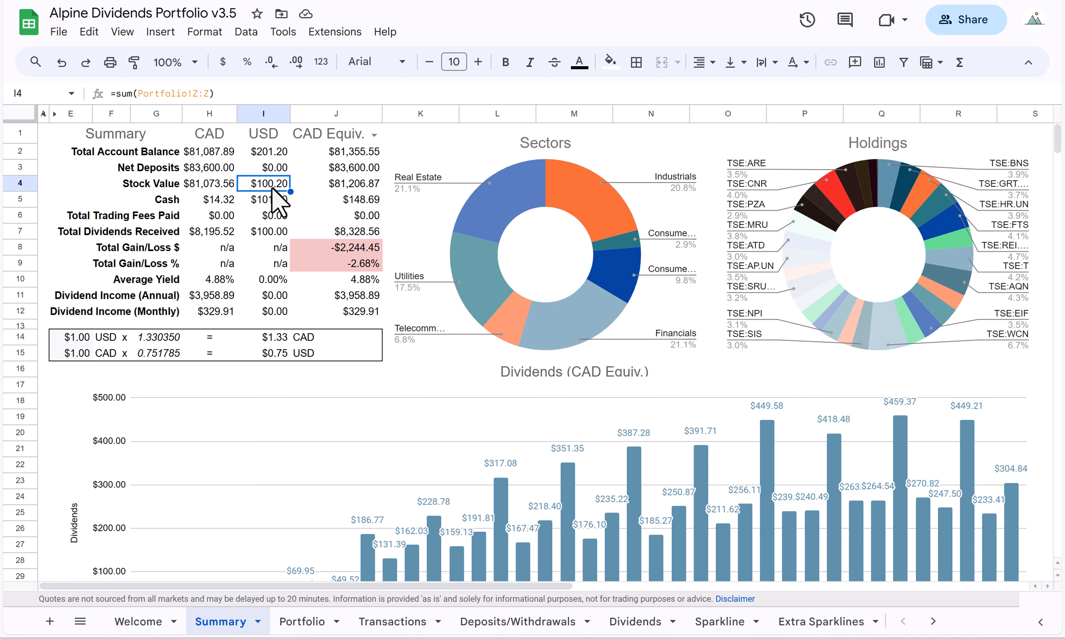
pyautogui.click(271, 153)
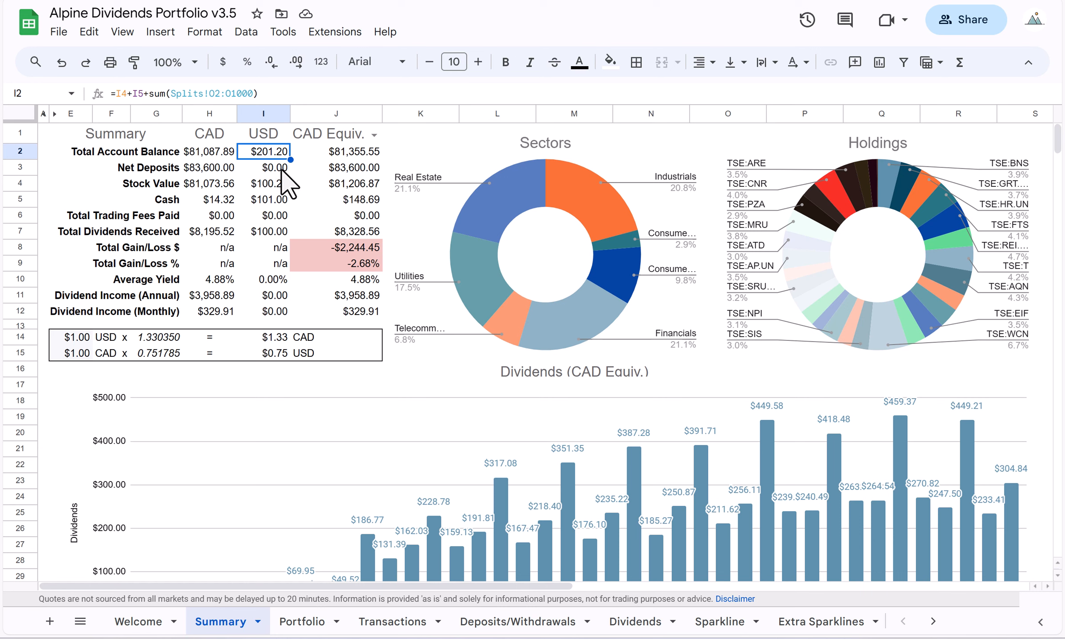
pyautogui.click(357, 200)
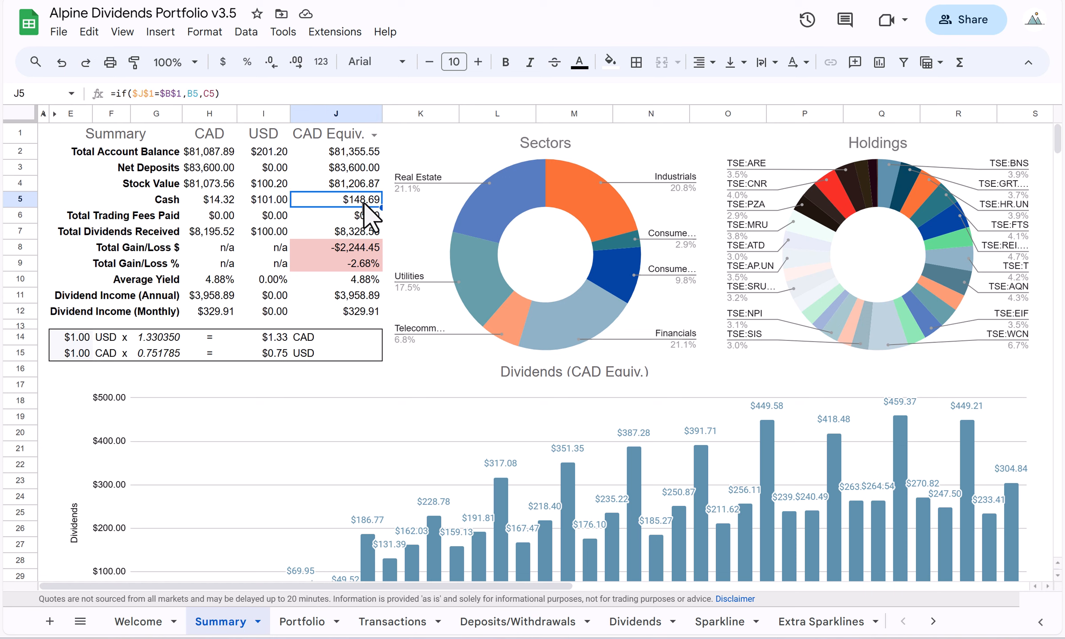
pyautogui.click(215, 202)
pyautogui.click(267, 199)
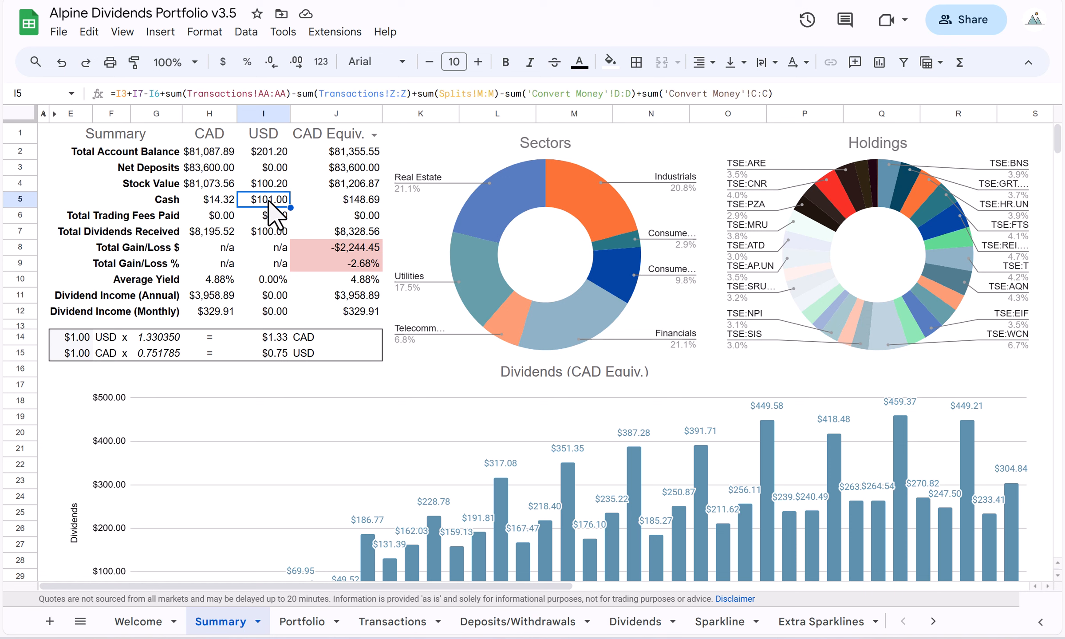
pyautogui.click(362, 199)
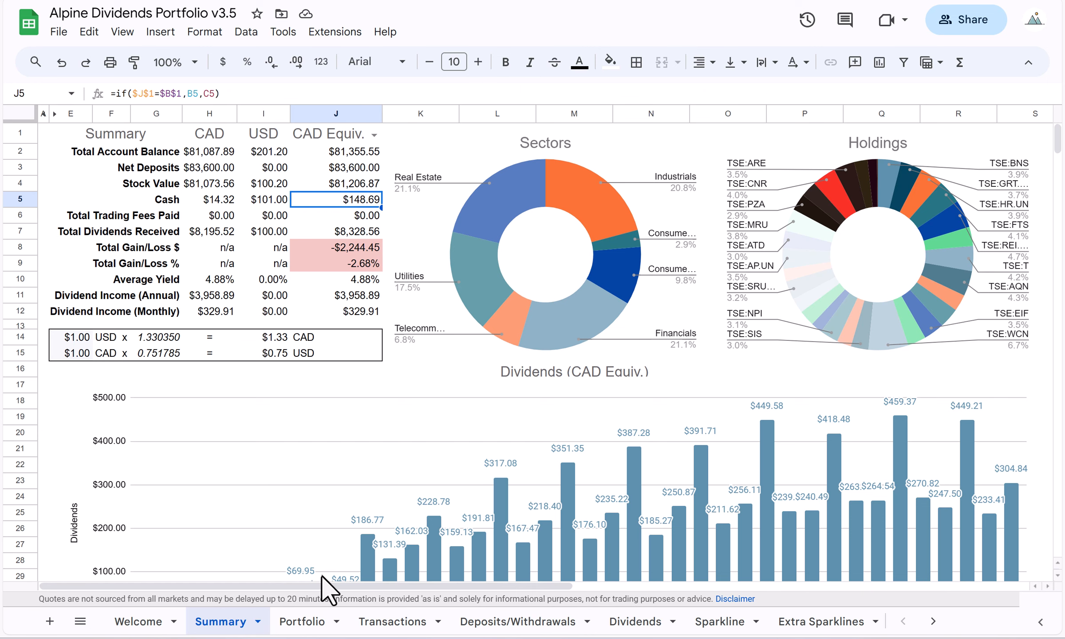
# Duplicate the NASDAQ:SEDG purchase from row 785 into row 786 of the Transactions sheet, with zero trading fees and USD as payment currency.
pyautogui.click(305, 621)
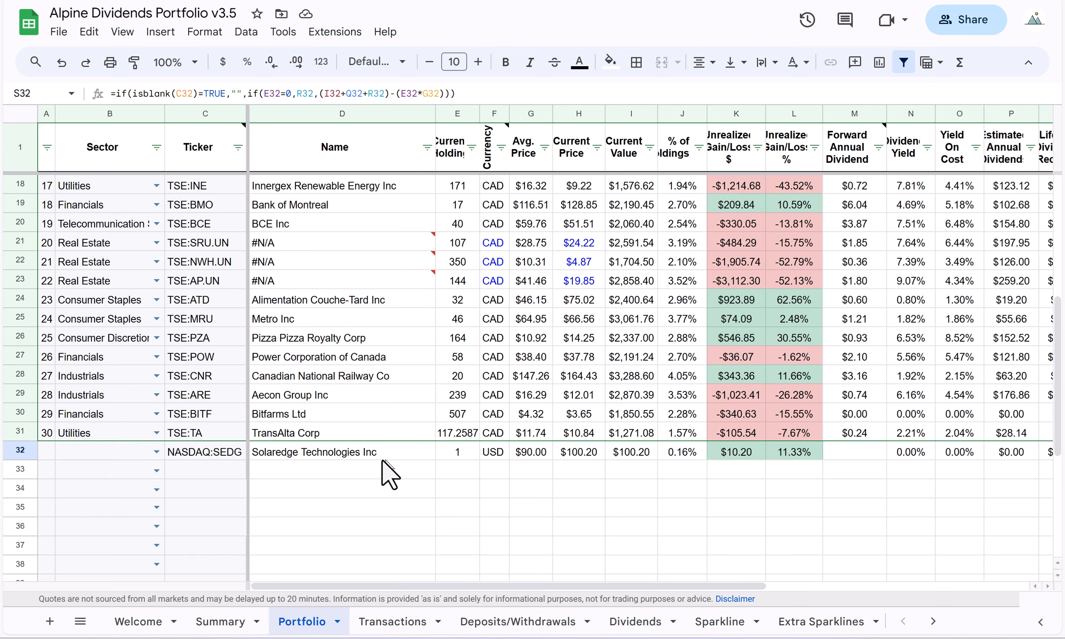
pyautogui.click(406, 621)
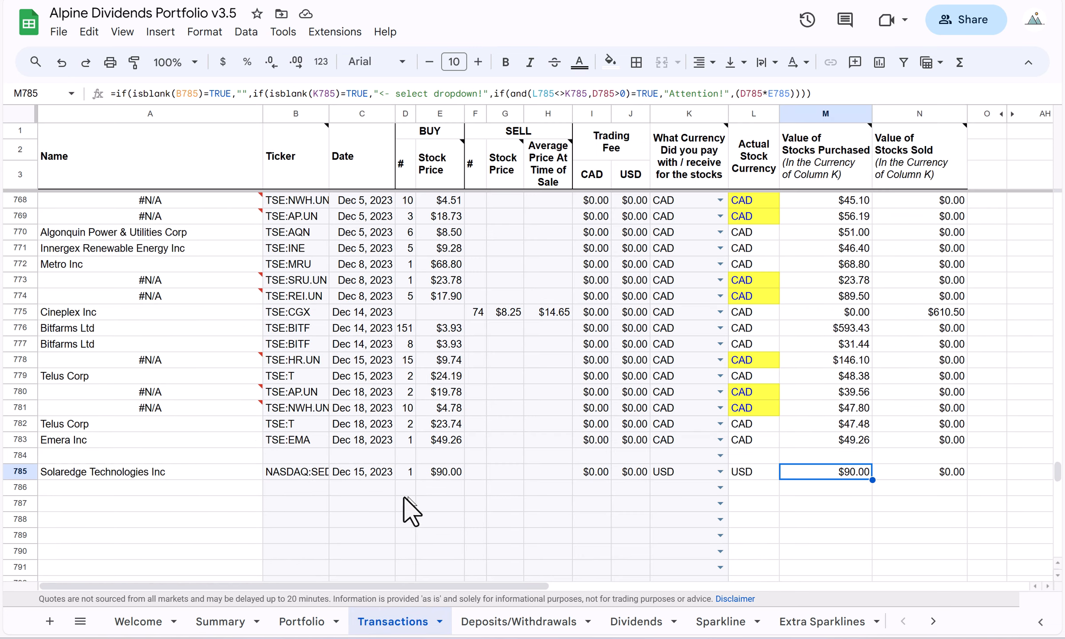
pyautogui.click(306, 487)
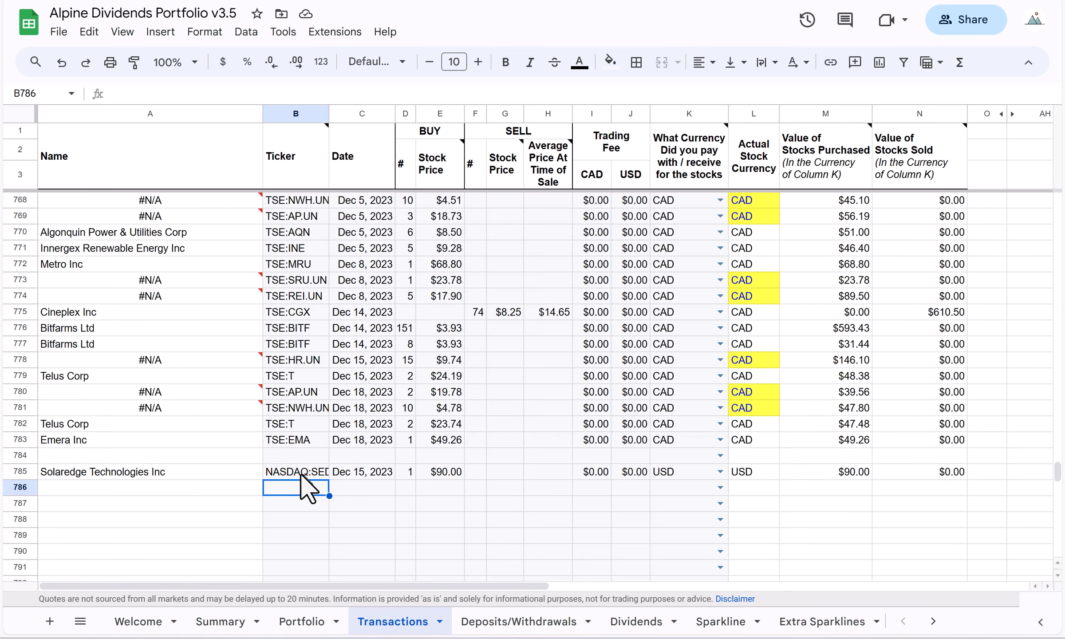
pyautogui.moveTo(298, 471); pyautogui.dragTo(437, 467)
pyautogui.hotkey('ctrl', 'c')
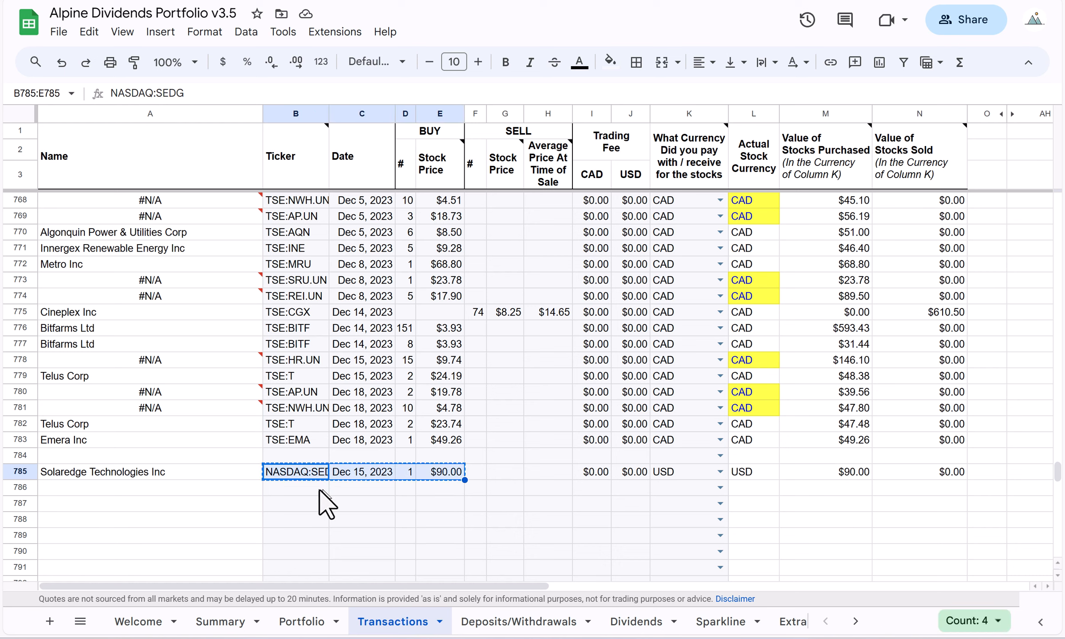
pyautogui.click(307, 488)
pyautogui.hotkey('ctrl', 'v')
pyautogui.moveTo(595, 471); pyautogui.dragTo(732, 495)
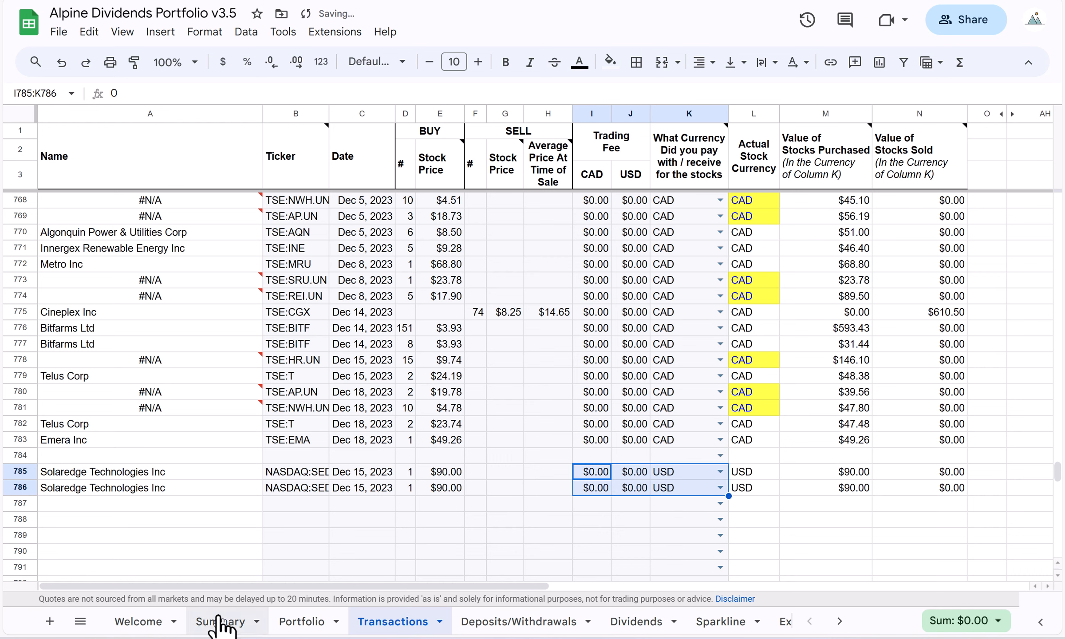
# Check the USD cash and stock value on the Summary sheet and the NASDAQ:SEDG share count on the Portfolio sheet.
pyautogui.click(235, 623)
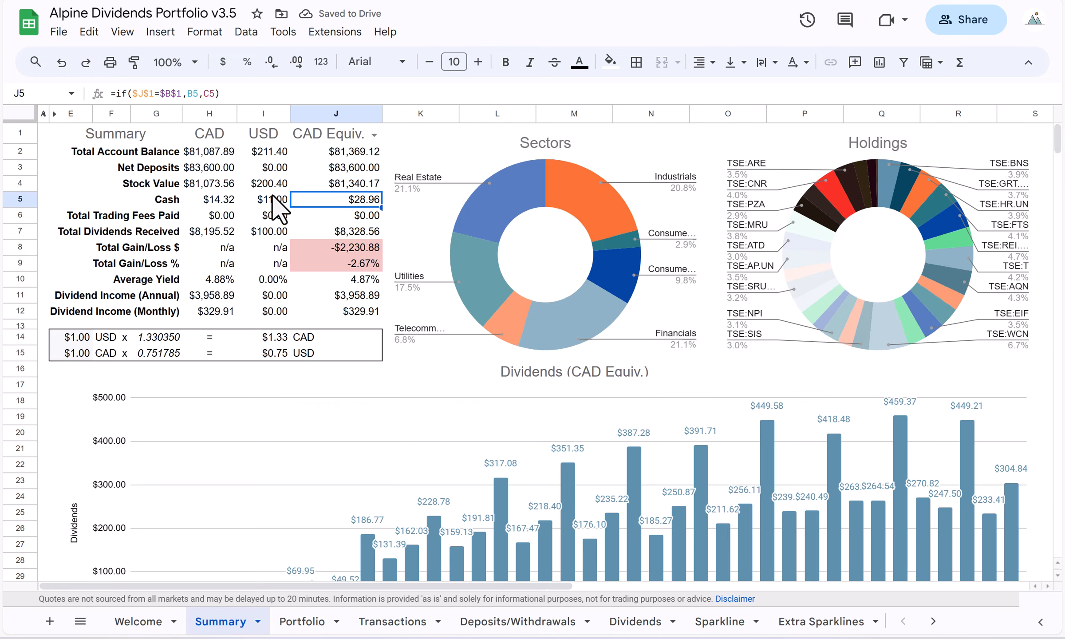
pyautogui.click(261, 183)
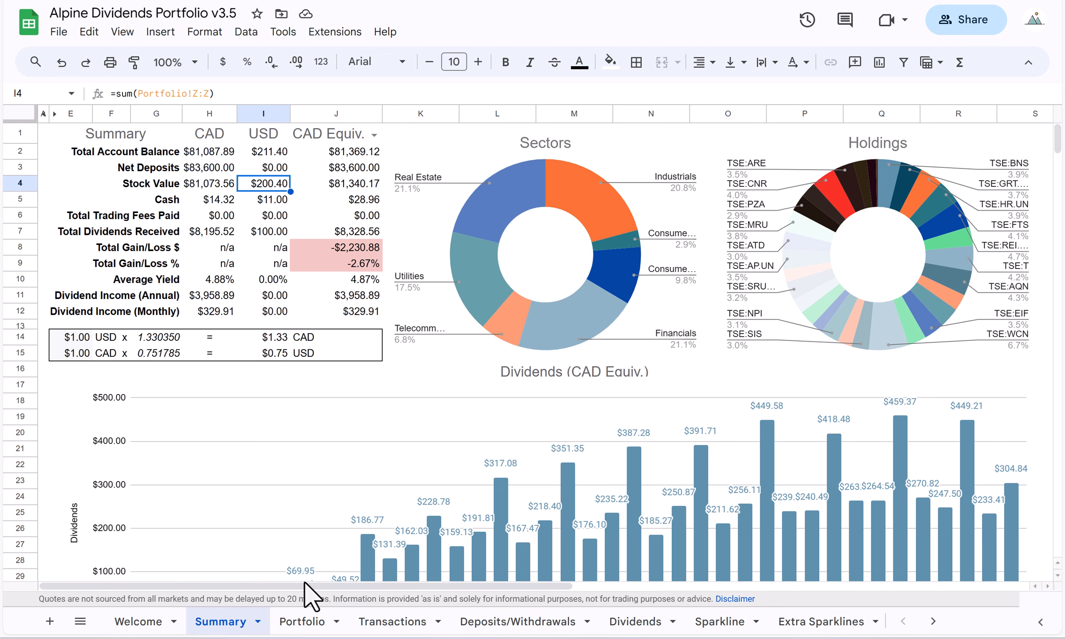
pyautogui.click(303, 621)
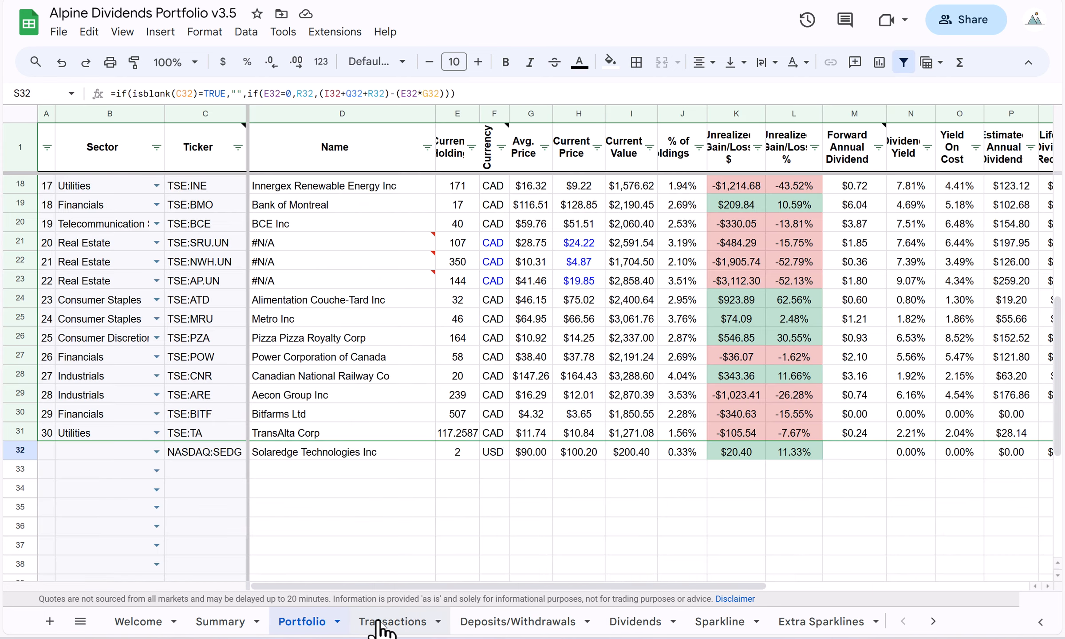
# Review the trading fees and payment currency of the two NASDAQ:SEDG purchases on the Transactions sheet.
pyautogui.click(379, 624)
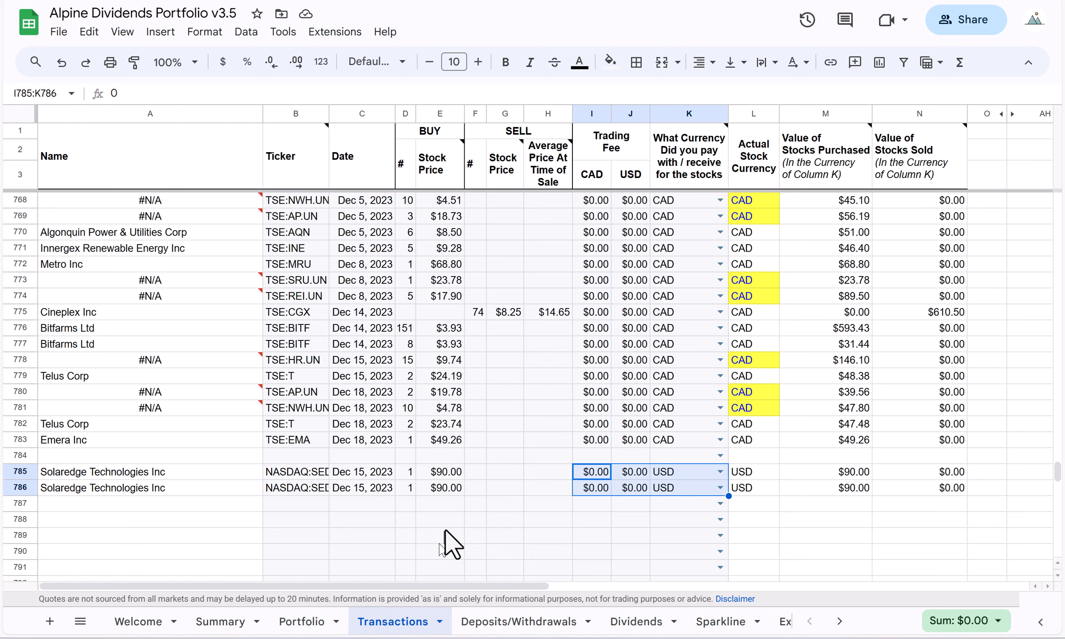
pyautogui.click(642, 441)
pyautogui.click(671, 502)
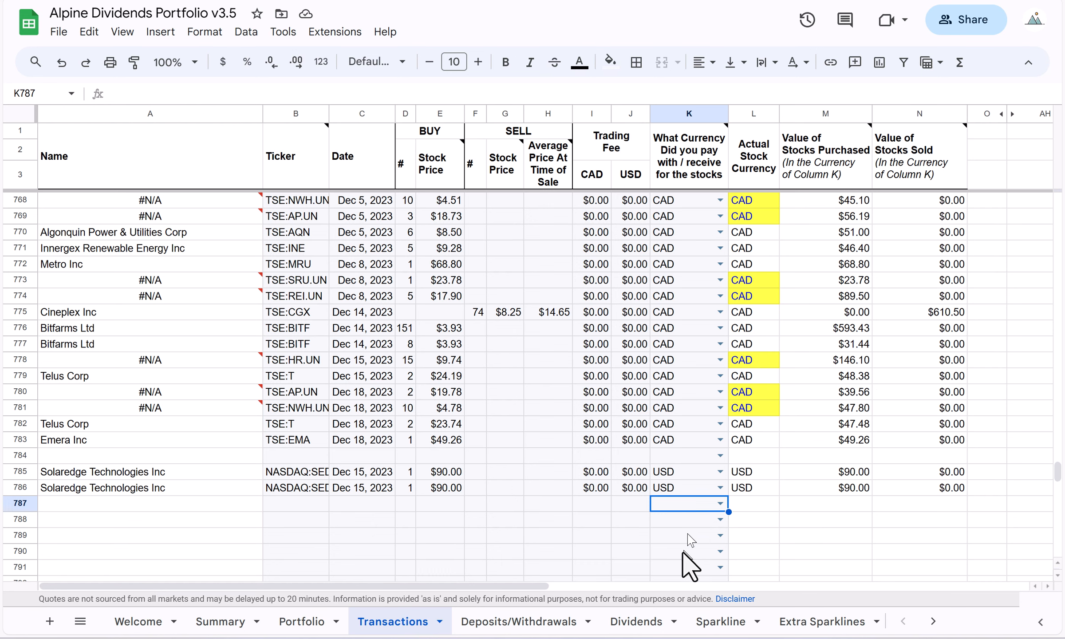
# Review the CAD-to-USD conversion entry on the Convert Money sheet and return to the Summary sheet.
pyautogui.hscroll(3, 741, 628)
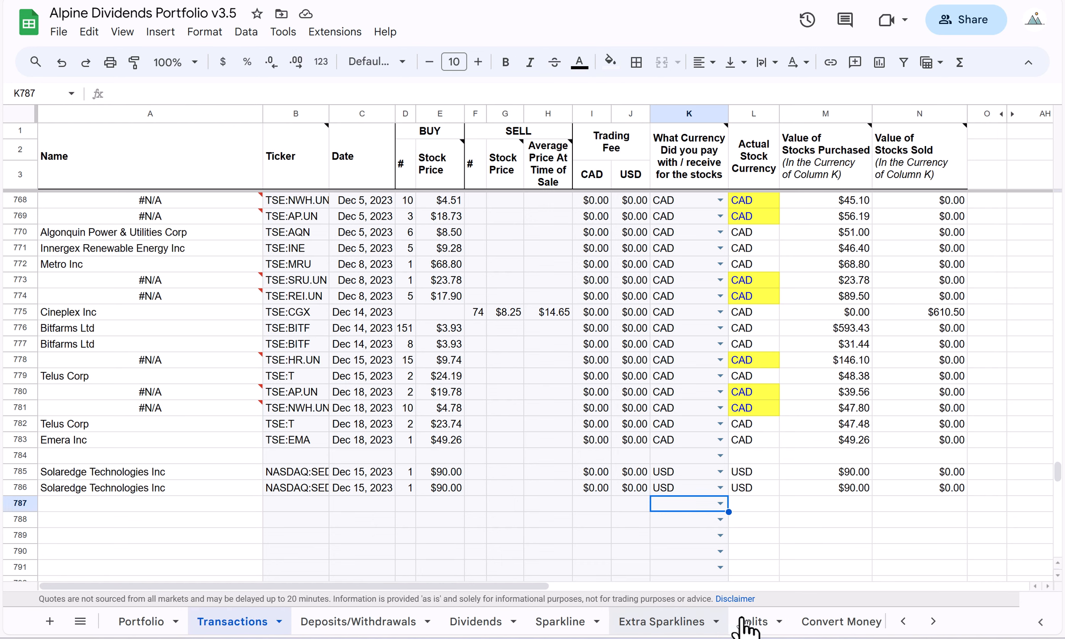
pyautogui.click(742, 623)
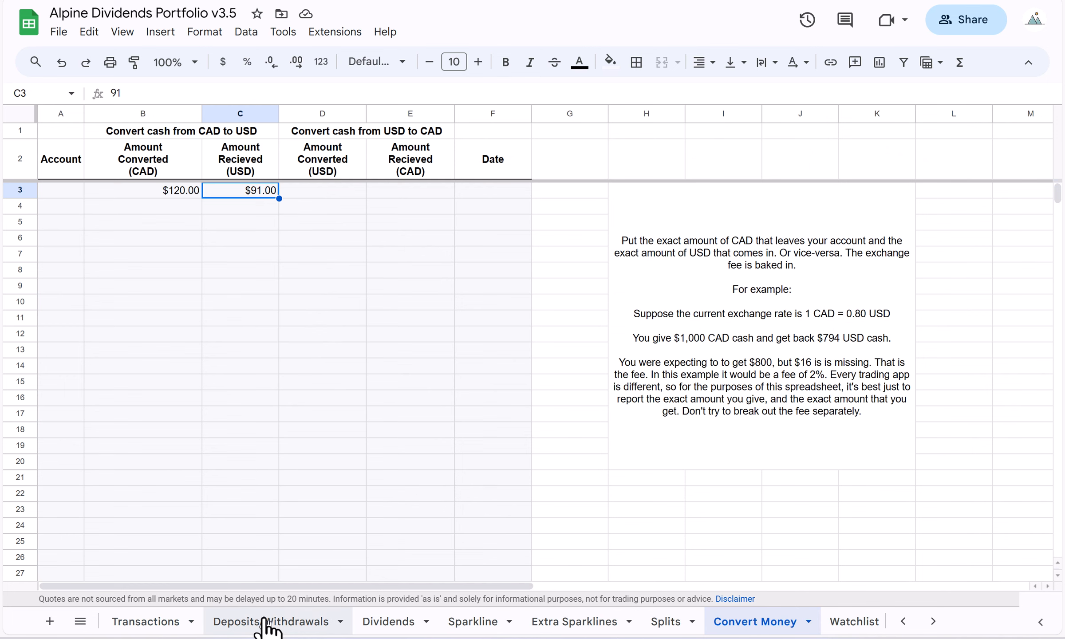
pyautogui.hscroll(-3, 266, 623)
pyautogui.click(224, 623)
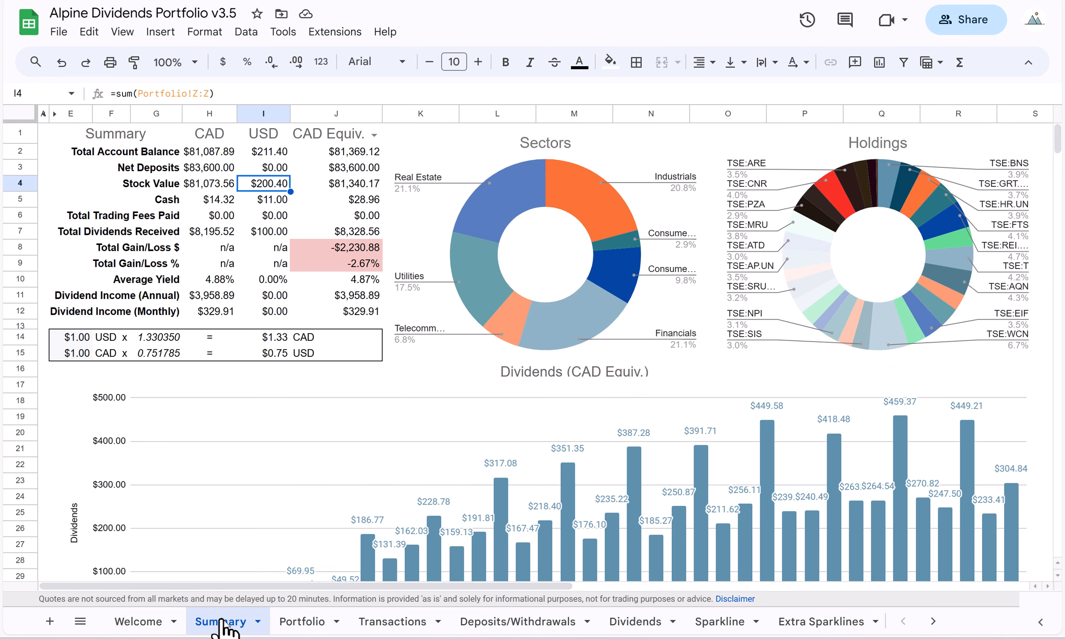